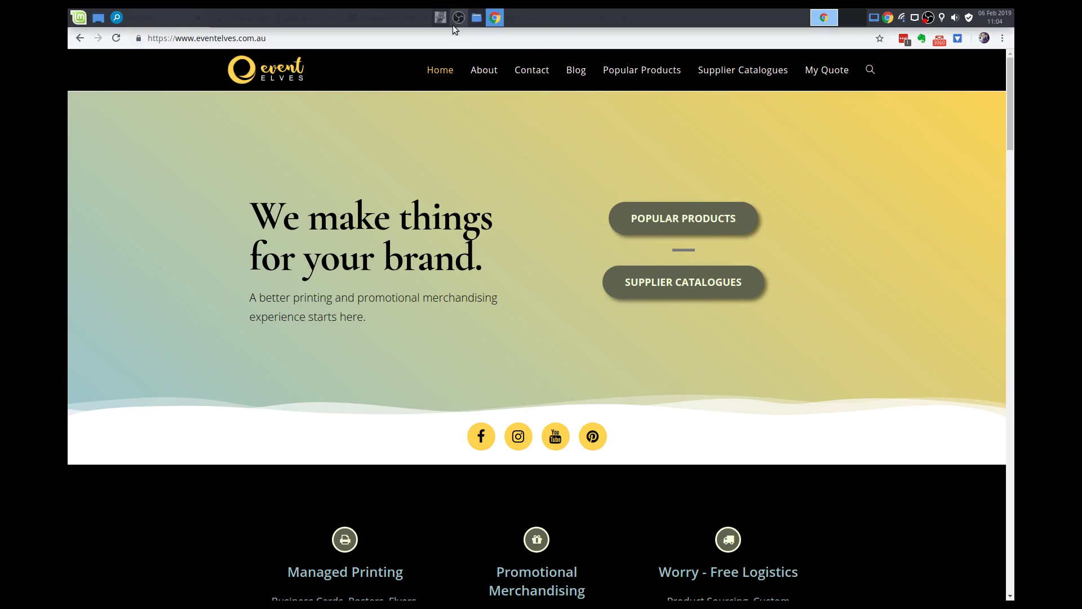
Step: Bring up the finished Peak.png example over the Event Elves homepage in Chrome
{"action": "left_click", "coordinate": [440, 18]}
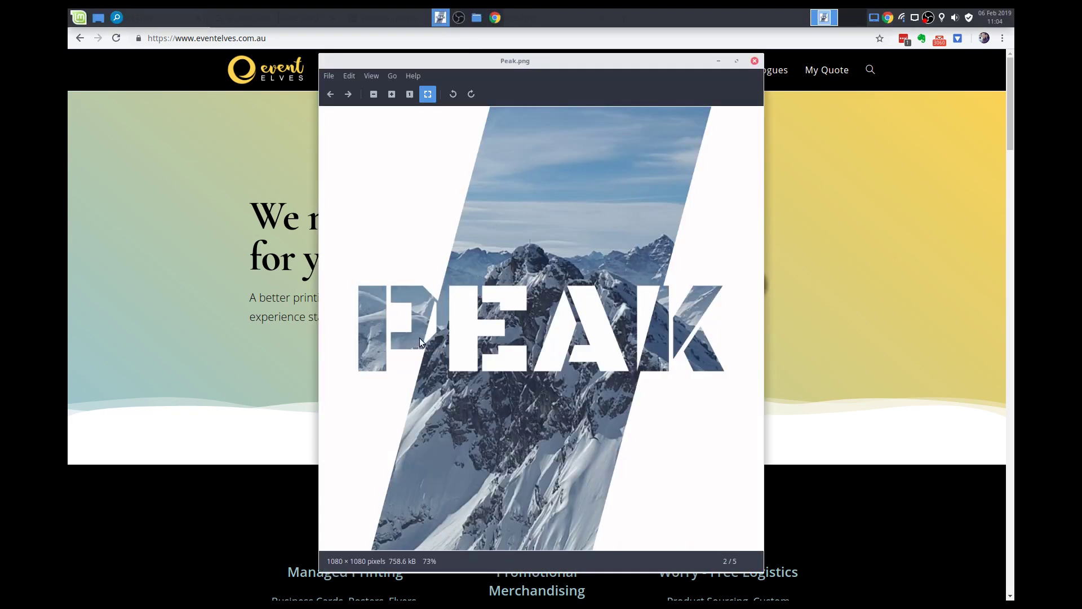
Step: Minimize the Peak.png viewer and switch to the 'brisbane sign' Google Images results
{"action": "left_click", "coordinate": [719, 60]}
{"action": "left_click", "coordinate": [285, 21]}
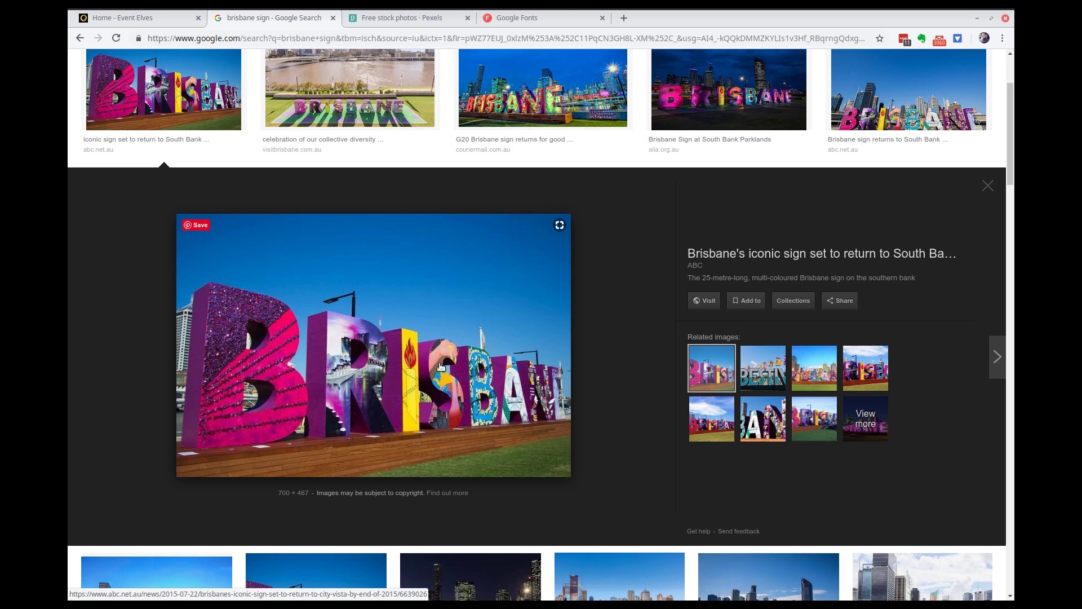
Step: Switch to the Pexels tab and browse its Trending photo grid, returning to the top
{"action": "left_click", "coordinate": [393, 21]}
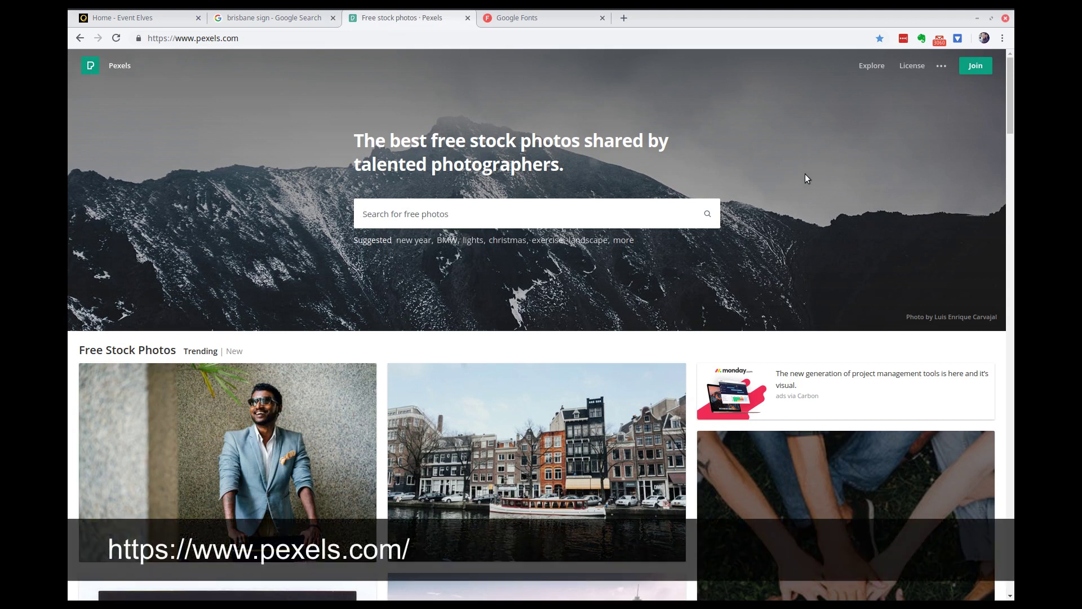
{"action": "scroll", "coordinate": [579, 437], "scroll_direction": "down", "scroll_amount": 7}
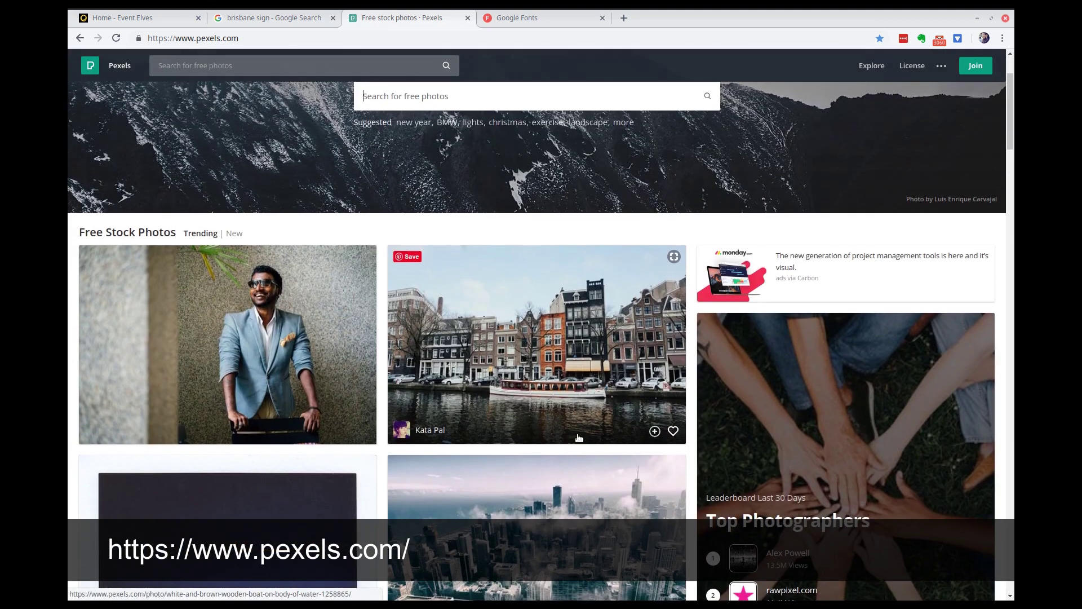
{"action": "scroll", "coordinate": [579, 438], "scroll_direction": "down", "scroll_amount": 7}
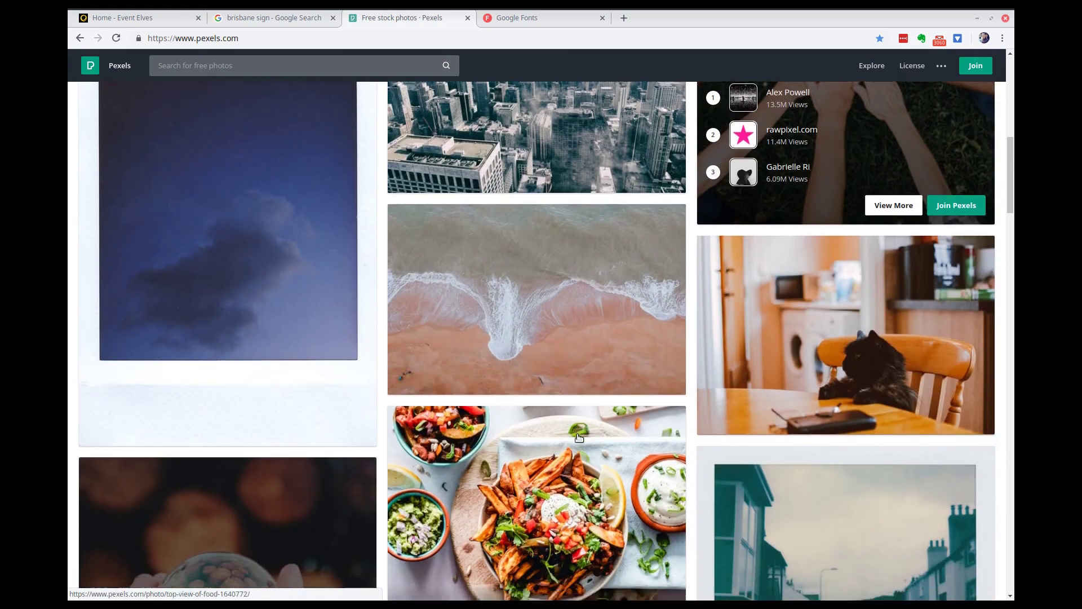
{"action": "scroll", "coordinate": [579, 438], "scroll_direction": "up", "scroll_amount": 3}
{"action": "scroll", "coordinate": [579, 437], "scroll_direction": "up", "scroll_amount": 10}
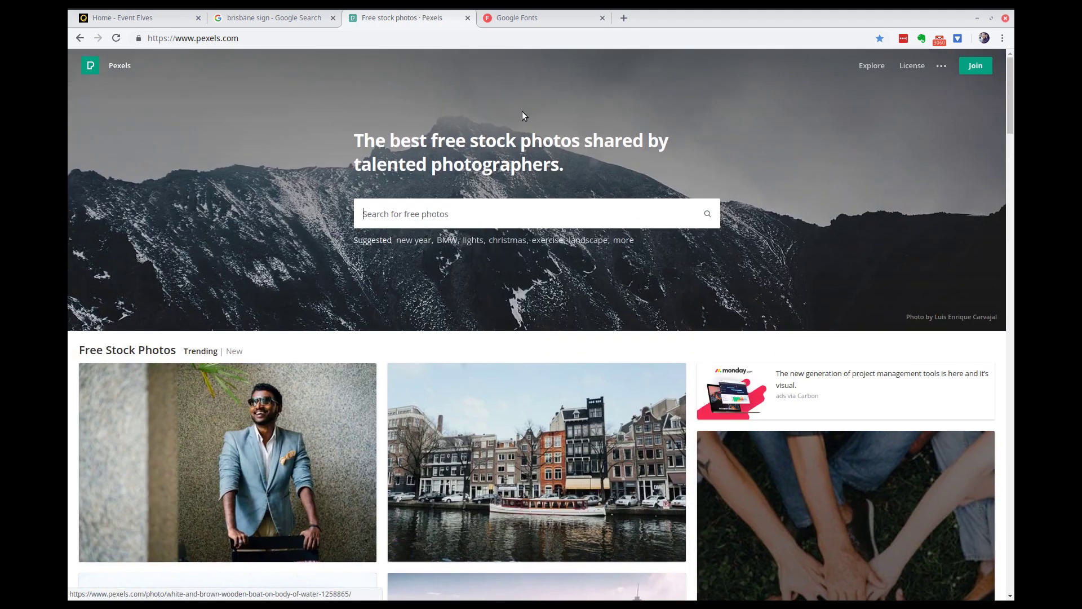
Step: Browse the Display fonts on the Google Fonts page
{"action": "left_click", "coordinate": [524, 18]}
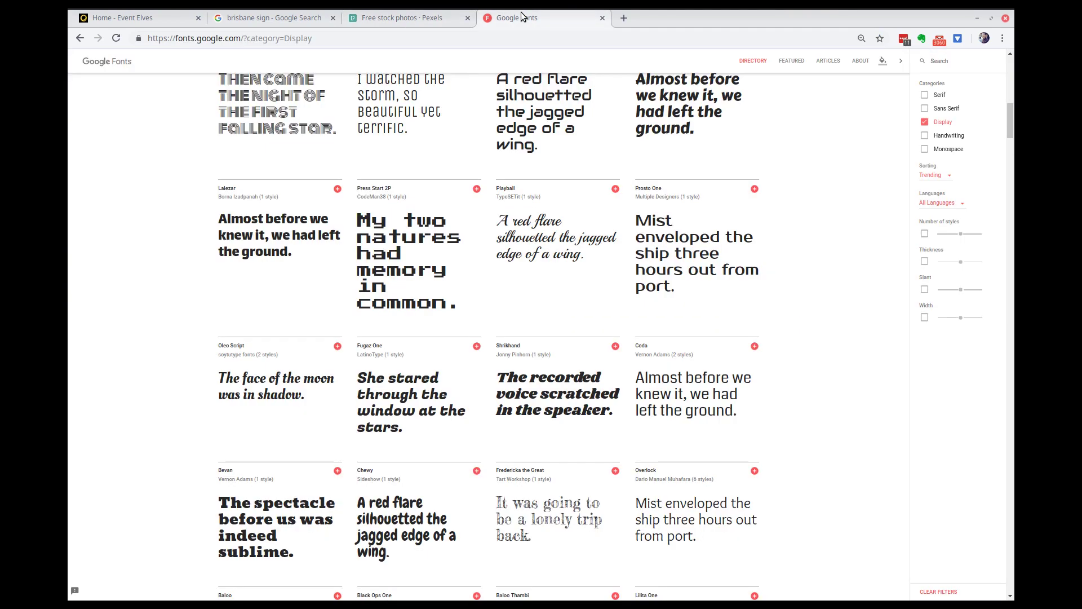
{"action": "scroll", "coordinate": [837, 365], "scroll_direction": "up", "scroll_amount": 3}
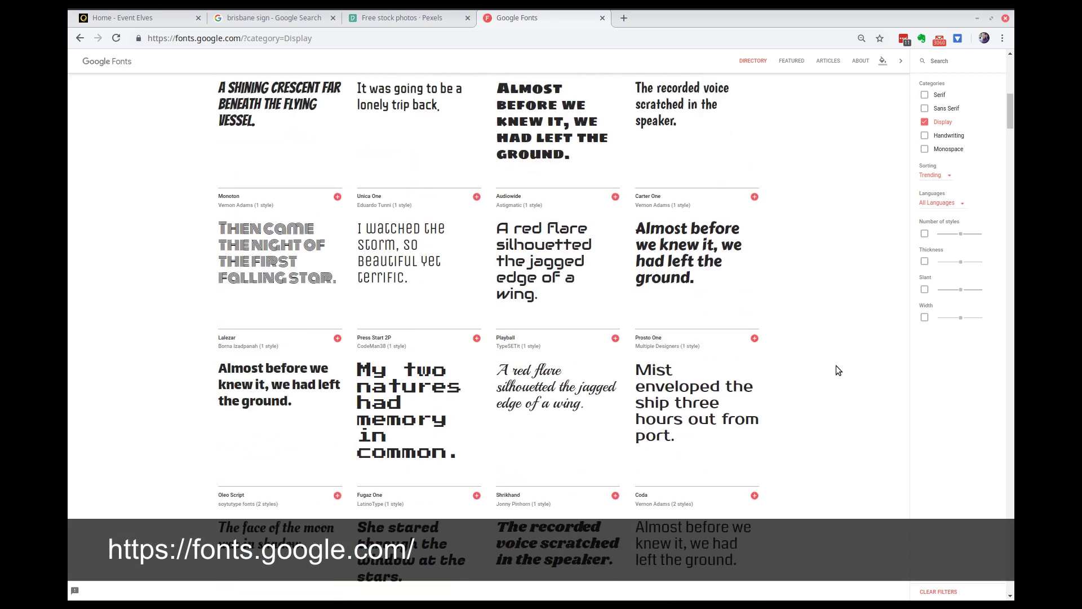
{"action": "scroll", "coordinate": [836, 365], "scroll_direction": "up", "scroll_amount": 3}
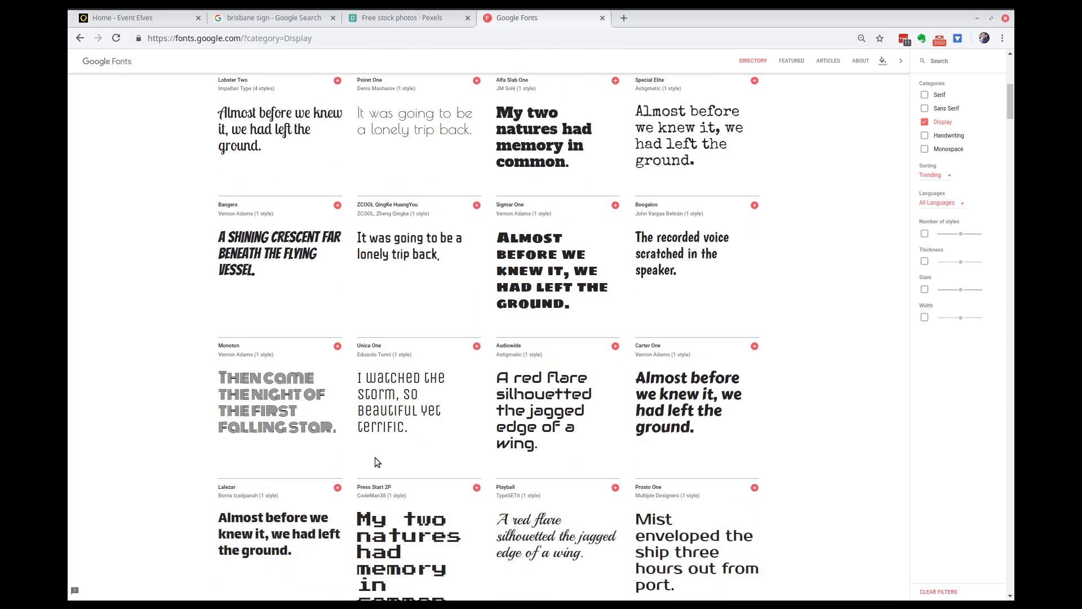
{"action": "mouse_move", "coordinate": [675, 388]}
{"action": "scroll", "coordinate": [832, 332], "scroll_direction": "up", "scroll_amount": 5}
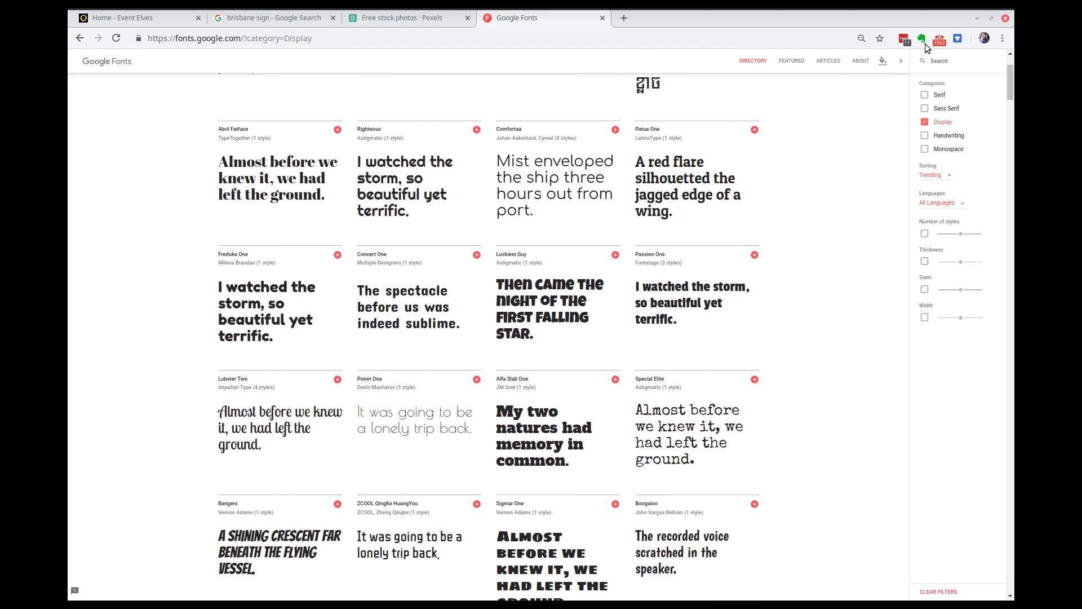
Step: Minimize Chrome and launch Inkscape from the application search with 'ink'
{"action": "left_click", "coordinate": [980, 21]}
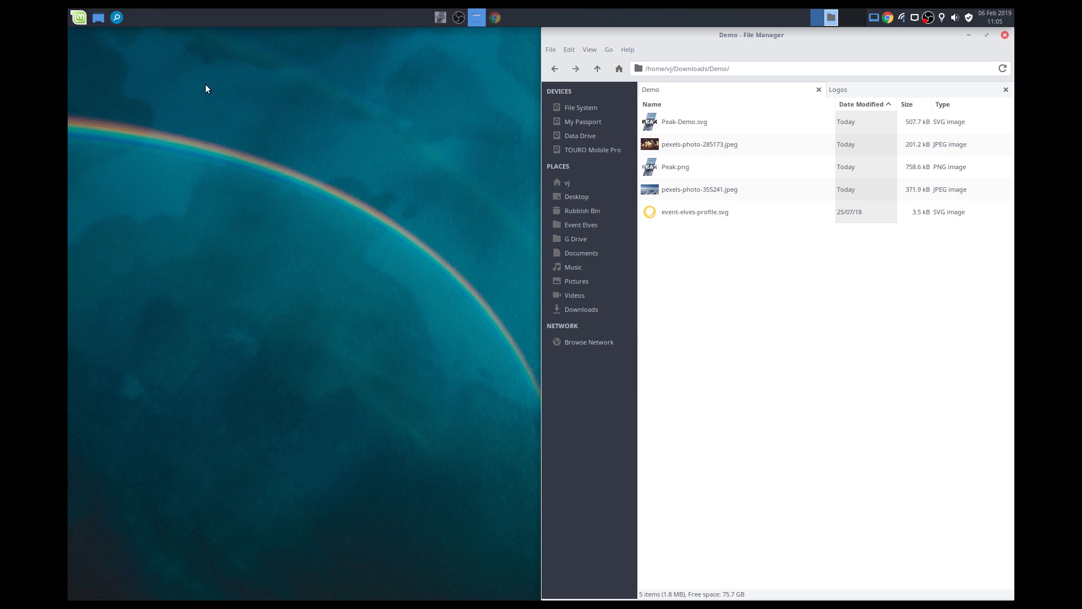
{"action": "key", "text": "super"}
{"action": "type", "text": "ink"}
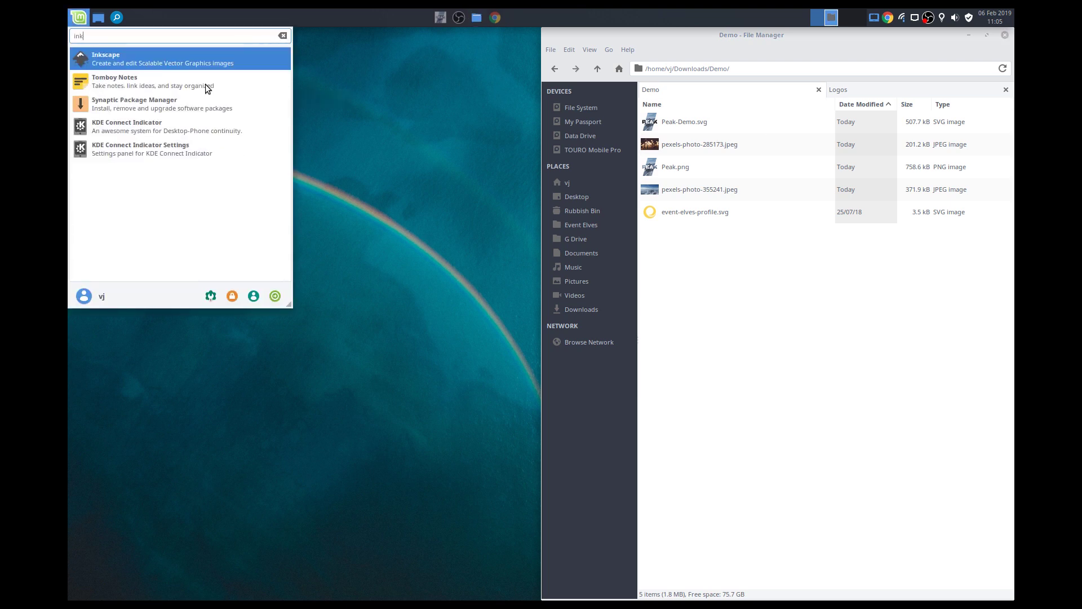
{"action": "key", "text": "Return"}
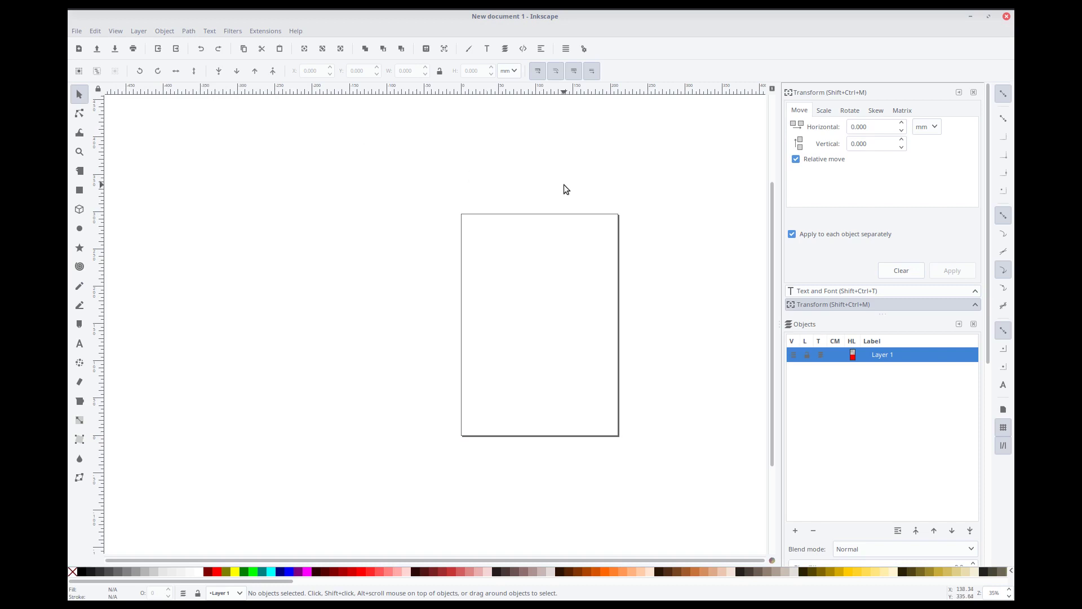
Step: Check the Peak.png reference again and close it, keeping the blank page centred
{"action": "left_click_drag", "start_coordinate": [563, 184], "coordinate": [533, 175]}
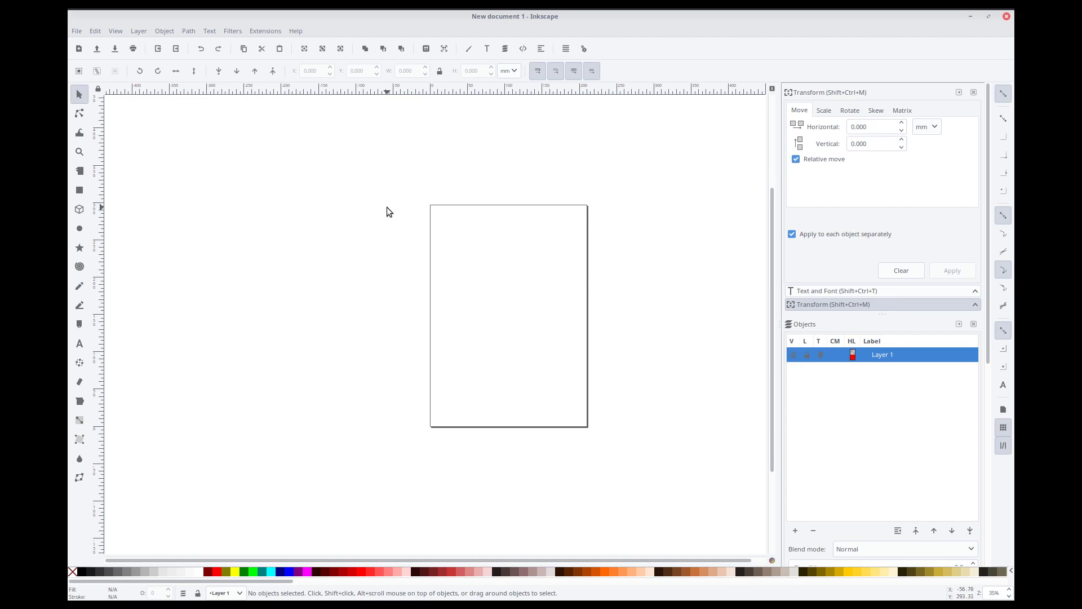
{"action": "left_click", "coordinate": [431, 18]}
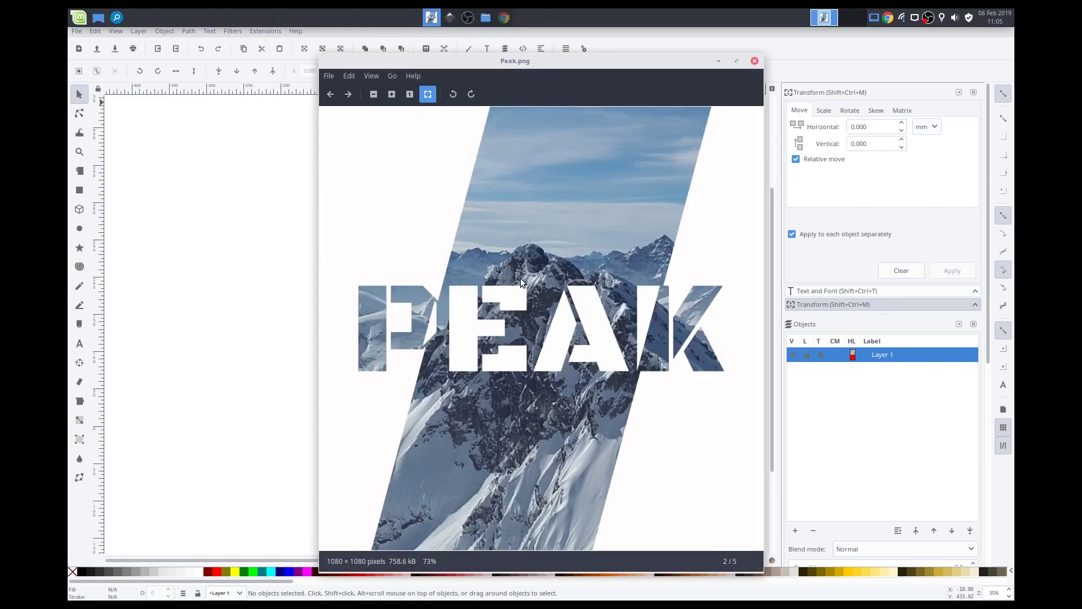
{"action": "left_click", "coordinate": [754, 60]}
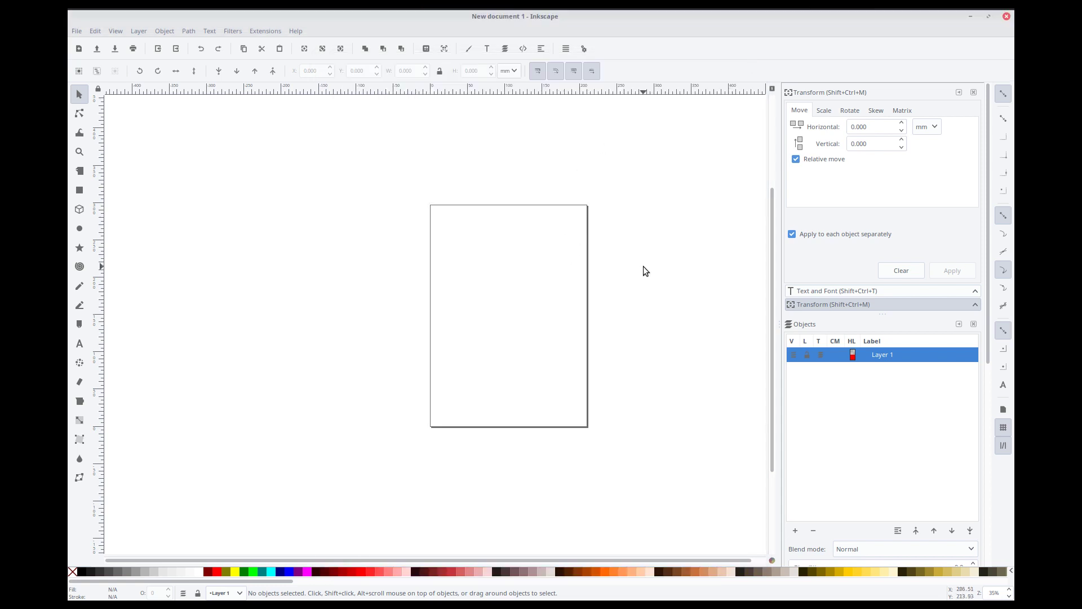
{"action": "left_click_drag", "start_coordinate": [643, 268], "coordinate": [625, 259]}
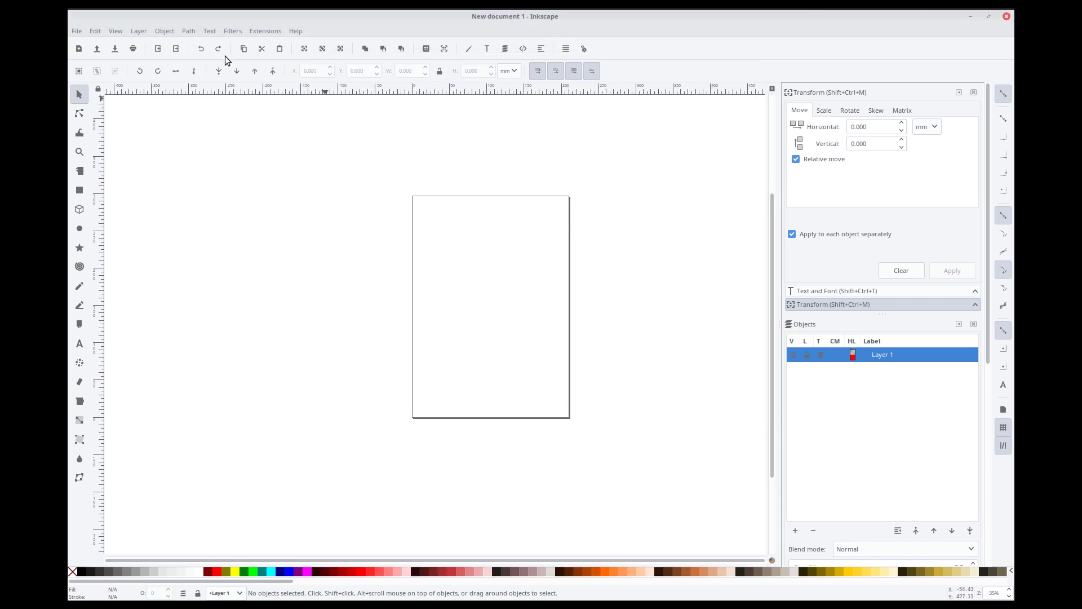
{"action": "left_click", "coordinate": [78, 32]}
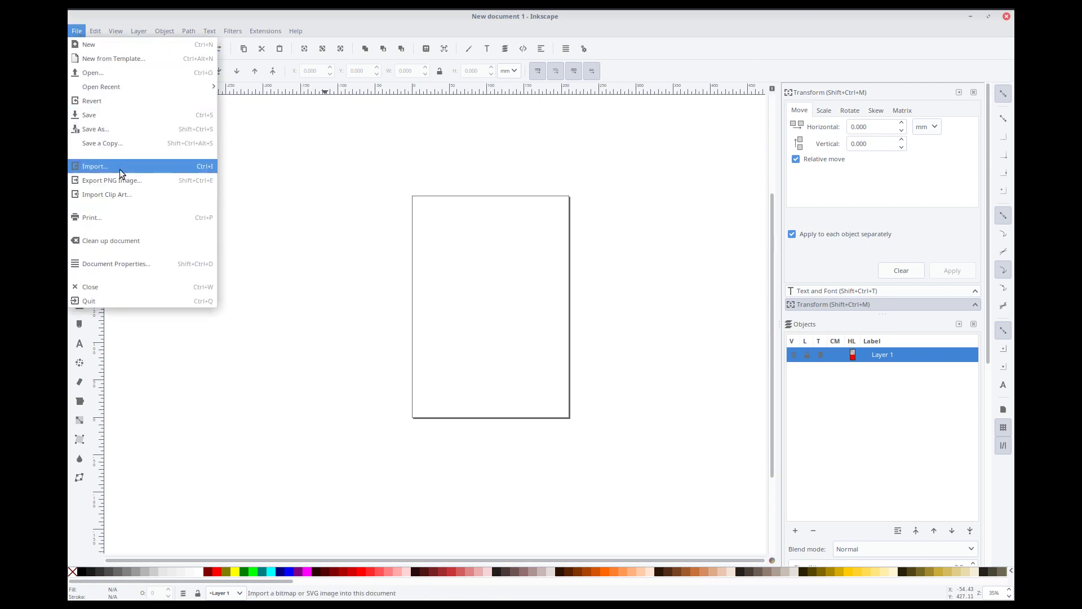
Step: In Document Properties, set units to px and width and height to 1080, then close it
{"action": "left_click", "coordinate": [141, 259]}
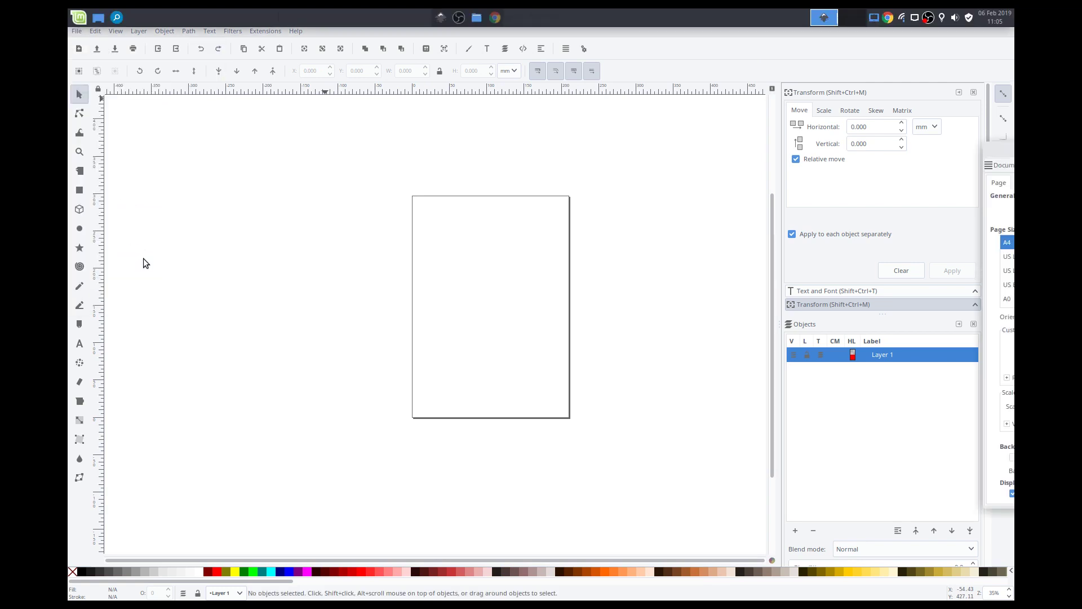
{"action": "left_click_drag", "start_coordinate": [1000, 163], "coordinate": [630, 154]}
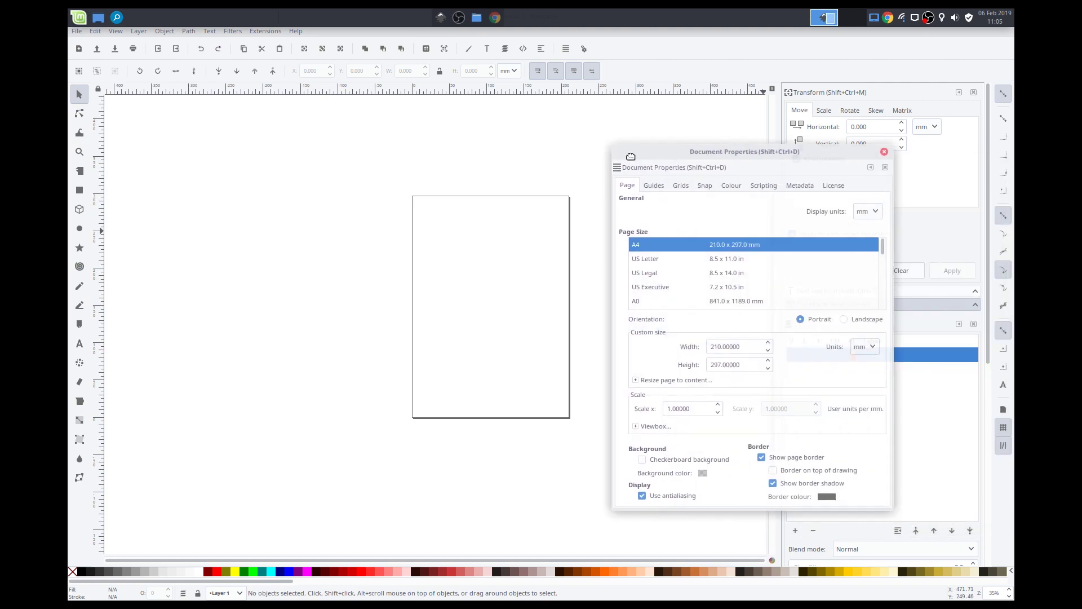
{"action": "left_click", "coordinate": [868, 345]}
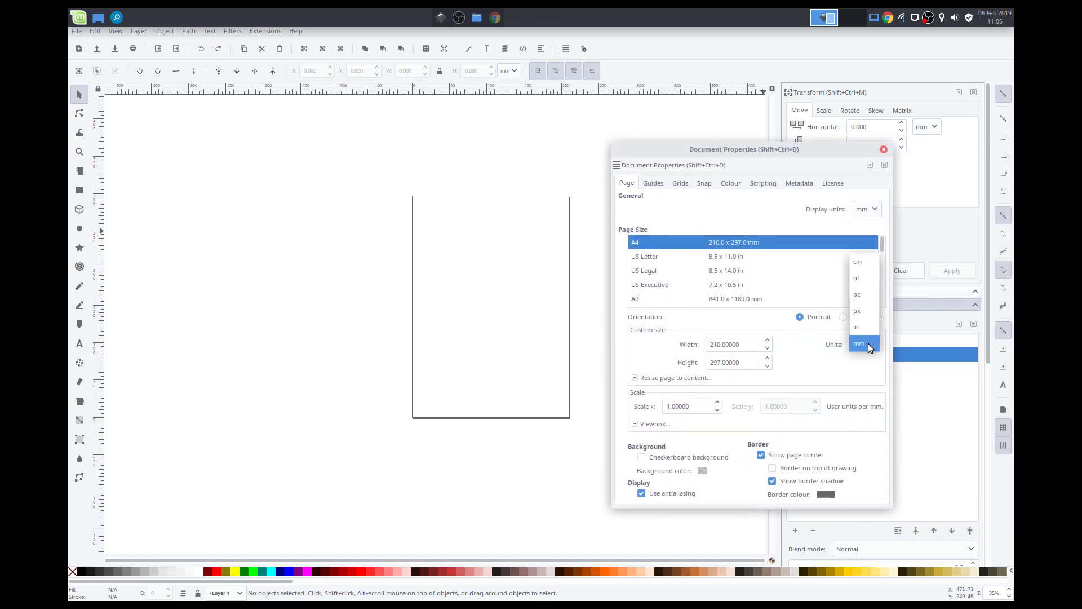
{"action": "left_click", "coordinate": [866, 310]}
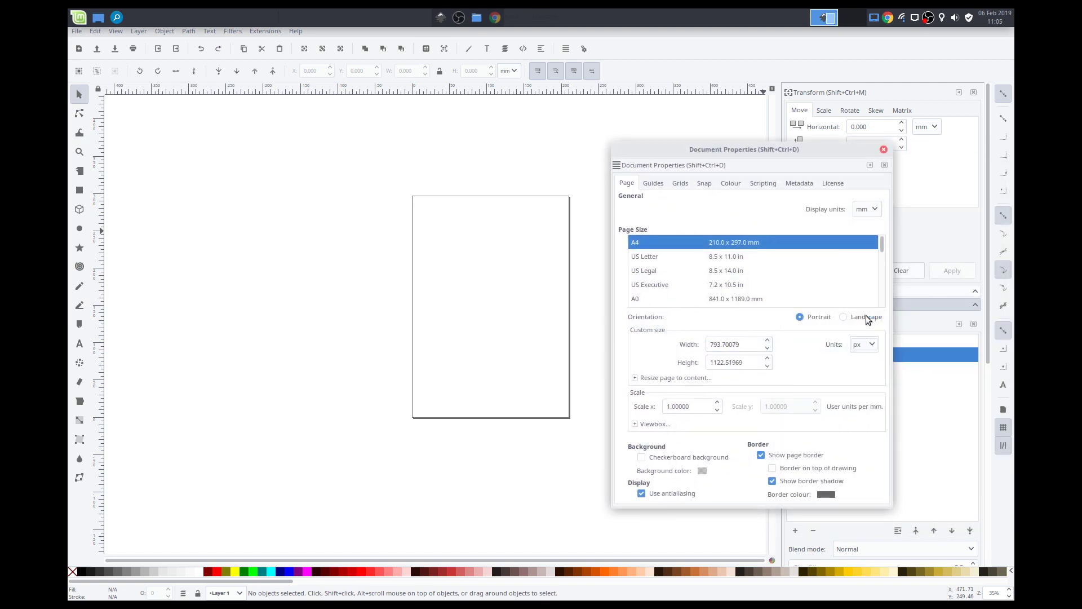
{"action": "left_click_drag", "start_coordinate": [754, 346], "coordinate": [659, 344]}
{"action": "key", "text": "Tab"}
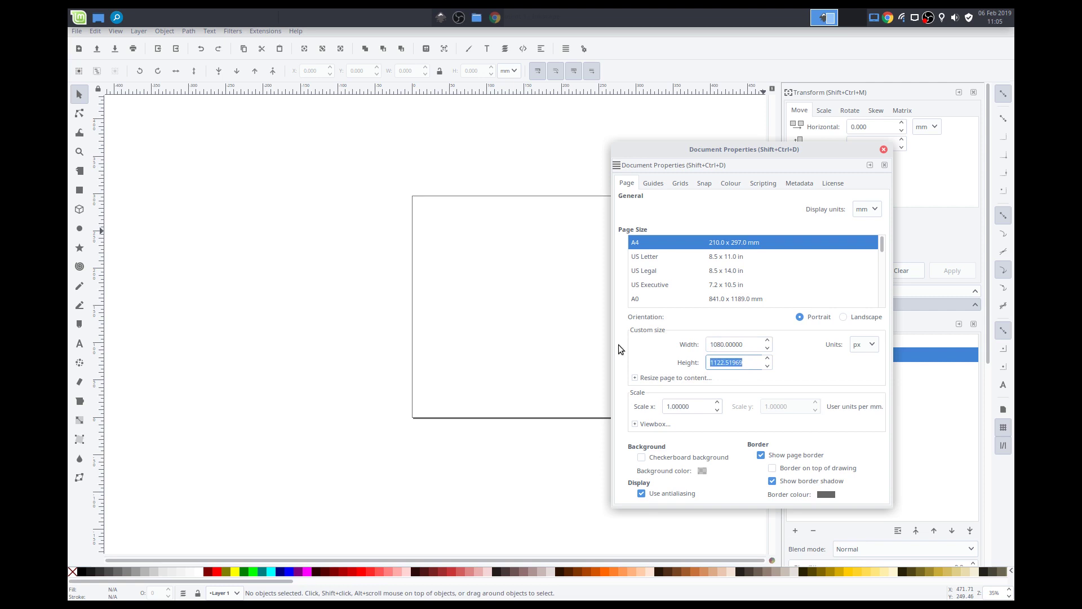
{"action": "type", "text": "1080"}
{"action": "left_click", "coordinate": [752, 348]}
{"action": "left_click_drag", "start_coordinate": [692, 150], "coordinate": [697, 193]}
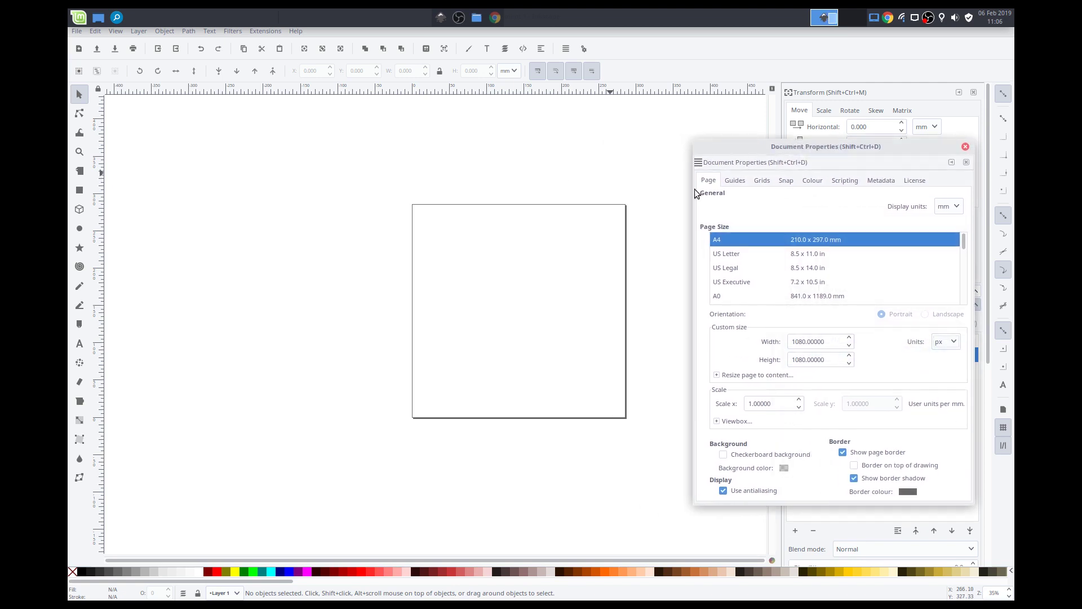
{"action": "left_click", "coordinate": [965, 148]}
Step: Import event-elves-profile.svg and place the slightly shrunk yellow ring beside the square
{"action": "left_click_drag", "start_coordinate": [662, 203], "coordinate": [581, 188]}
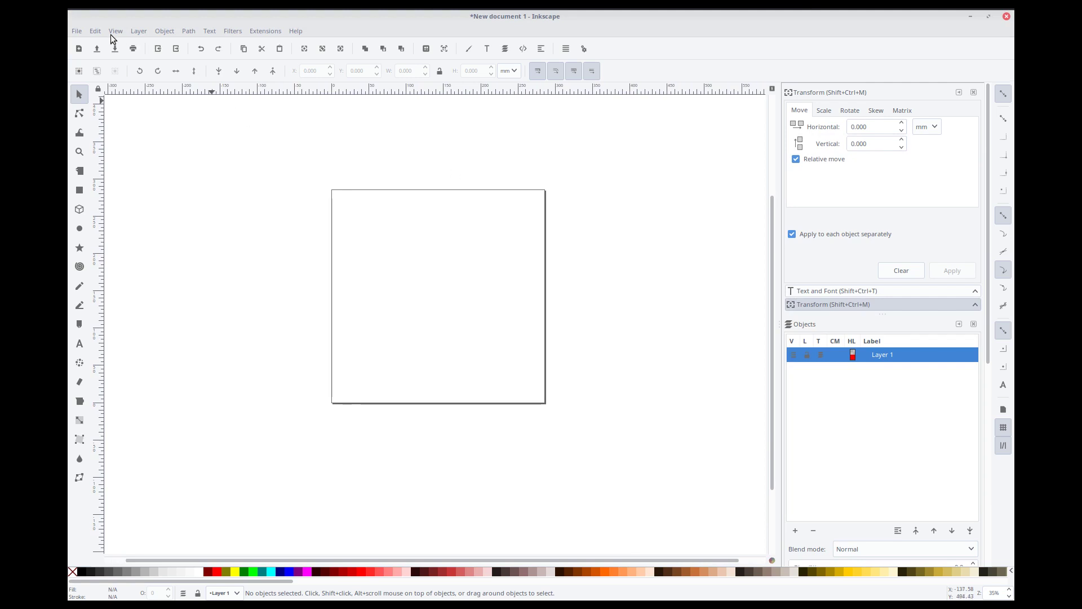
{"action": "left_click", "coordinate": [79, 35]}
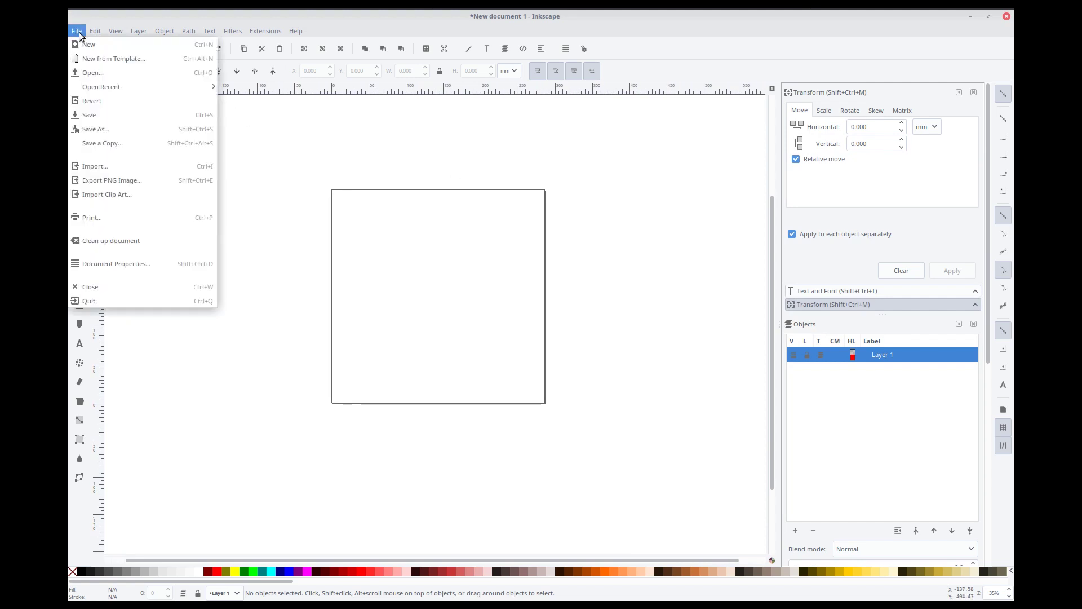
{"action": "left_click", "coordinate": [120, 166]}
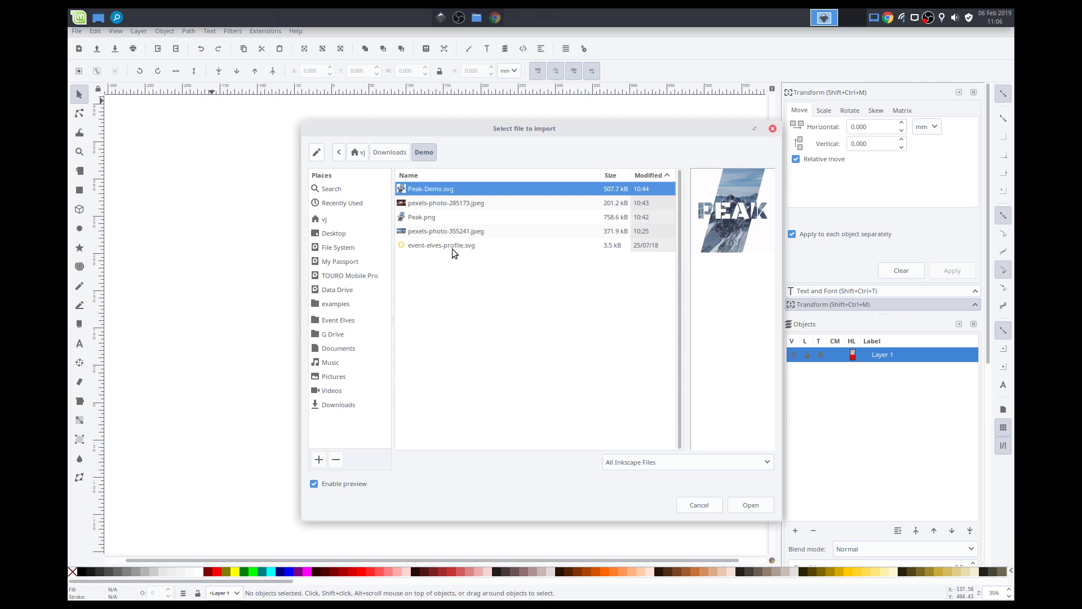
{"action": "left_click", "coordinate": [452, 247]}
{"action": "left_click", "coordinate": [756, 506]}
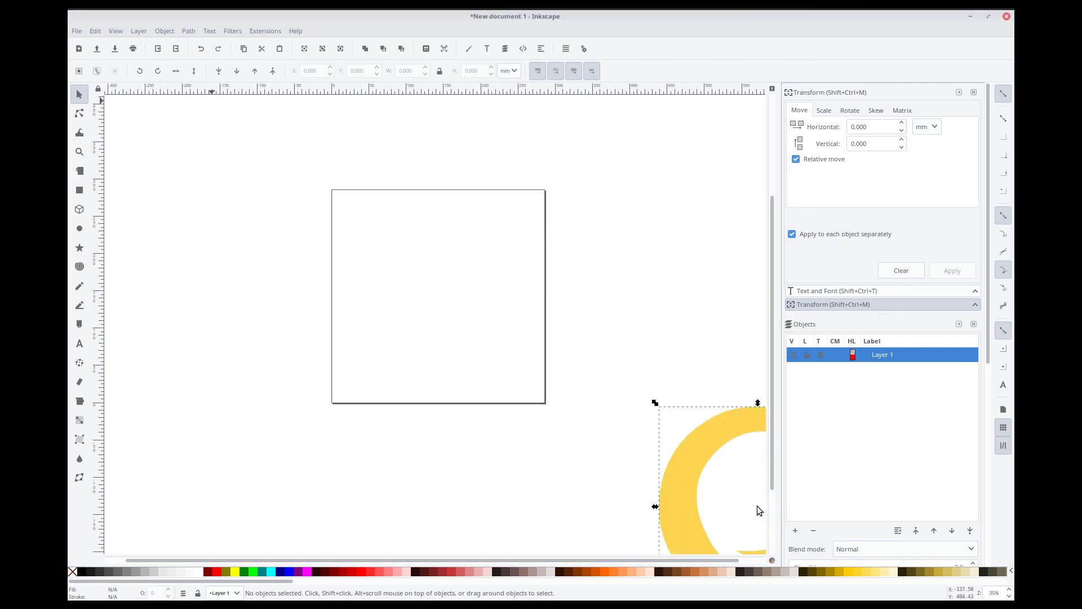
{"action": "left_click_drag", "start_coordinate": [694, 464], "coordinate": [541, 276]}
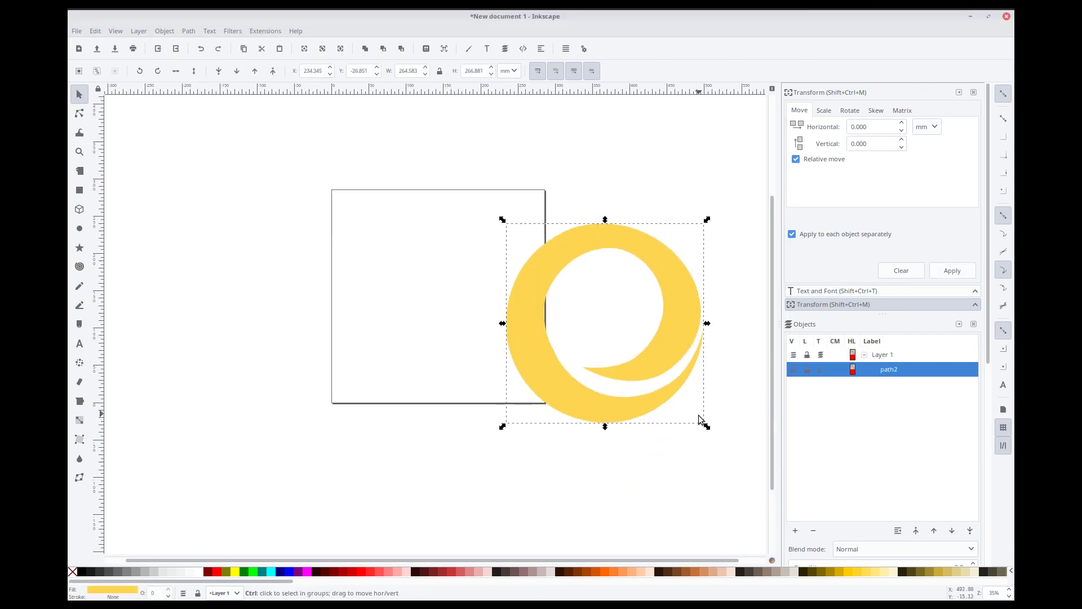
{"action": "left_click_drag", "start_coordinate": [708, 427], "coordinate": [672, 395]}
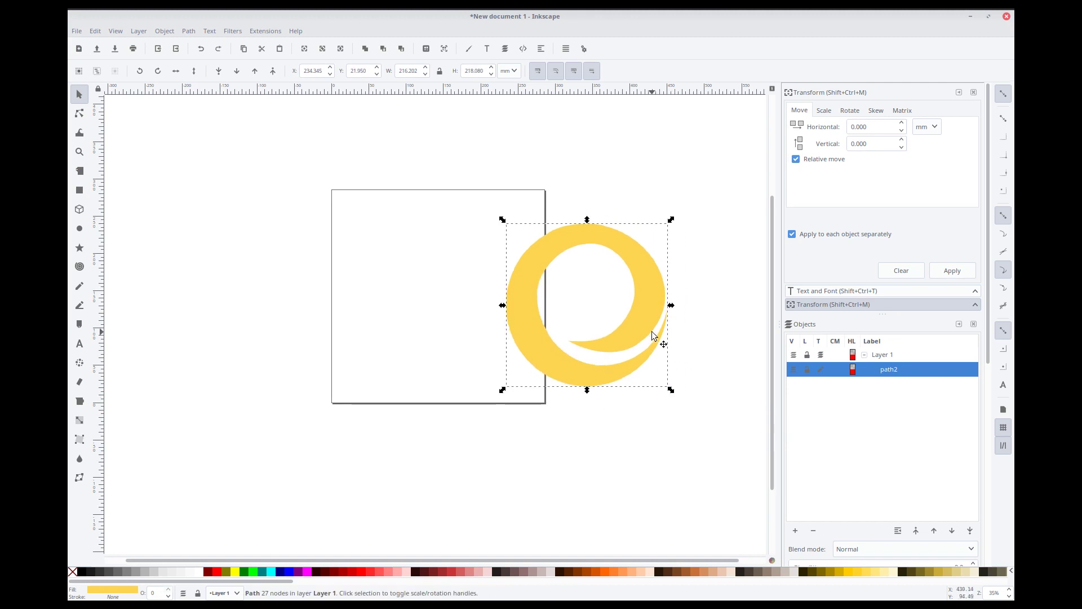
{"action": "left_click_drag", "start_coordinate": [652, 330], "coordinate": [702, 311]}
{"action": "left_click", "coordinate": [169, 125]}
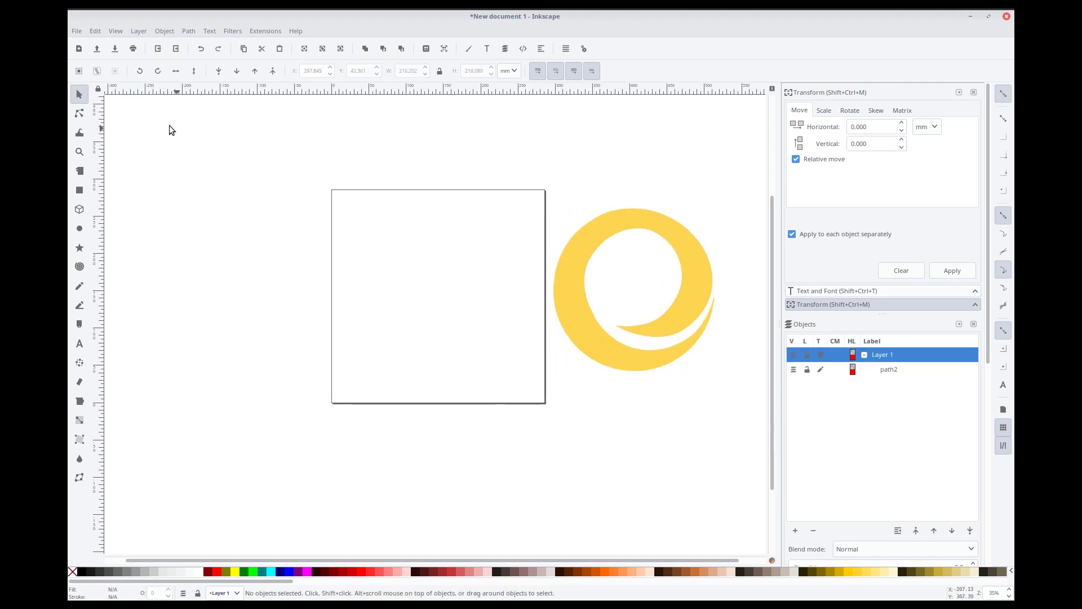
Step: Import pexels-photo-285173.jpeg as an embedded image and move it over the page
{"action": "left_click", "coordinate": [77, 30]}
{"action": "left_click", "coordinate": [100, 166]}
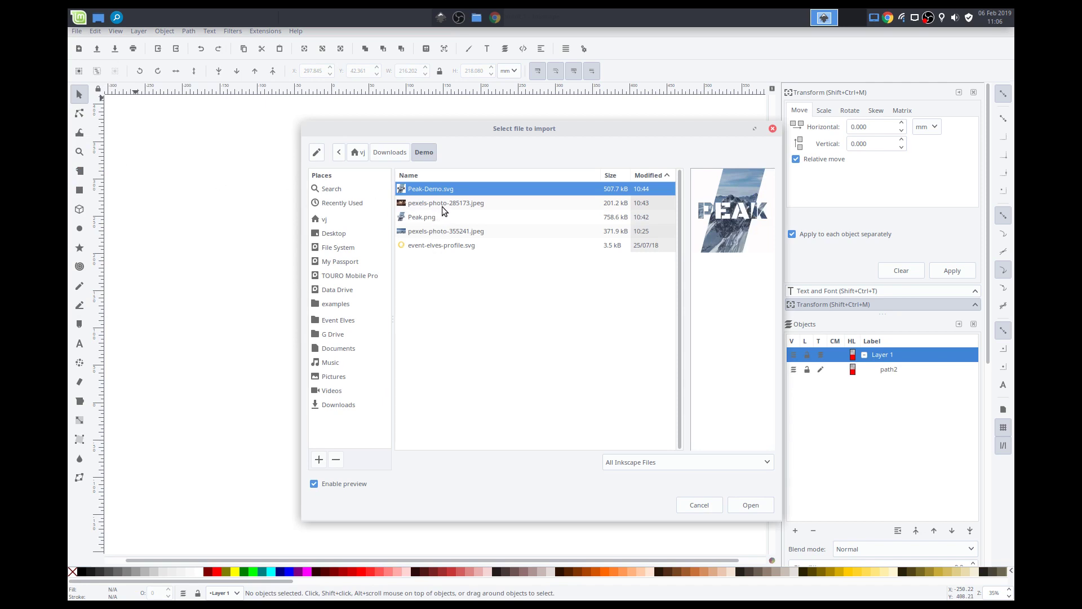
{"action": "left_click", "coordinate": [442, 205]}
{"action": "left_click", "coordinate": [740, 505]}
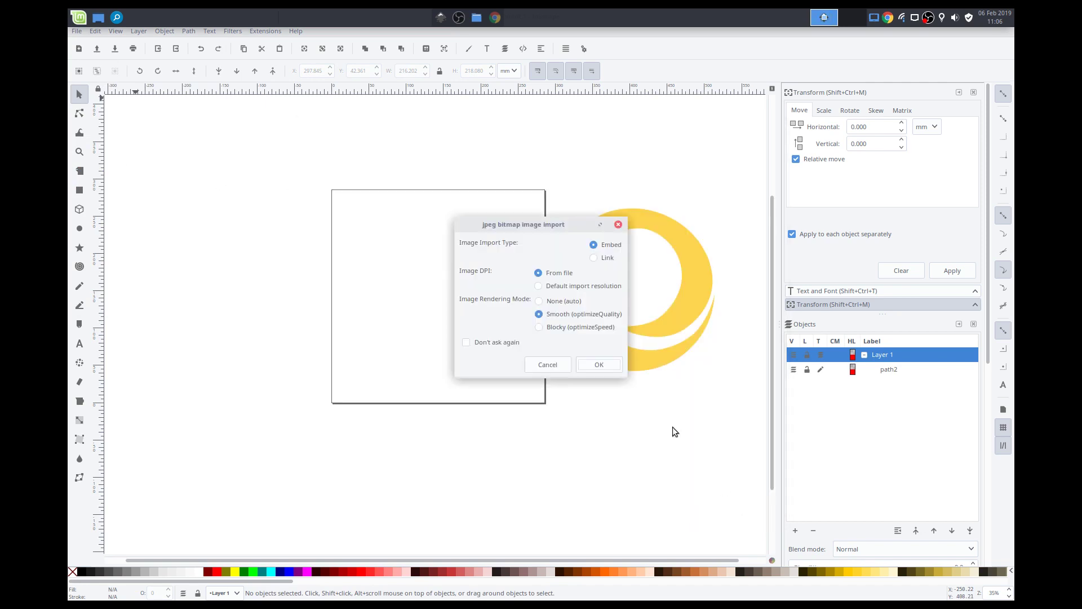
{"action": "left_click", "coordinate": [599, 367]}
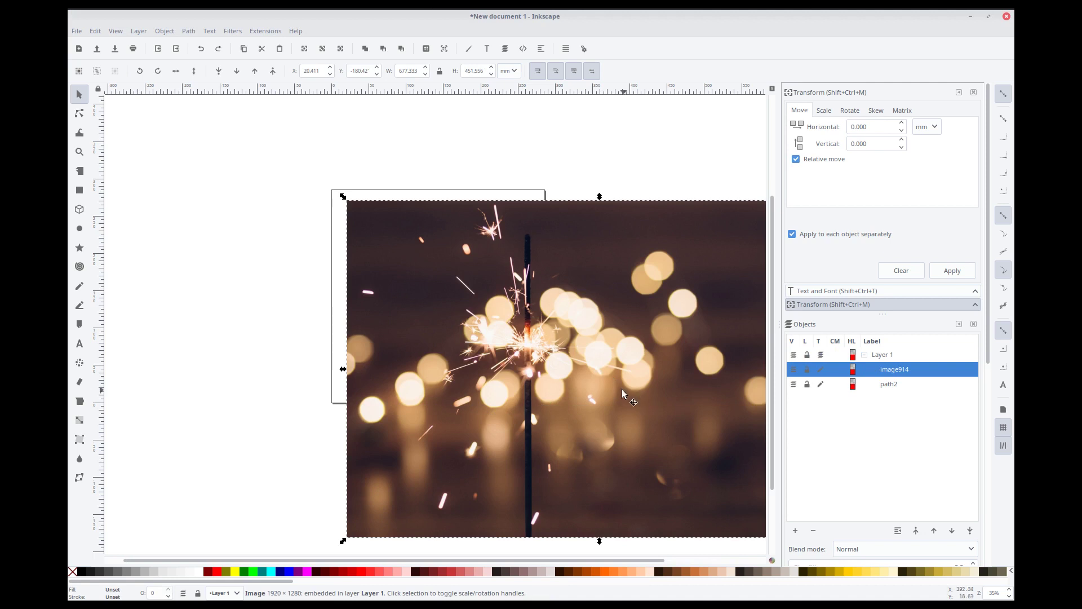
{"action": "left_click_drag", "start_coordinate": [620, 376], "coordinate": [486, 307]}
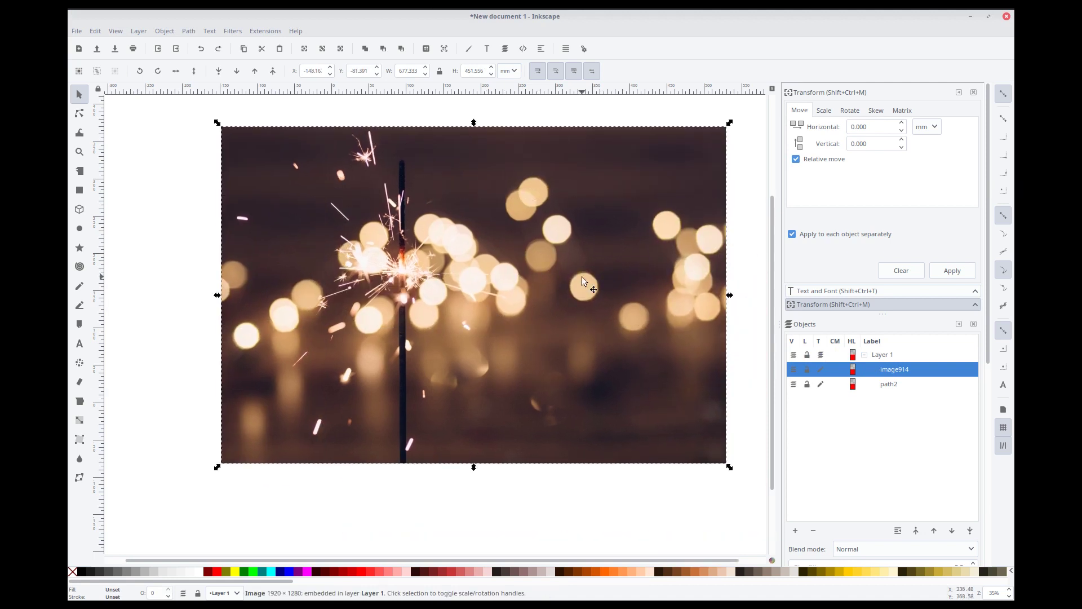
Step: Lower the sparkler photo to the bottom, behind the ring
{"action": "left_click", "coordinate": [164, 31]}
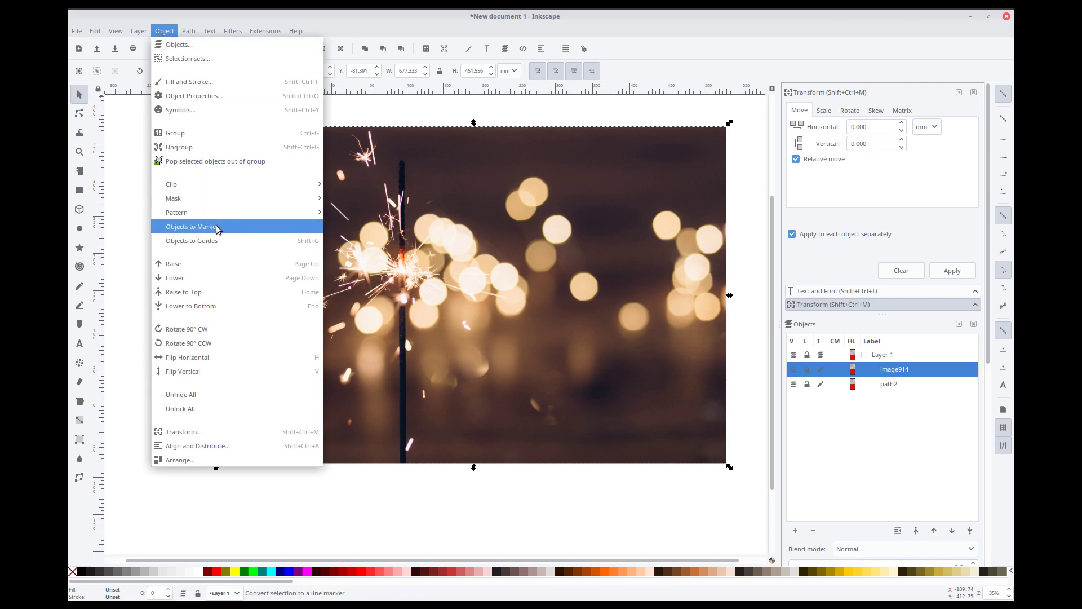
{"action": "left_click", "coordinate": [231, 306]}
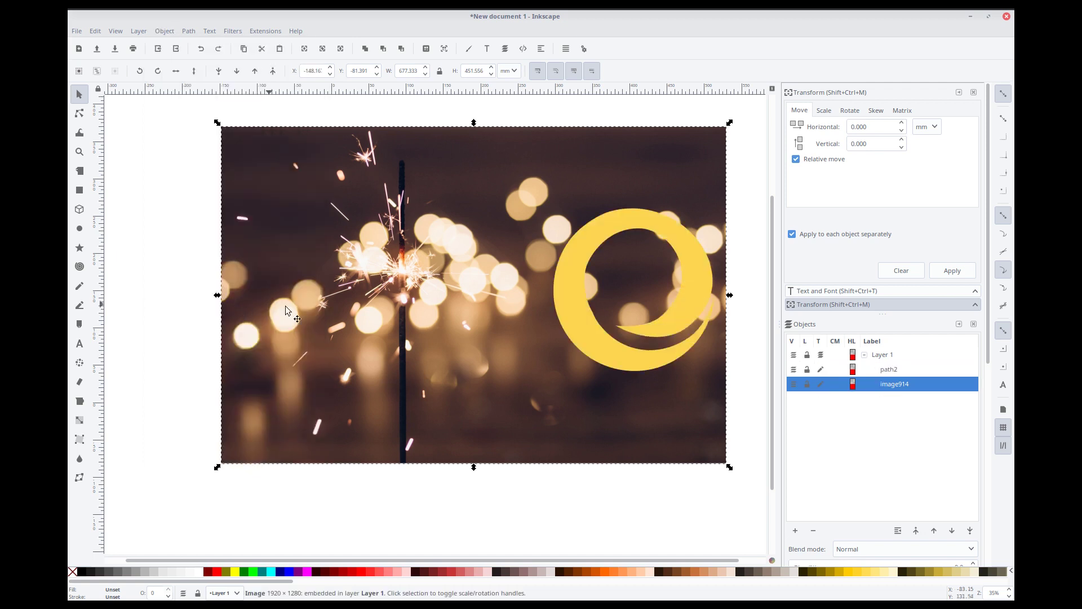
{"action": "scroll", "coordinate": [525, 350], "scroll_direction": "down", "scroll_amount": 1}
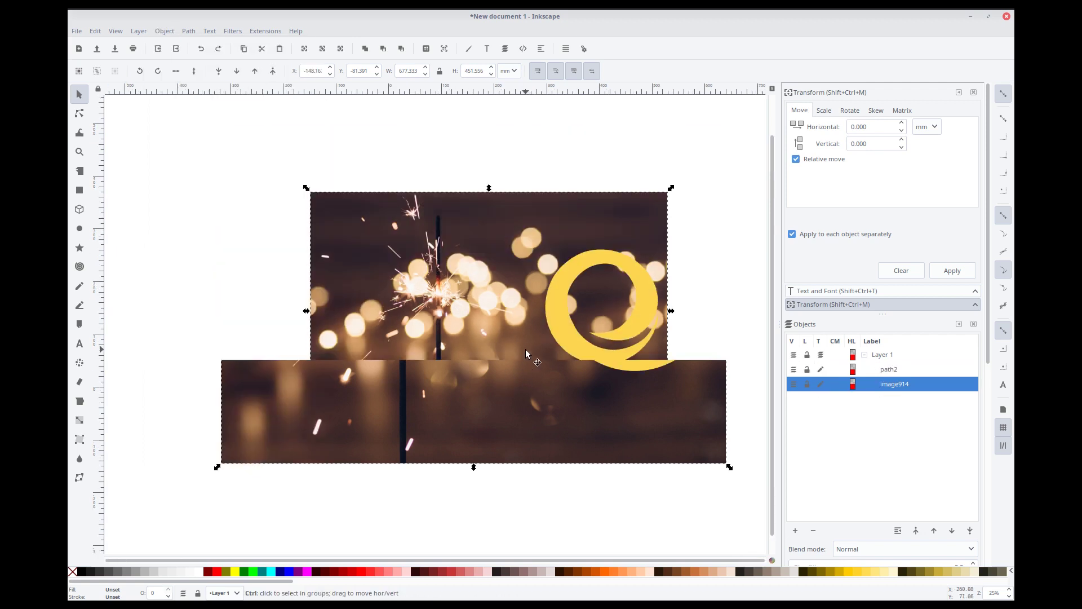
{"action": "left_click", "coordinate": [557, 312]}
{"action": "key", "text": "Escape"}
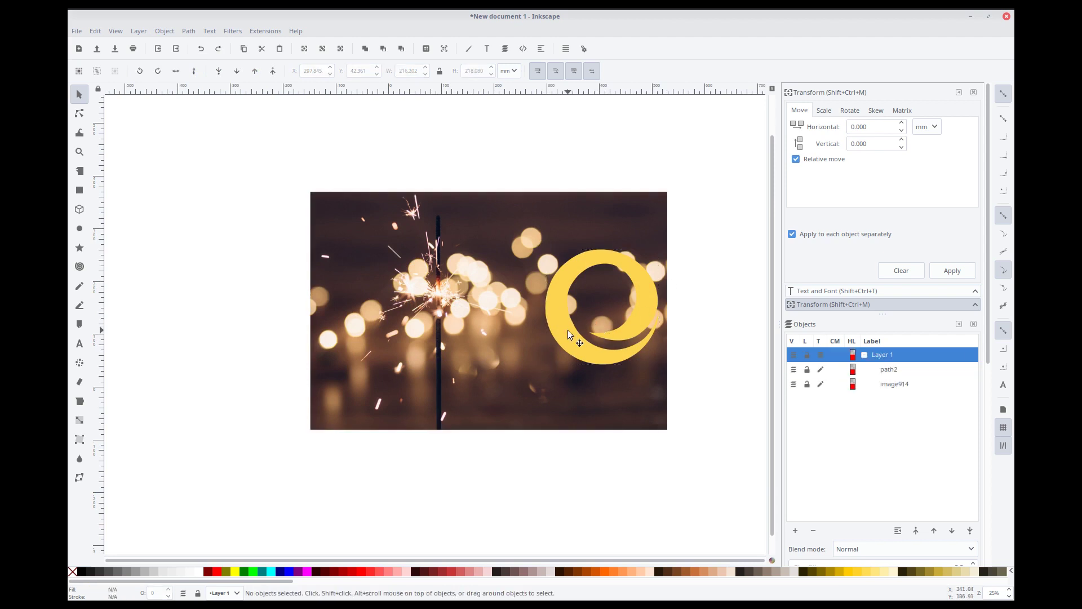
Step: Move the ring onto the sparkler, enlarge it, and select it with the photo
{"action": "left_click_drag", "start_coordinate": [567, 329], "coordinate": [418, 334]}
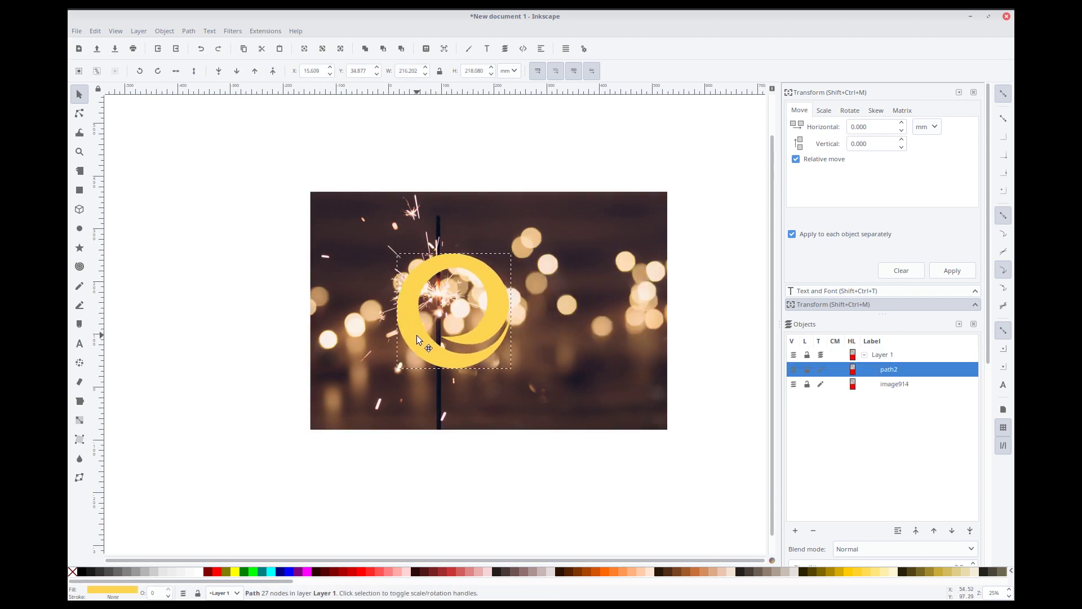
{"action": "left_click_drag", "start_coordinate": [513, 371], "coordinate": [556, 399]}
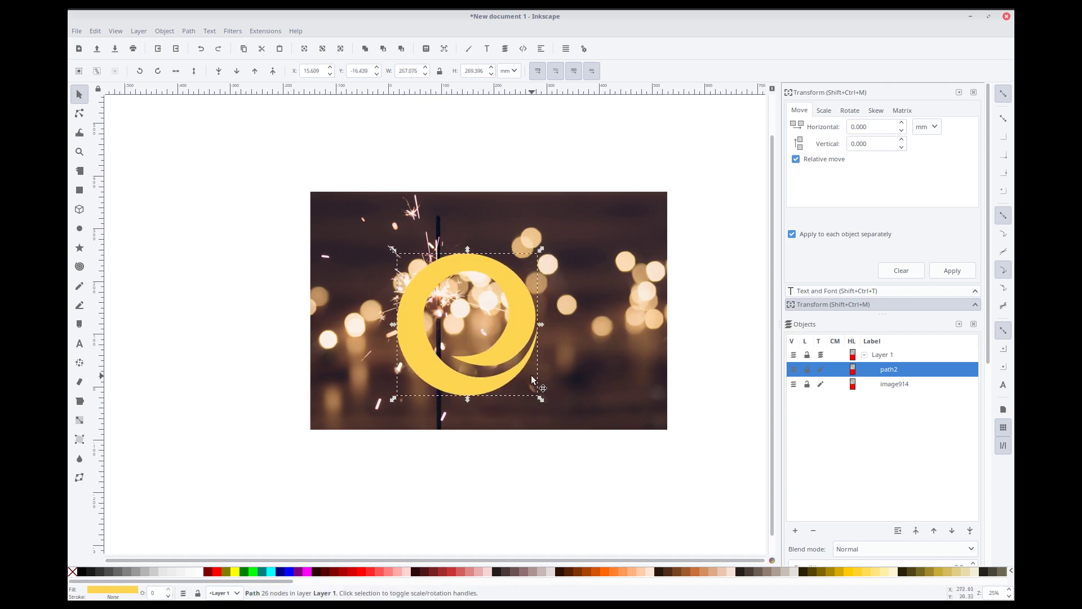
{"action": "mouse_move", "coordinate": [515, 349]}
{"action": "left_mouse_down"}
{"action": "mouse_move", "coordinate": [520, 362]}
{"action": "mouse_move", "coordinate": [528, 354]}
{"action": "left_mouse_up"}
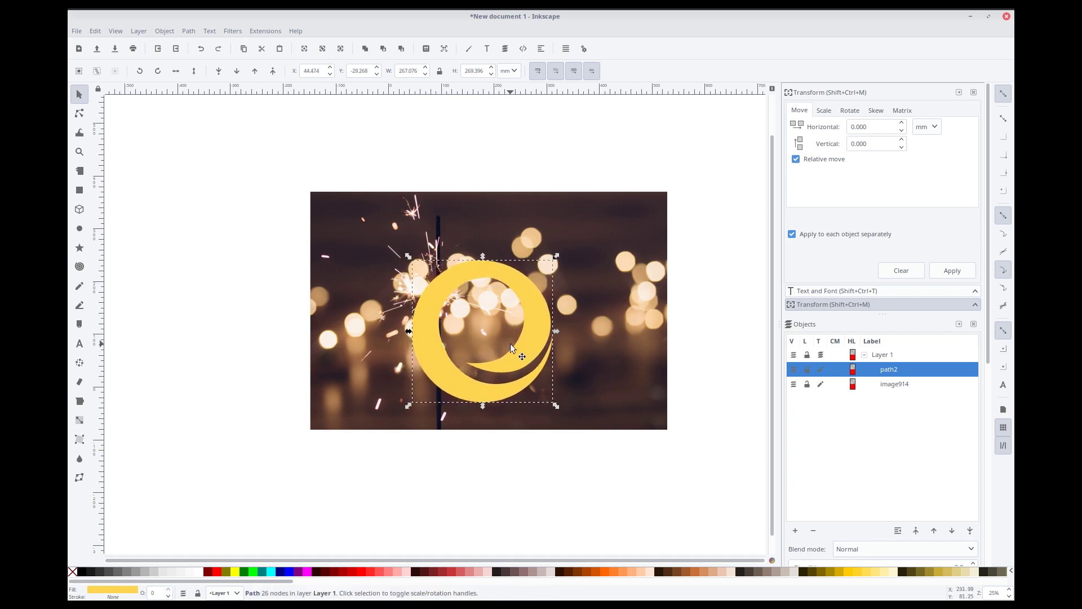
{"action": "left_click", "coordinate": [346, 248], "text": "shift"}
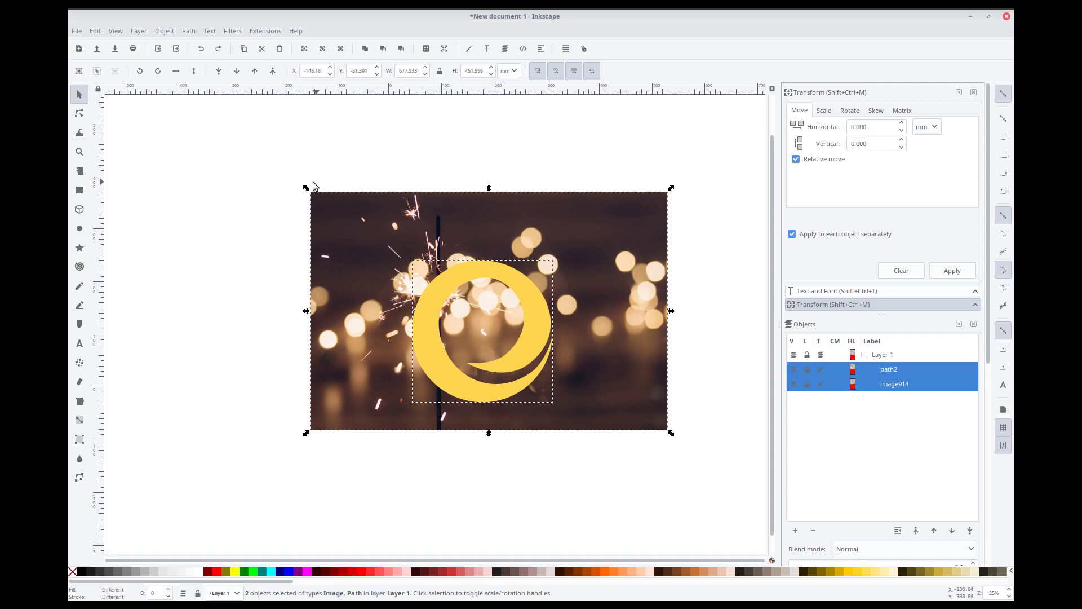
Step: Clip the sparkler photo to the ring shape with Object > Clip > Set
{"action": "left_click", "coordinate": [164, 32]}
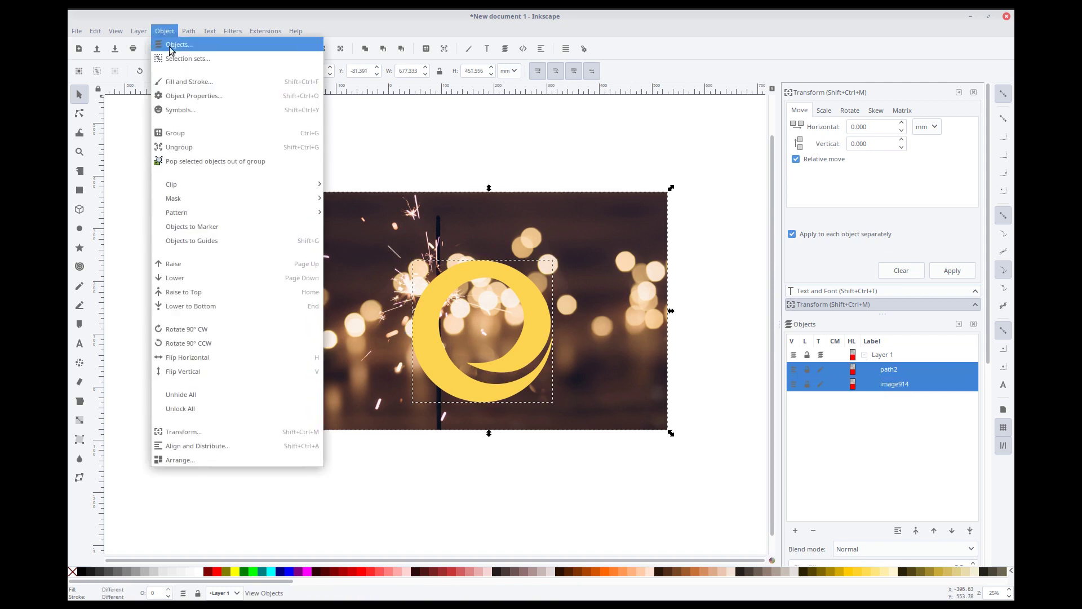
{"action": "mouse_move", "coordinate": [213, 190]}
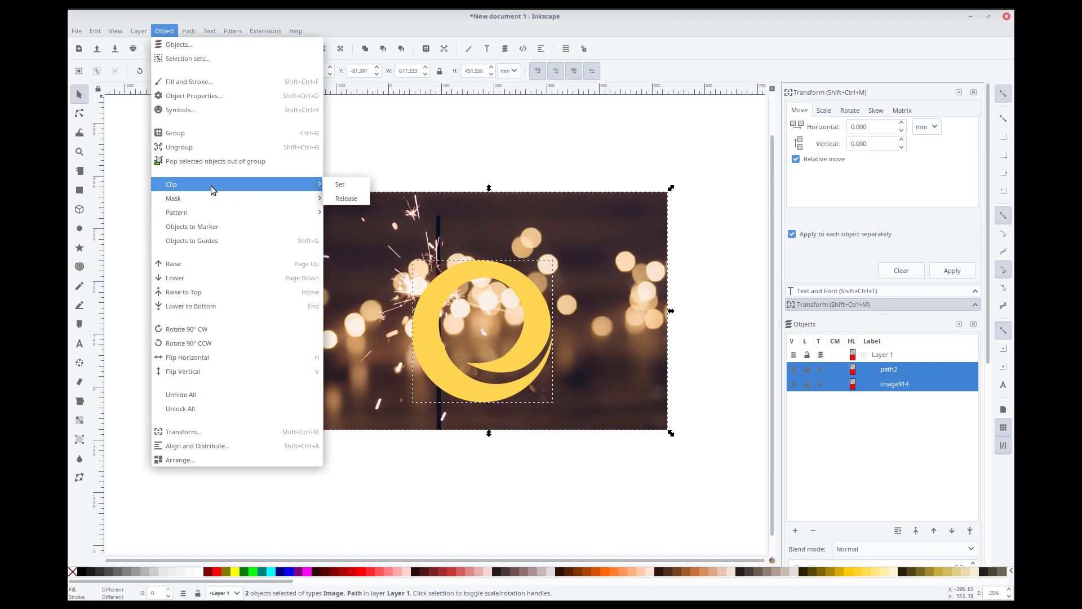
{"action": "left_click", "coordinate": [339, 183]}
{"action": "left_click", "coordinate": [660, 301]}
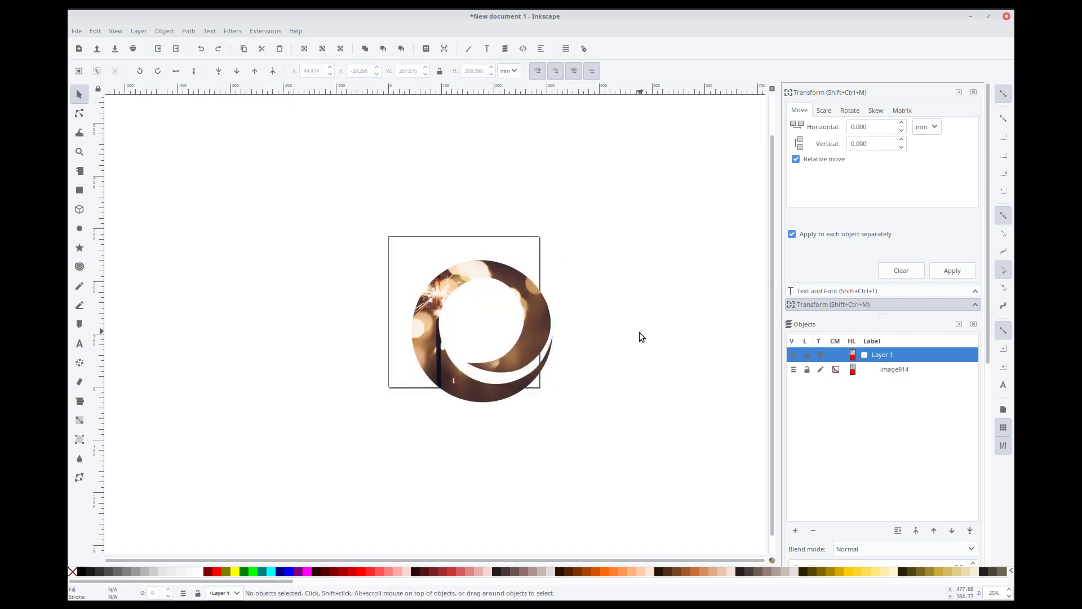
Step: Shrink the clipped photo and move it inside the white square
{"action": "left_click", "coordinate": [525, 346]}
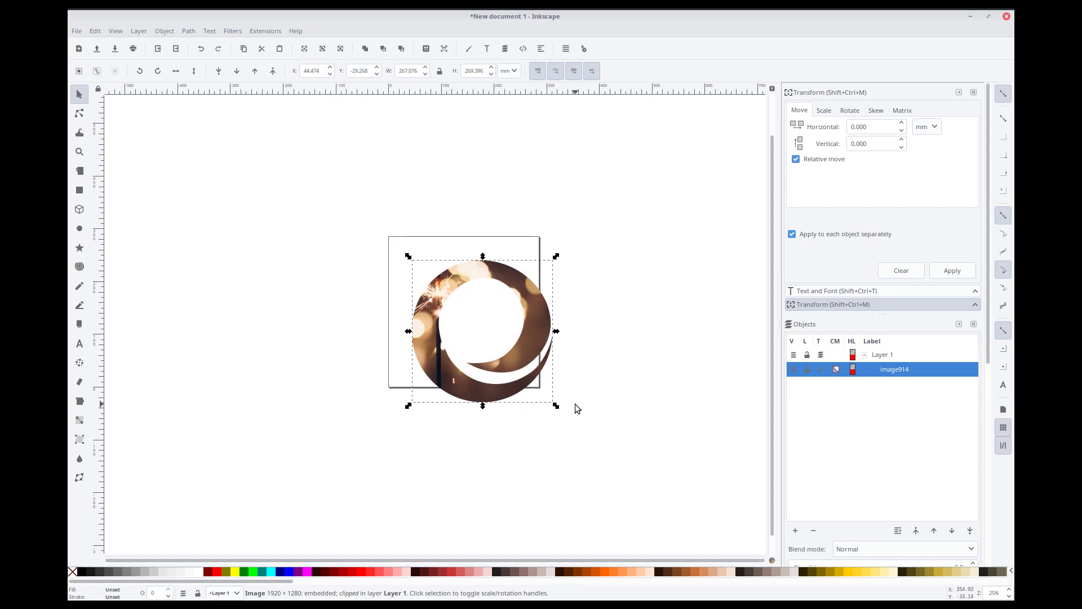
{"action": "left_click_drag", "start_coordinate": [555, 405], "coordinate": [536, 387]}
{"action": "left_click", "coordinate": [595, 330]}
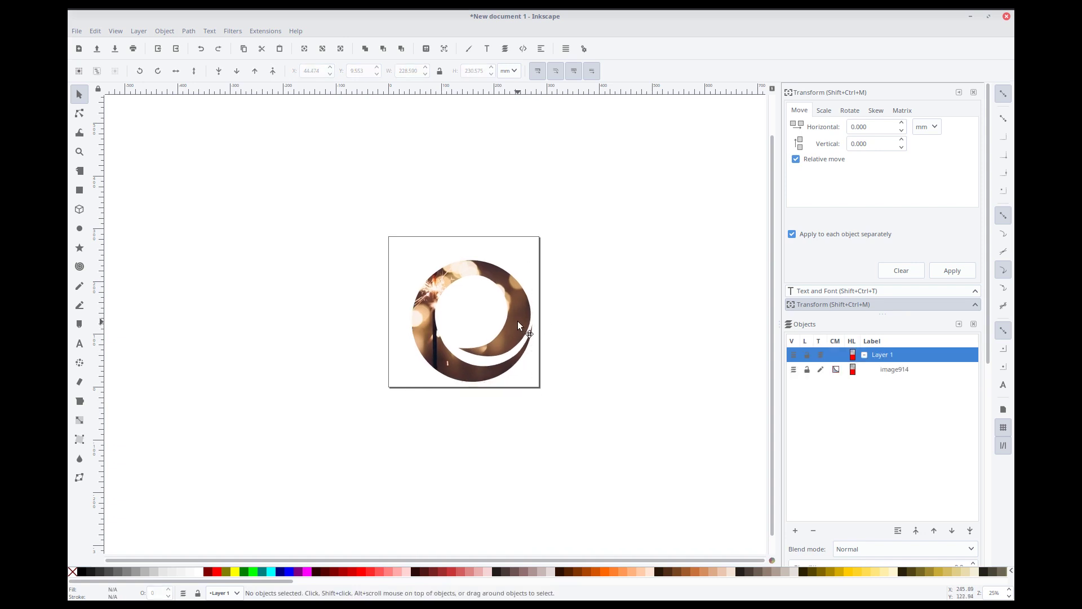
{"action": "left_click_drag", "start_coordinate": [517, 326], "coordinate": [511, 314]}
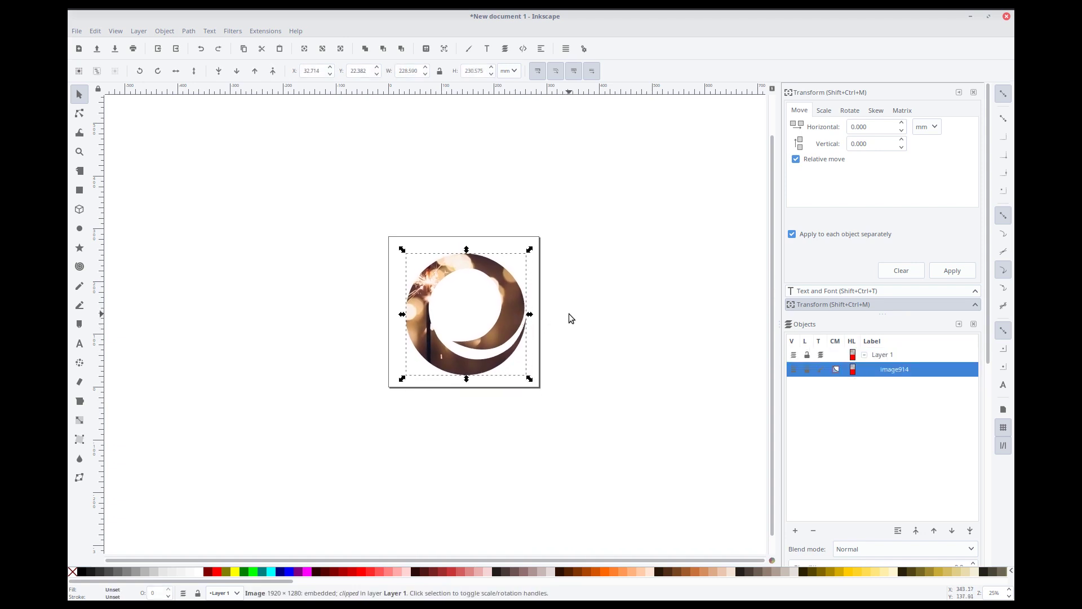
{"action": "left_click", "coordinate": [571, 313]}
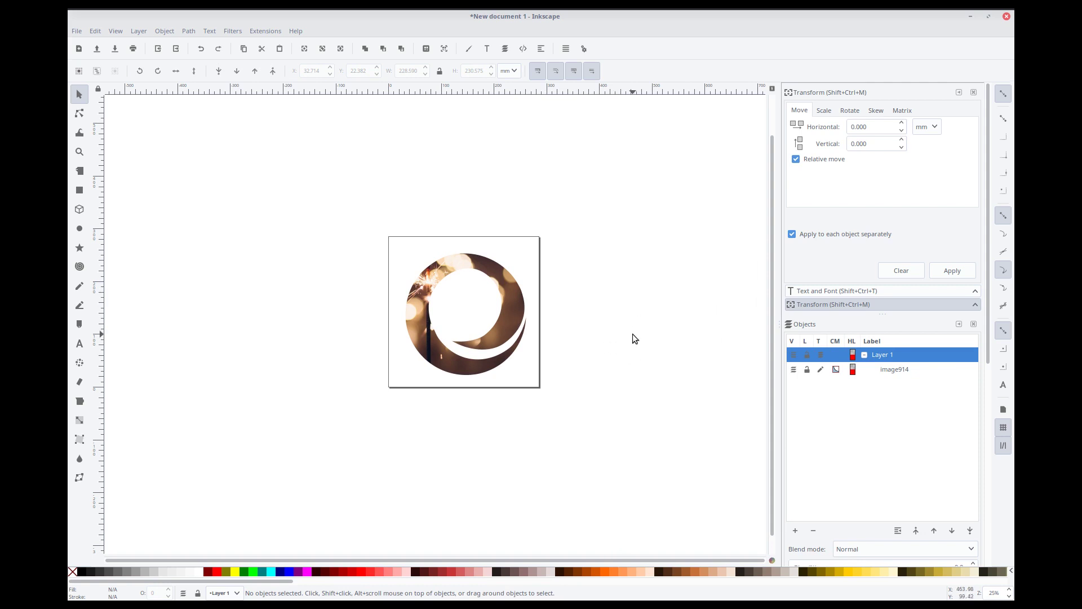
{"action": "left_click_drag", "start_coordinate": [632, 333], "coordinate": [600, 305]}
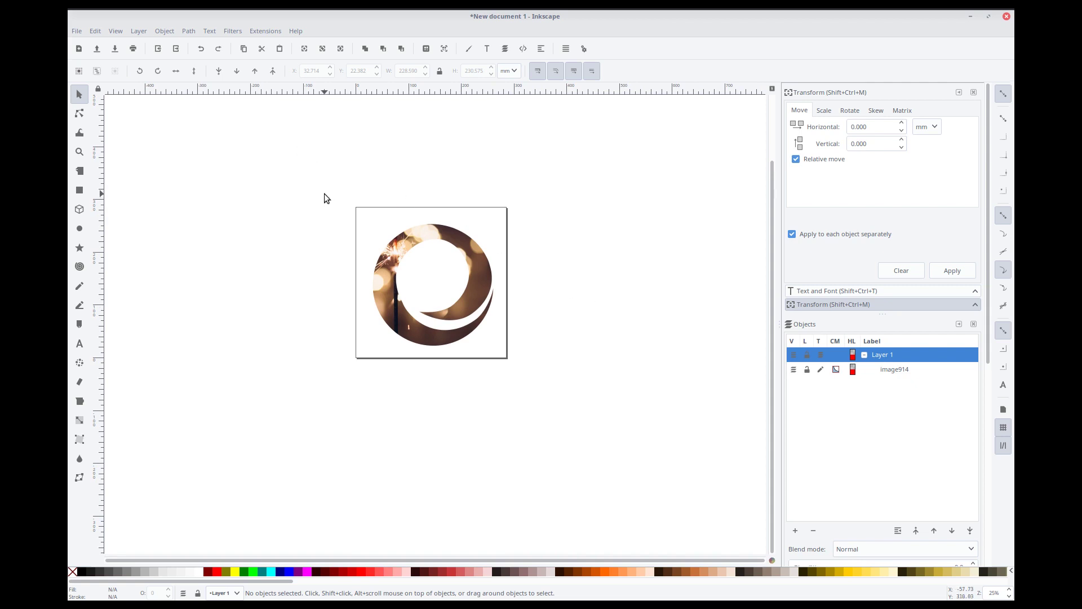
Step: Undo the clip and delete the yellow ring, leaving the full sparkler photo
{"action": "key", "text": "ctrl"}
{"action": "key", "text": "ctrl+z"}
{"action": "key", "text": "ctrl+z"}
{"action": "key", "text": "ctrl+z"}
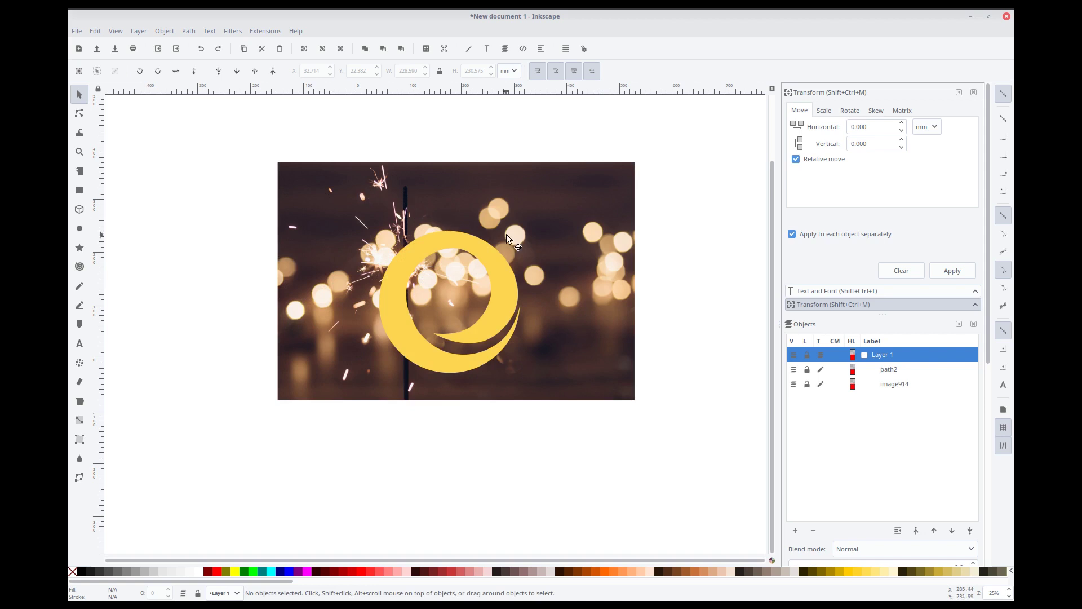
{"action": "left_click", "coordinate": [437, 249]}
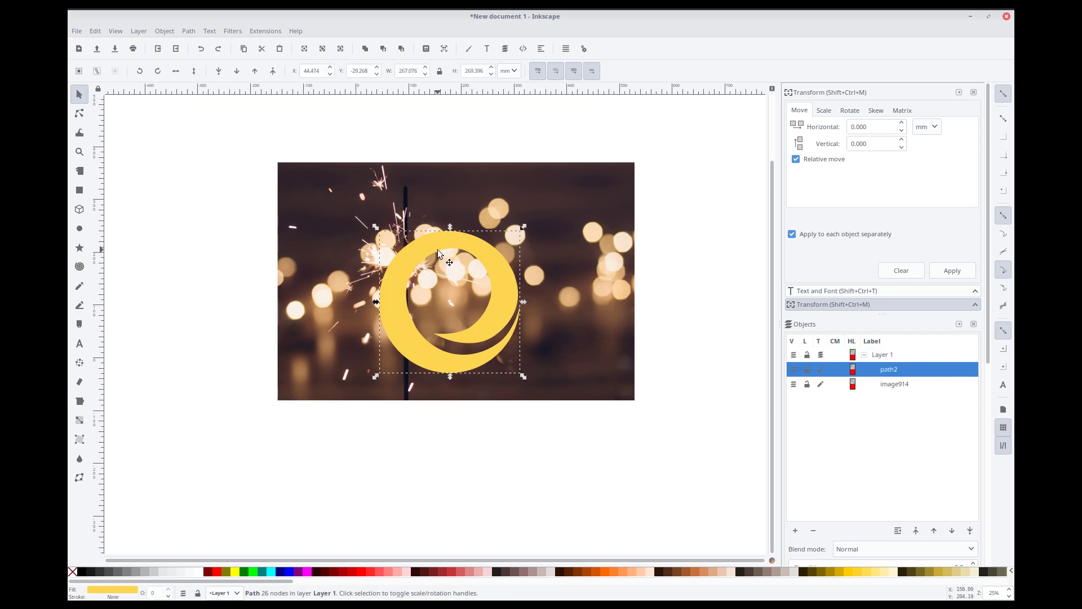
{"action": "key", "text": "Delete"}
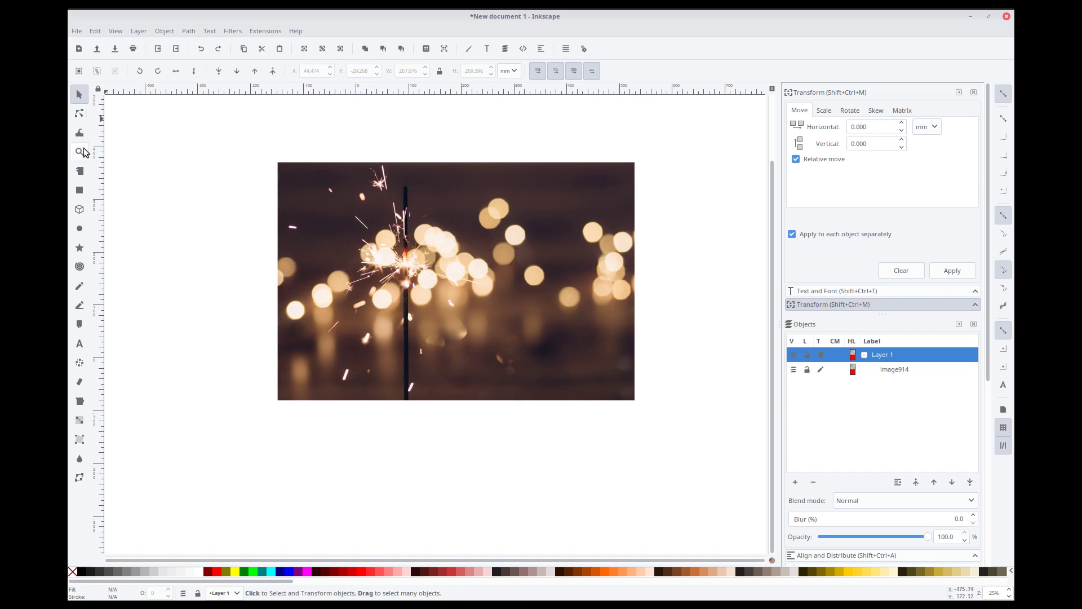
Step: Add the text FIRE below the photo
{"action": "left_click", "coordinate": [81, 344]}
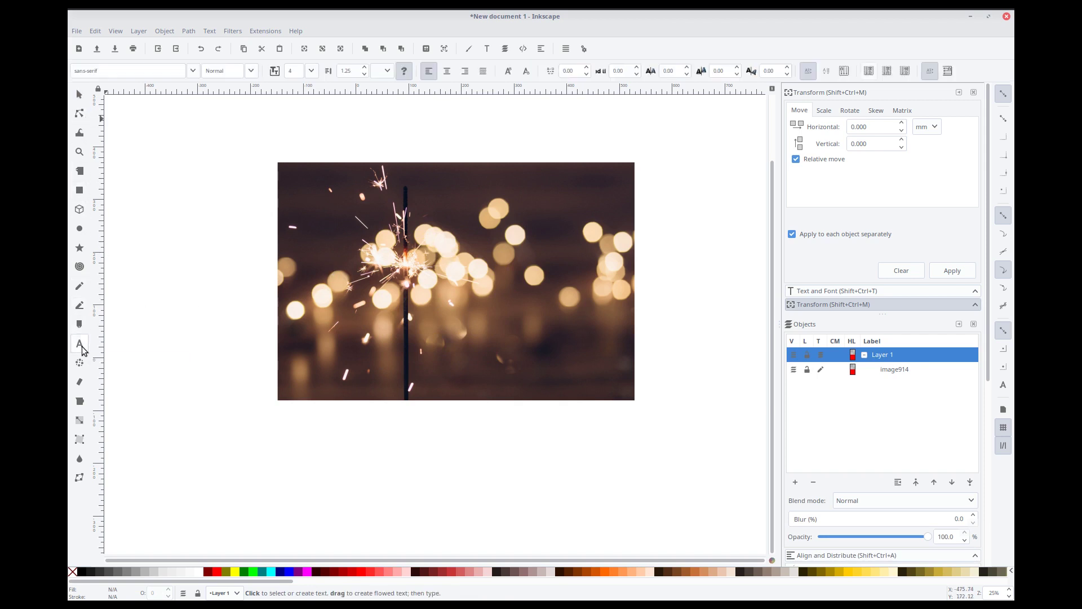
{"action": "left_click", "coordinate": [424, 446]}
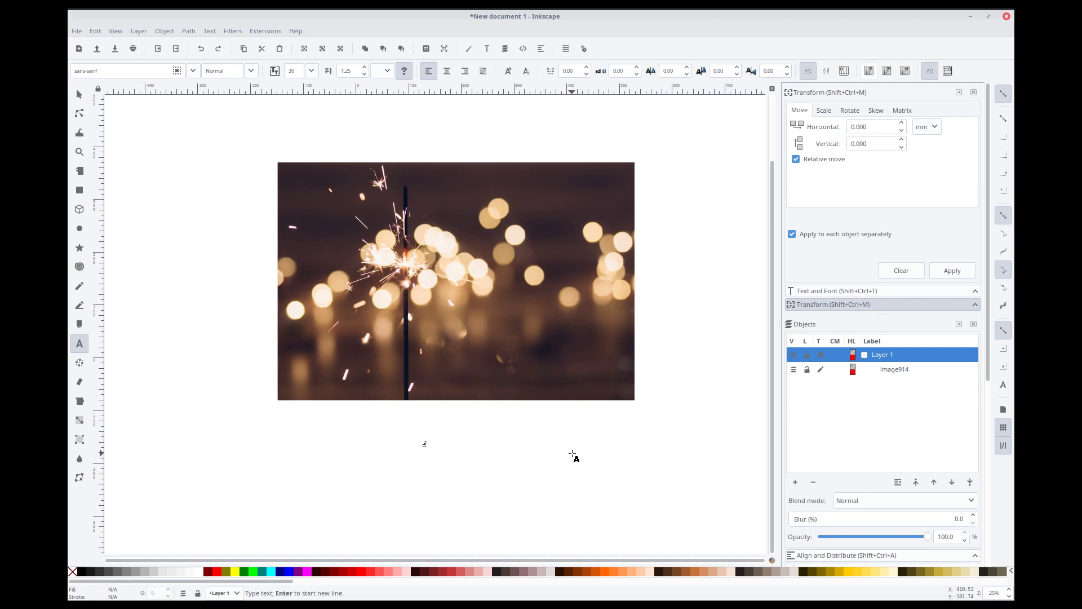
{"action": "type", "text": "FIRE"}
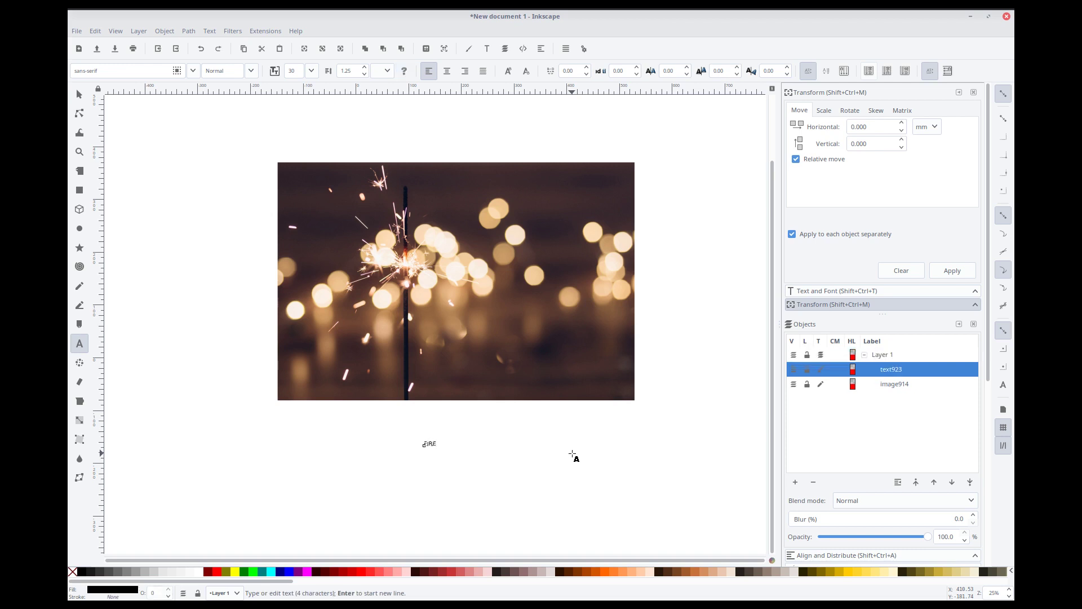
Step: Change the FIRE text's font to Black Ops One in the Text and Font dialog
{"action": "left_click", "coordinate": [80, 94]}
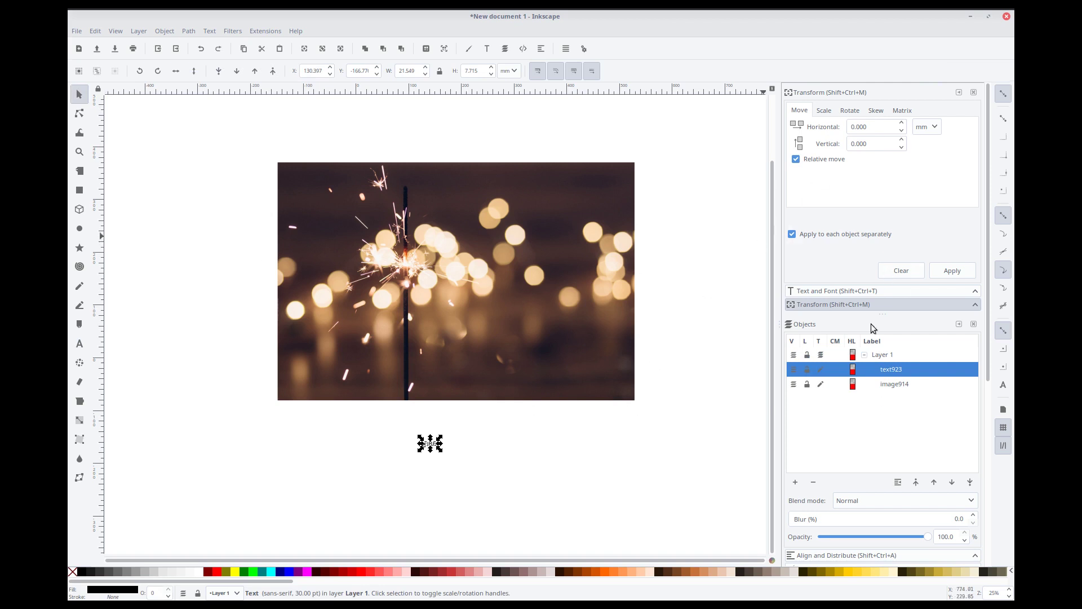
{"action": "left_click", "coordinate": [486, 53]}
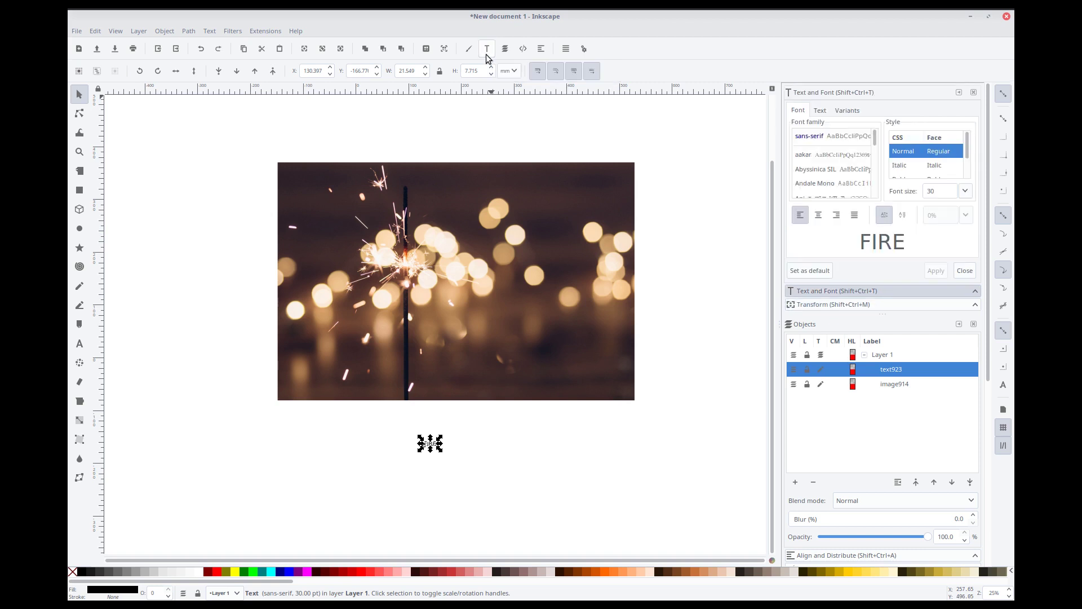
{"action": "left_click", "coordinate": [813, 158]}
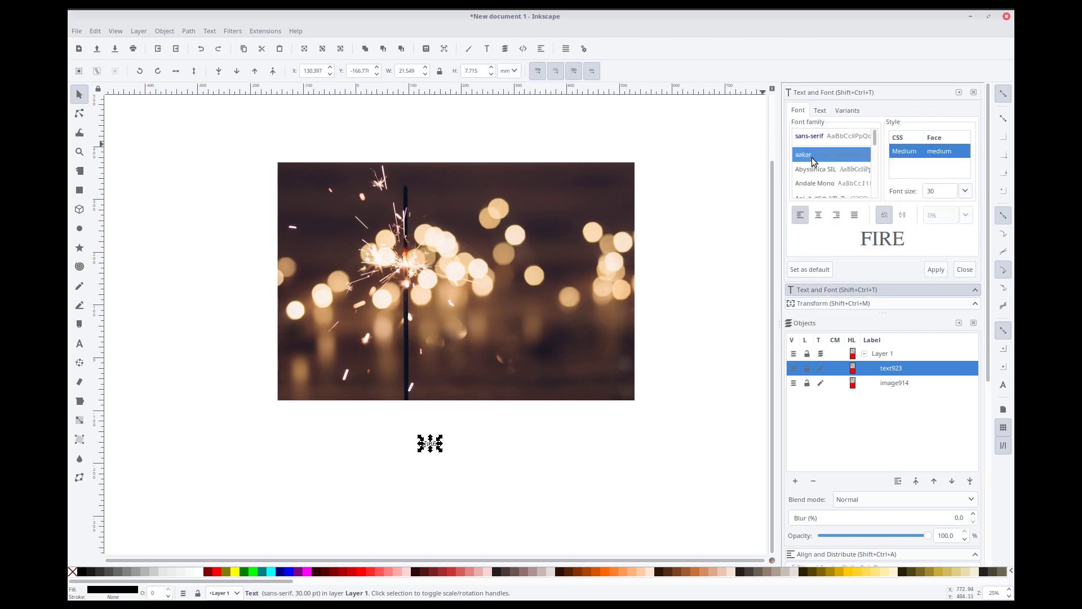
{"action": "type", "text": "blac"}
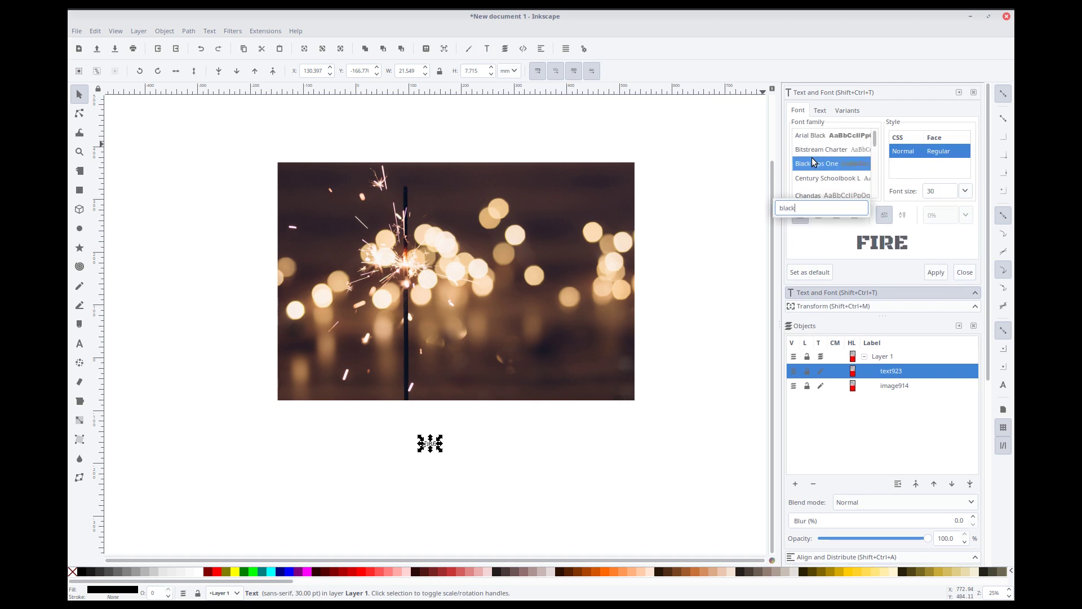
{"action": "left_click", "coordinate": [944, 274]}
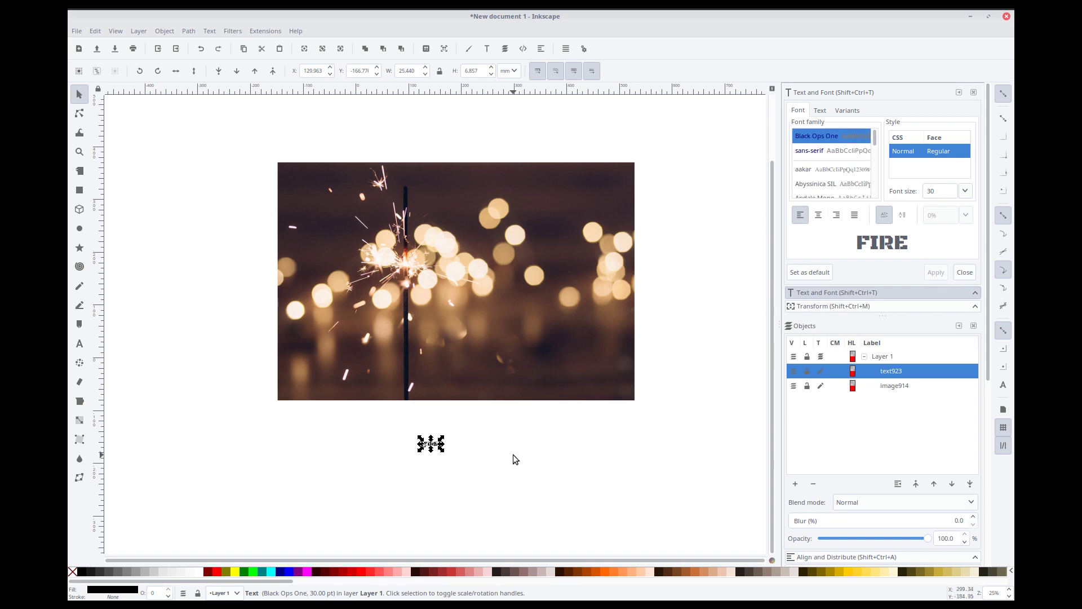
{"action": "left_click", "coordinate": [451, 454]}
Step: Scale up the FIRE text proportionally and move it over the sparkler photo, reaching about 462 pt
{"action": "scroll", "coordinate": [451, 448], "scroll_direction": "up", "scroll_amount": 2}
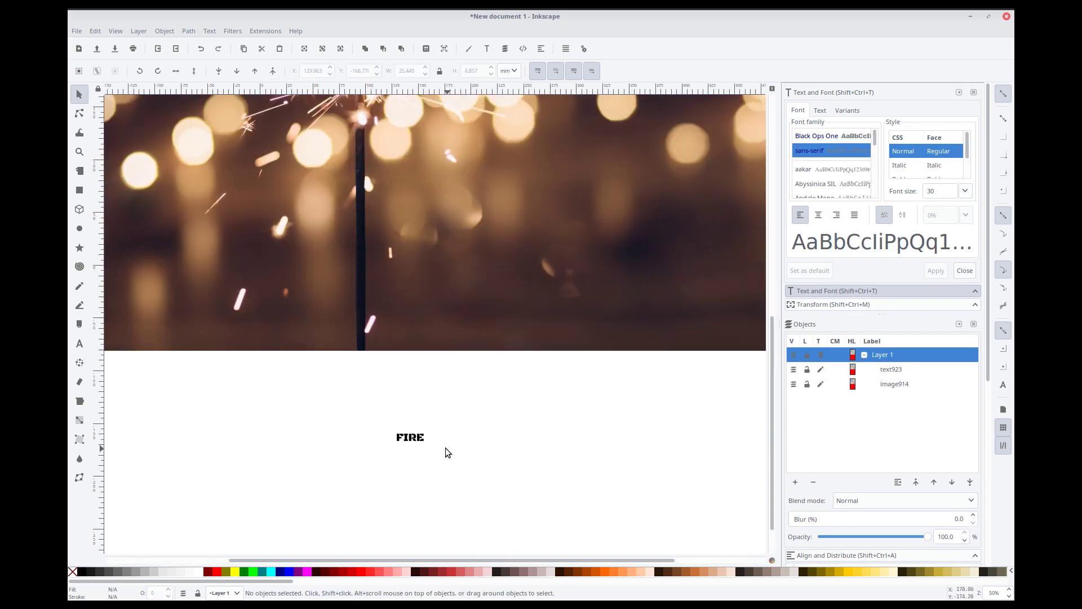
{"action": "left_click", "coordinate": [419, 441]}
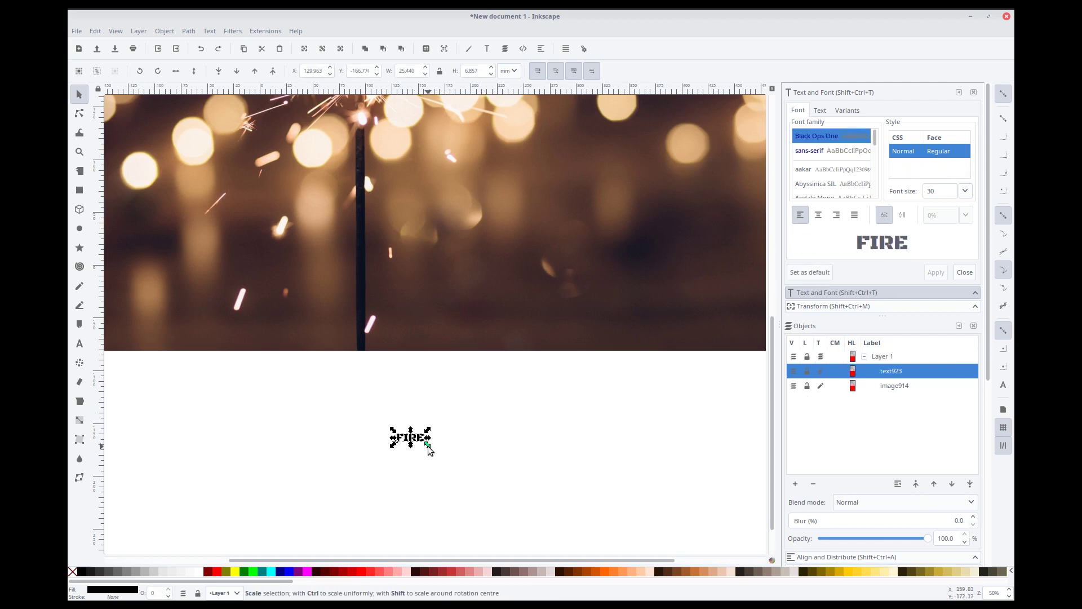
{"action": "left_click_drag", "start_coordinate": [428, 450], "coordinate": [679, 548]}
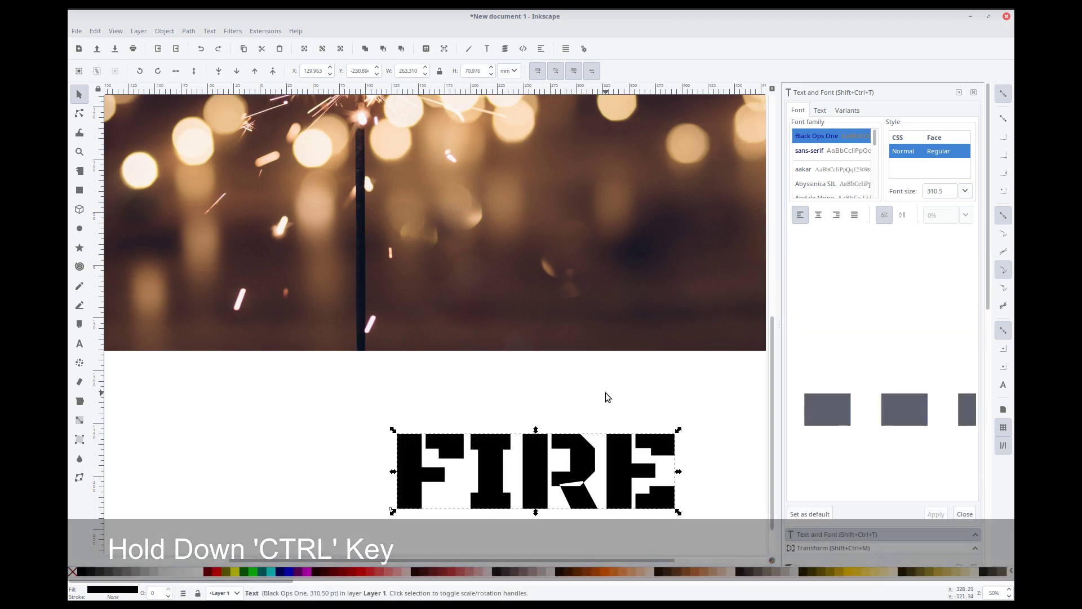
{"action": "left_click", "coordinate": [607, 392]}
{"action": "scroll", "coordinate": [607, 392], "scroll_direction": "down", "scroll_amount": 3}
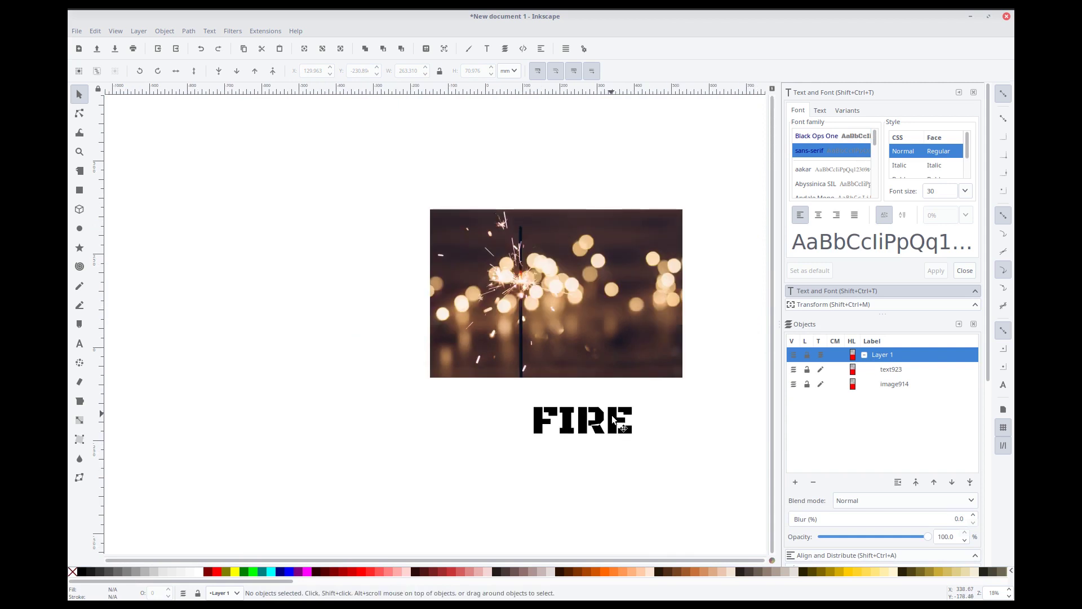
{"action": "left_click_drag", "start_coordinate": [594, 416], "coordinate": [635, 349]}
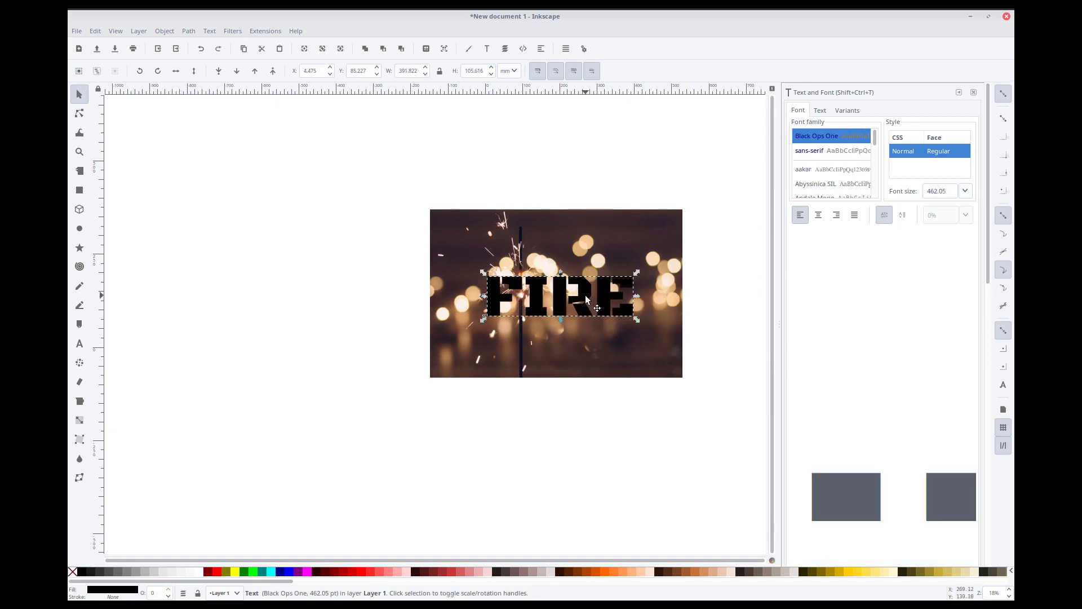
{"action": "left_click_drag", "start_coordinate": [585, 295], "coordinate": [569, 296]}
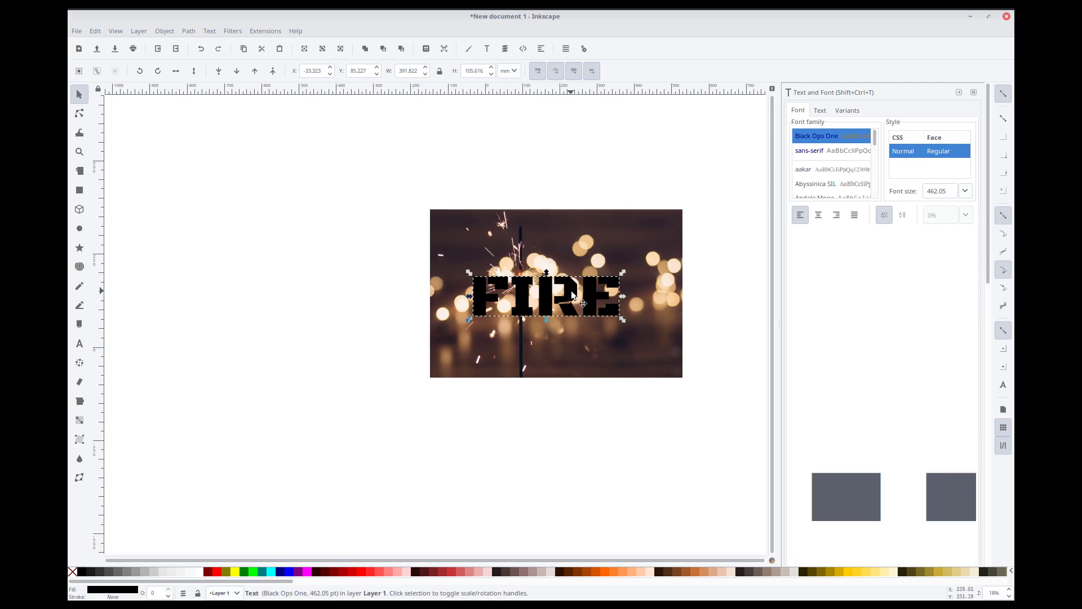
Step: Clip the sparkler photo to the FIRE text and drag the clipped result left off the page
{"action": "left_click", "coordinate": [453, 237], "text": "shift"}
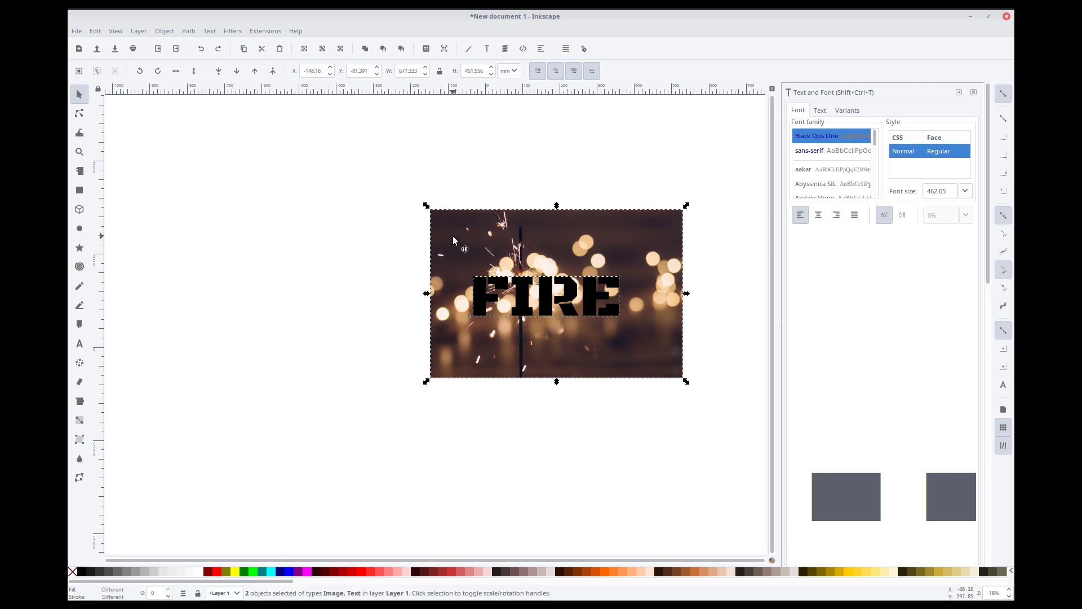
{"action": "left_click", "coordinate": [168, 31]}
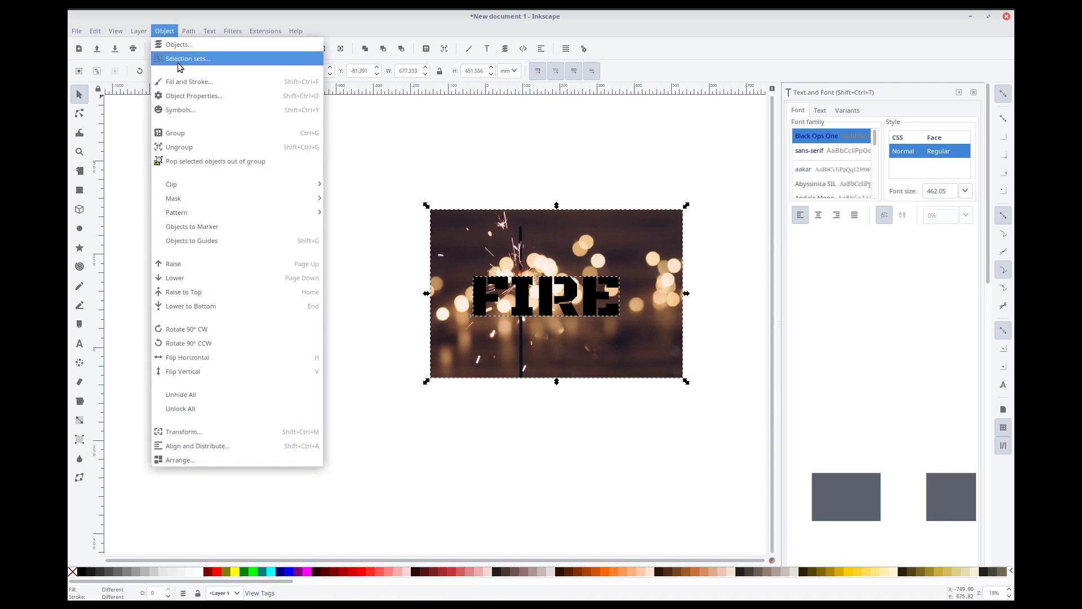
{"action": "mouse_move", "coordinate": [218, 187]}
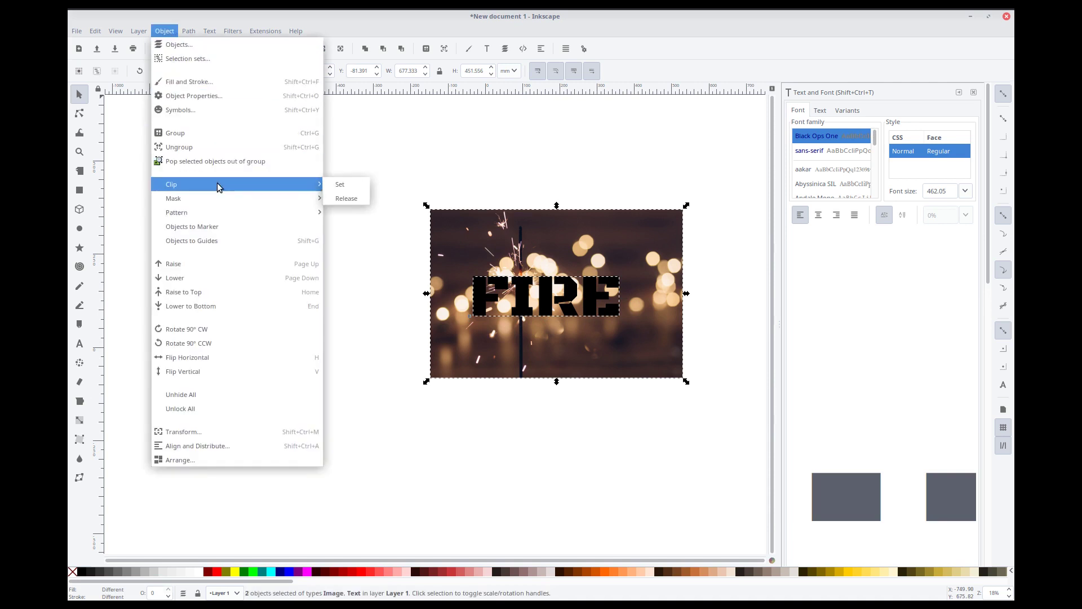
{"action": "left_click", "coordinate": [340, 185]}
{"action": "left_click_drag", "start_coordinate": [566, 296], "coordinate": [410, 291]}
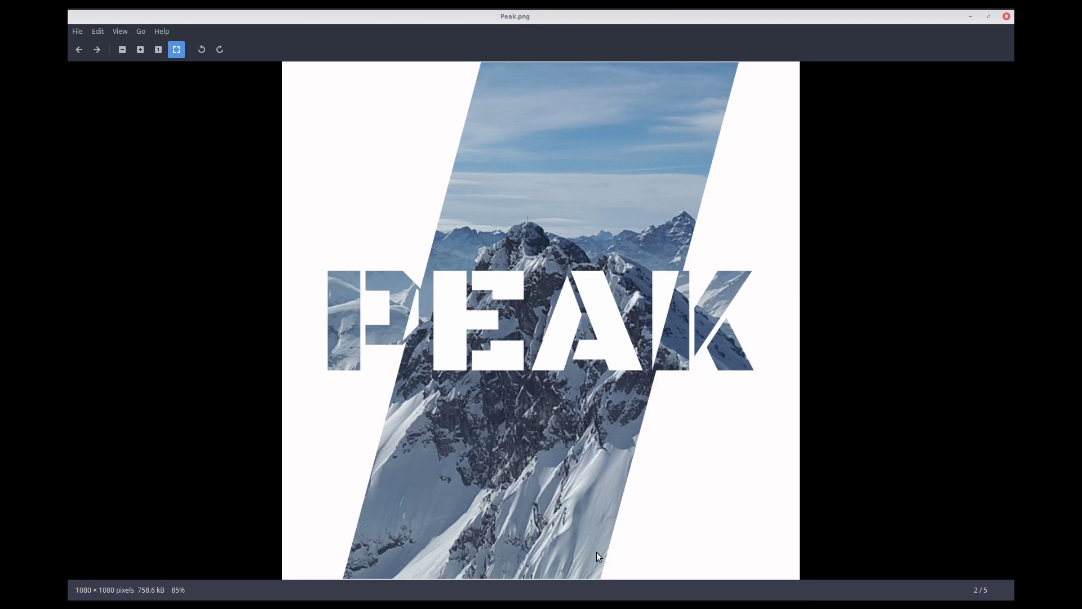
Step: Minimize the Peak.png preview and return to Inkscape's square page
{"action": "left_click", "coordinate": [970, 17]}
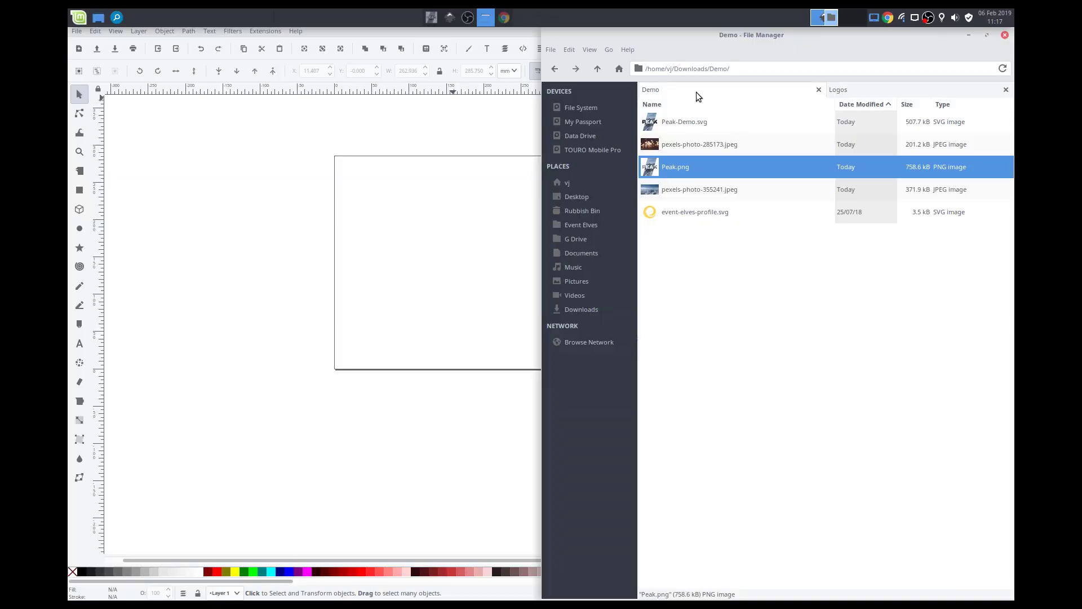
{"action": "left_click", "coordinate": [512, 134]}
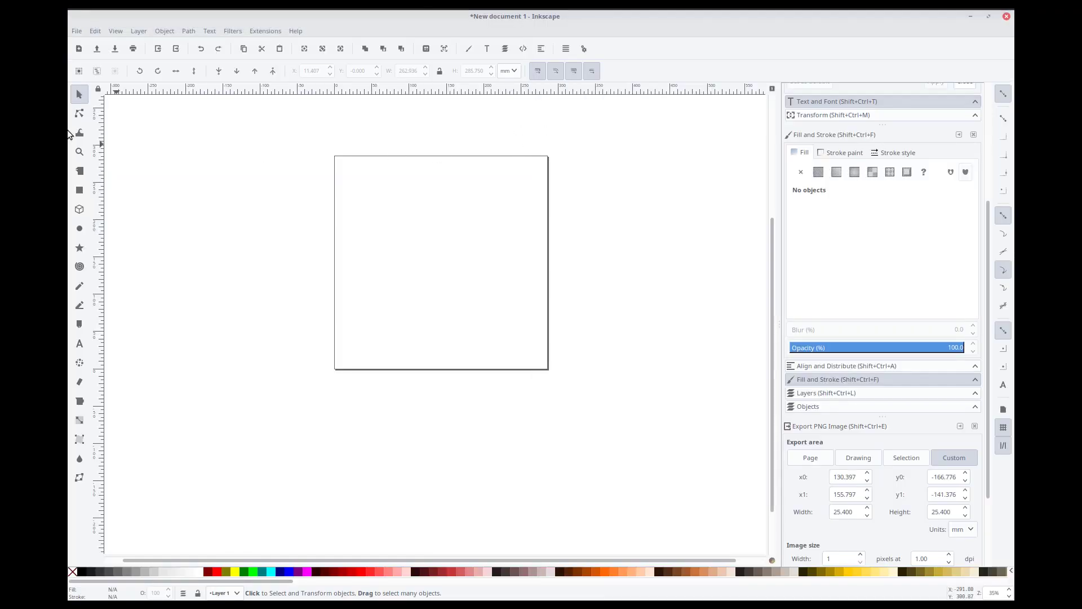
Step: Import the mountain photo pexels-photo-355241.jpeg with the default import options
{"action": "left_click", "coordinate": [75, 31]}
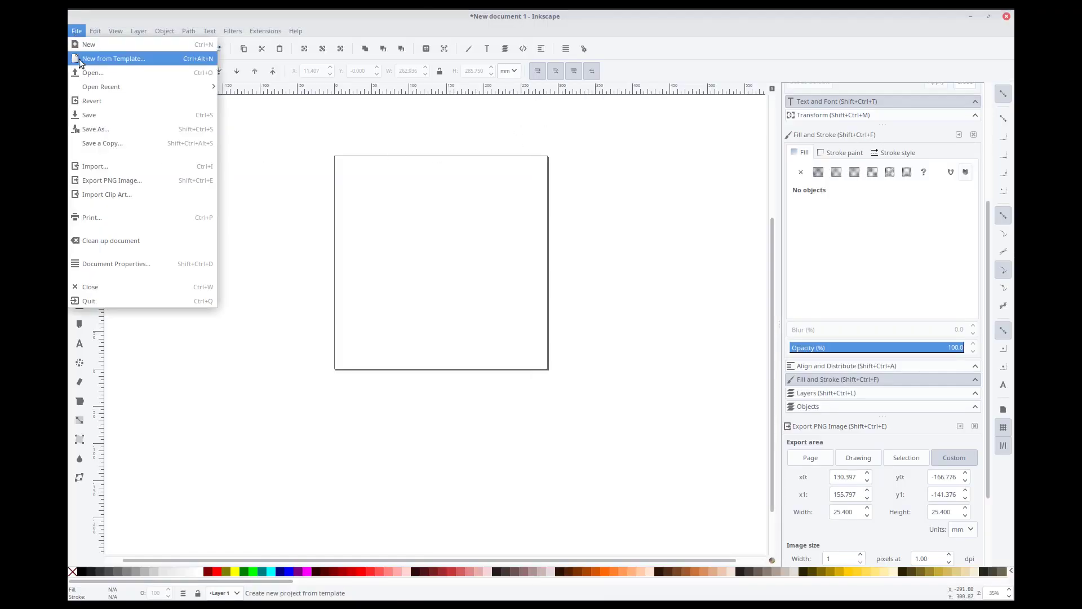
{"action": "left_click", "coordinate": [126, 171]}
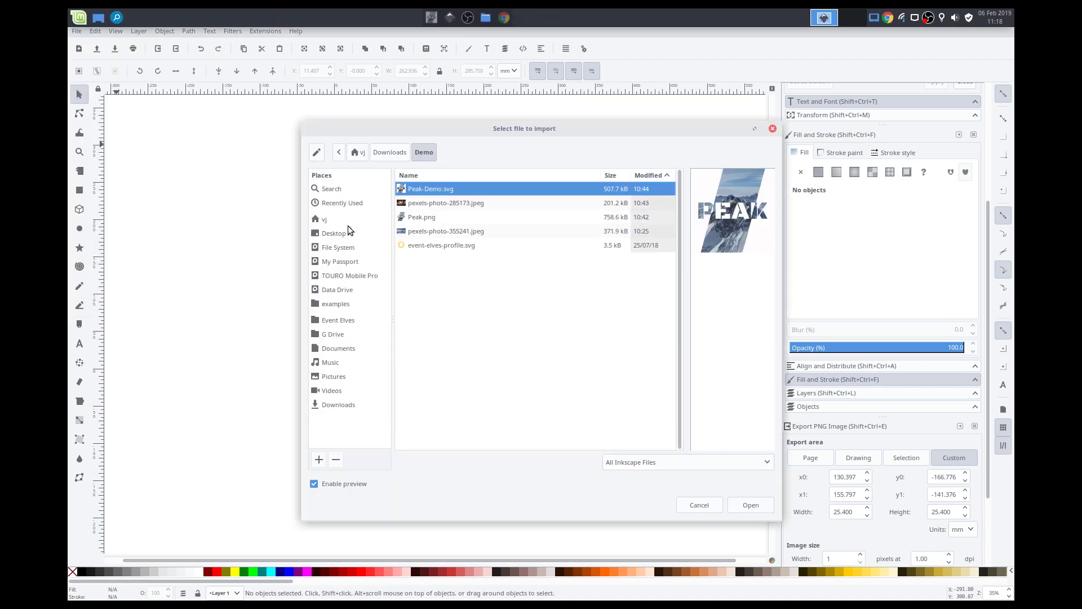
{"action": "left_click", "coordinate": [434, 234]}
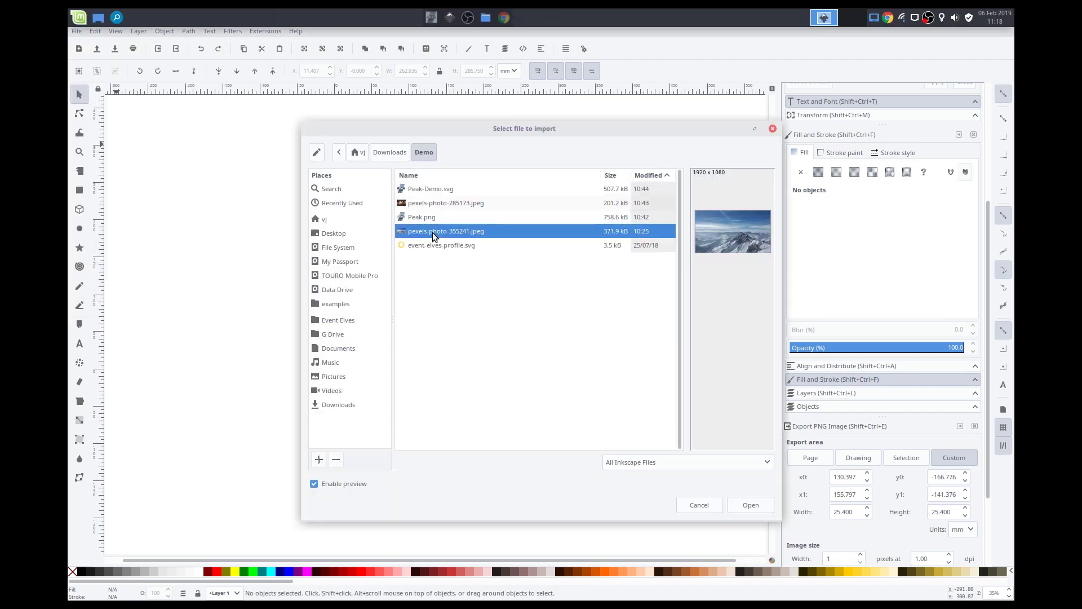
{"action": "left_click", "coordinate": [745, 504]}
{"action": "left_click", "coordinate": [607, 365]}
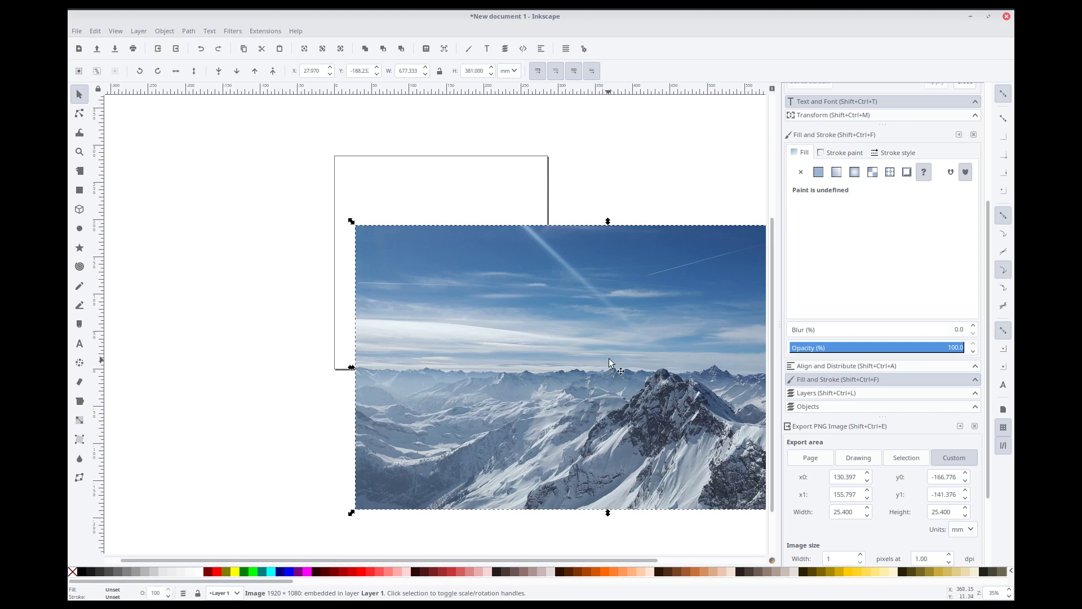
Step: Move the imported mountain photo down and left beside the square page
{"action": "scroll", "coordinate": [621, 335], "scroll_direction": "down", "scroll_amount": 2, "text": "ctrl"}
{"action": "left_click_drag", "start_coordinate": [621, 335], "coordinate": [328, 432]}
{"action": "left_click", "coordinate": [621, 372]}
{"action": "left_click_drag", "start_coordinate": [621, 372], "coordinate": [339, 444]}
{"action": "left_click", "coordinate": [514, 423]}
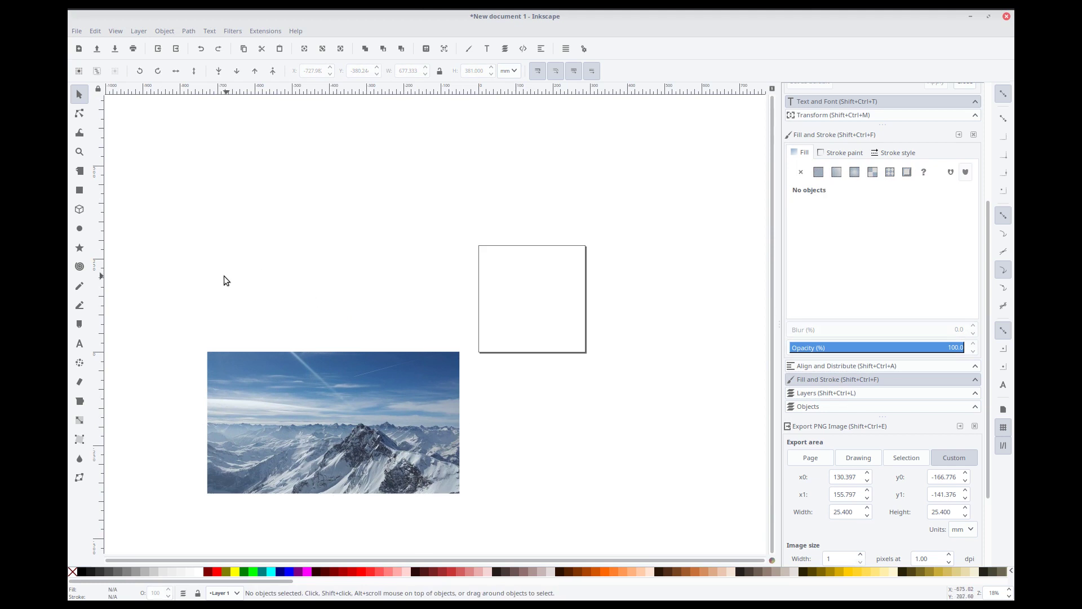
Step: Add a new text object reading PEAK below the square page
{"action": "left_click", "coordinate": [79, 344]}
{"action": "left_click", "coordinate": [558, 395]}
{"action": "type", "text": "Text"}
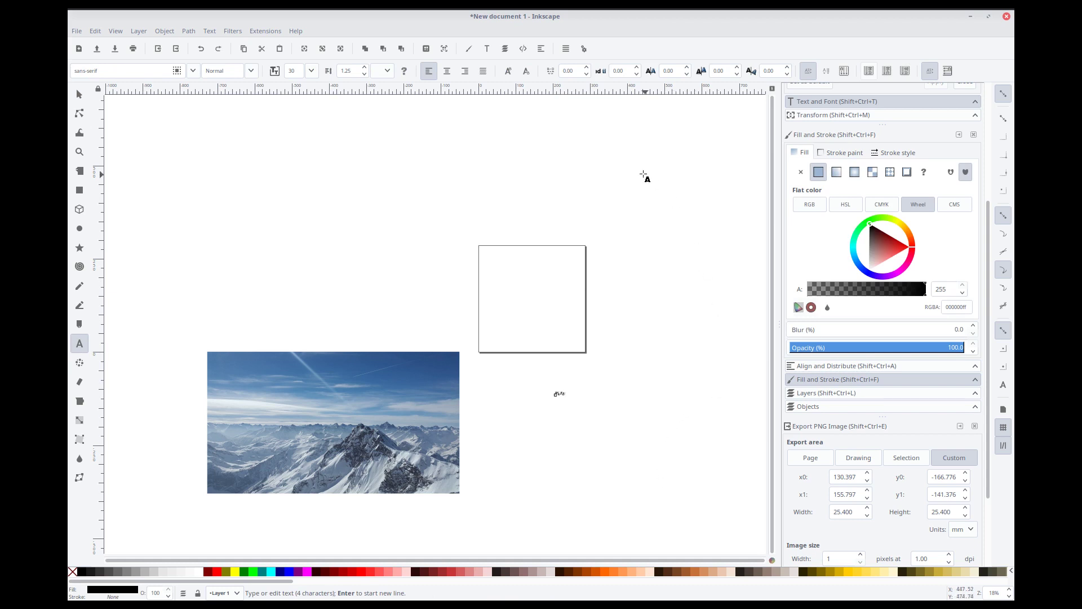
Step: Set the PEAK text in the Black Ops One font at 30 pt
{"action": "left_click", "coordinate": [487, 49]}
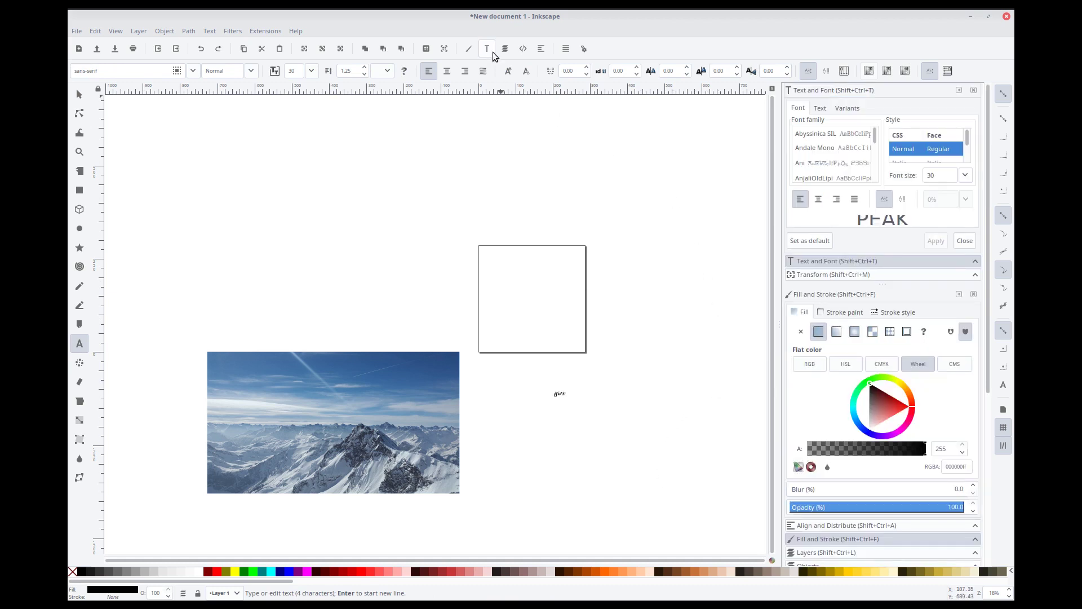
{"action": "left_click", "coordinate": [821, 155]}
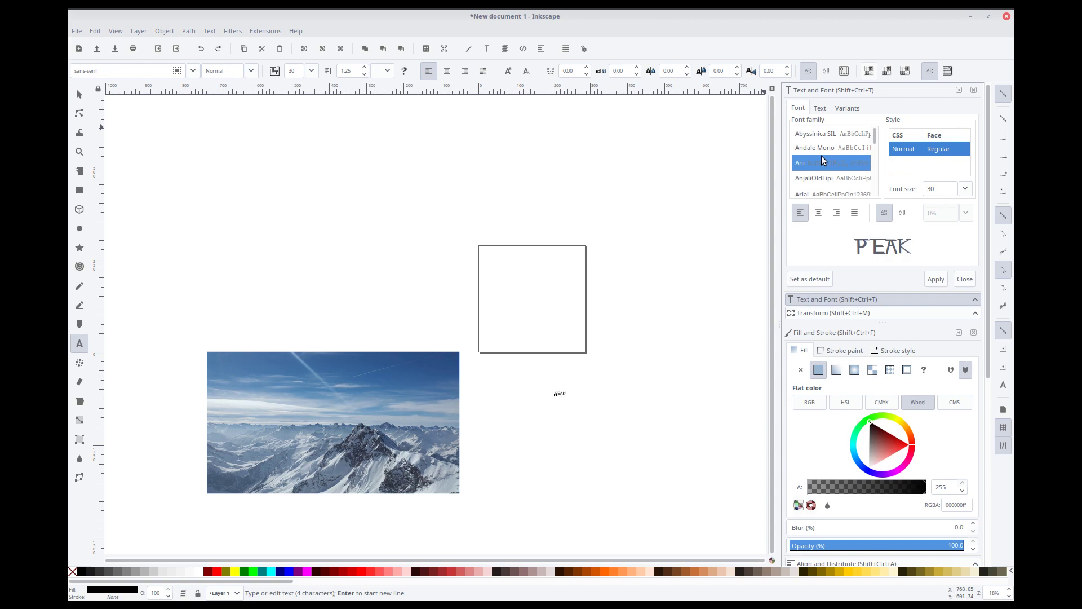
{"action": "type", "text": "black"}
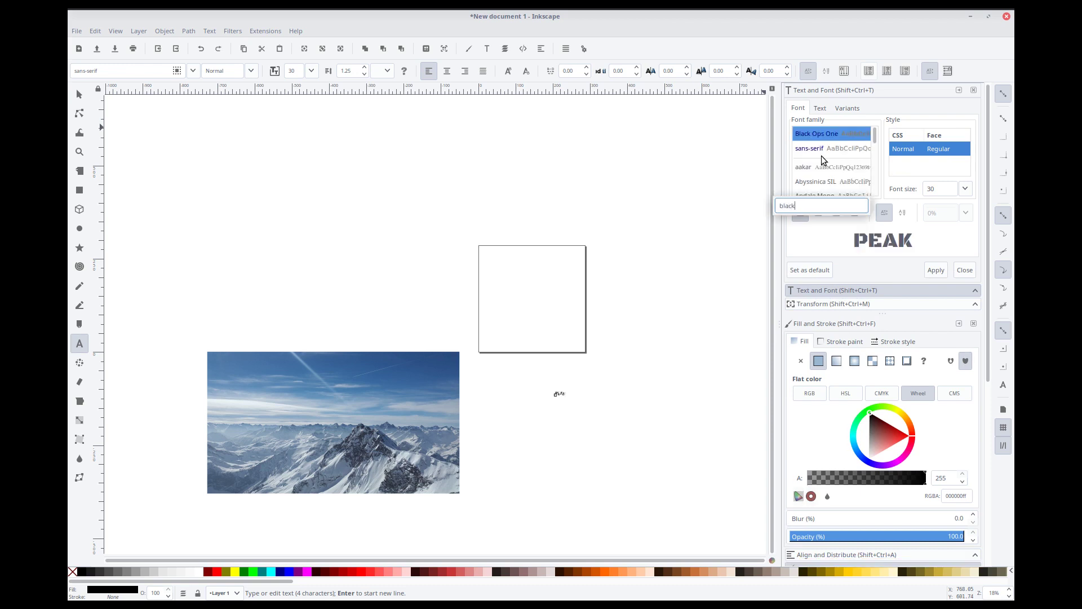
{"action": "left_click", "coordinate": [837, 138]}
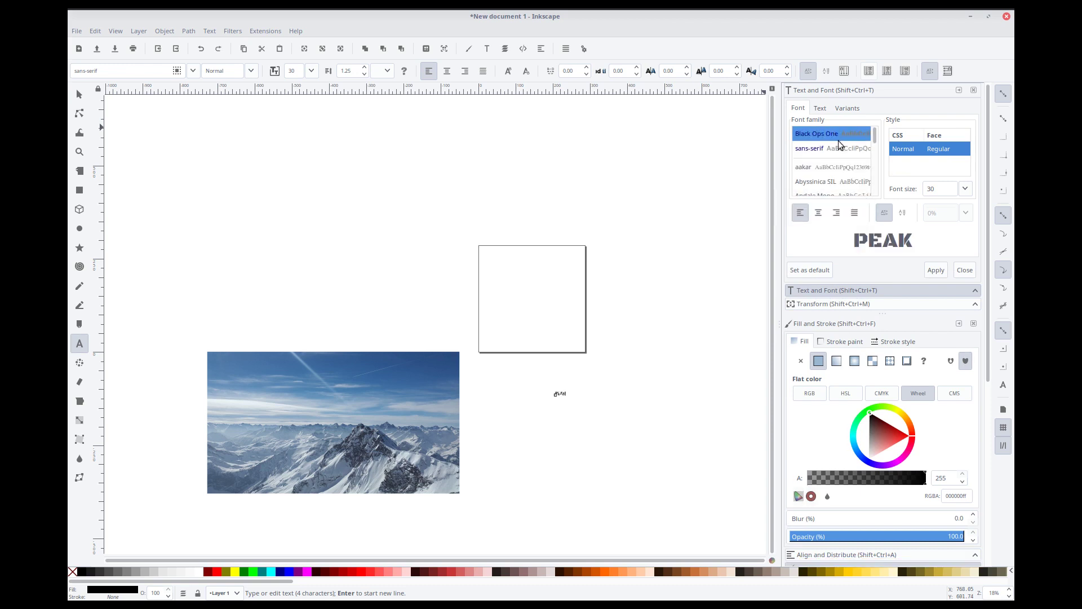
{"action": "left_click", "coordinate": [938, 273]}
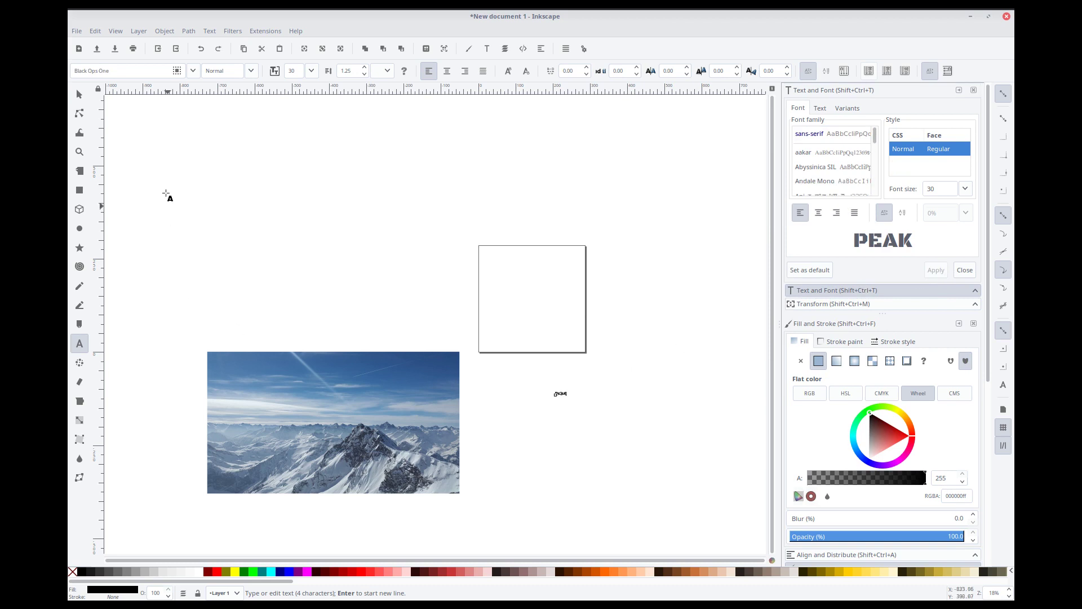
{"action": "left_click", "coordinate": [79, 94]}
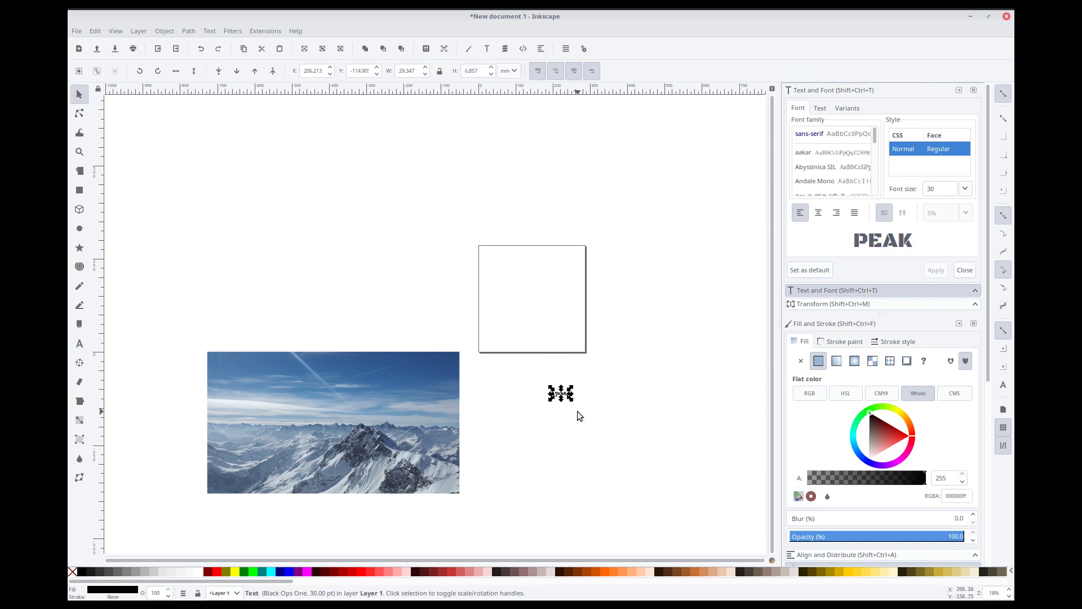
Step: Enlarge the PEAK text about fivefold and move it onto the white square page
{"action": "scroll", "coordinate": [577, 411], "scroll_direction": "up", "scroll_amount": 3}
{"action": "scroll", "coordinate": [578, 412], "scroll_direction": "up", "scroll_amount": 1}
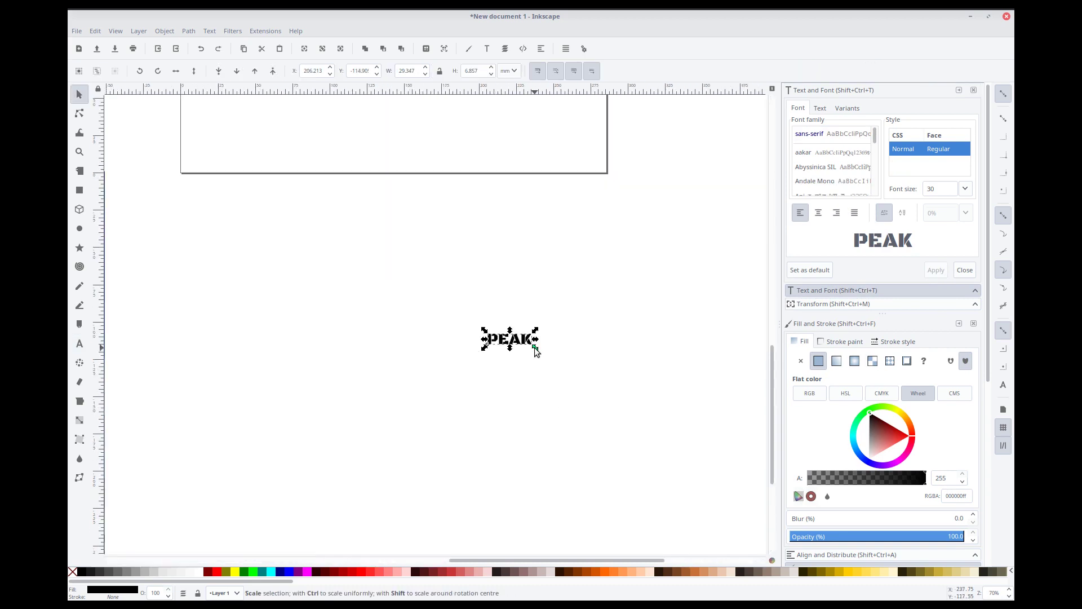
{"action": "left_click_drag", "start_coordinate": [534, 347], "coordinate": [745, 486]}
{"action": "scroll", "coordinate": [547, 338], "scroll_direction": "down", "scroll_amount": 2}
{"action": "scroll", "coordinate": [547, 339], "scroll_direction": "down", "scroll_amount": 1}
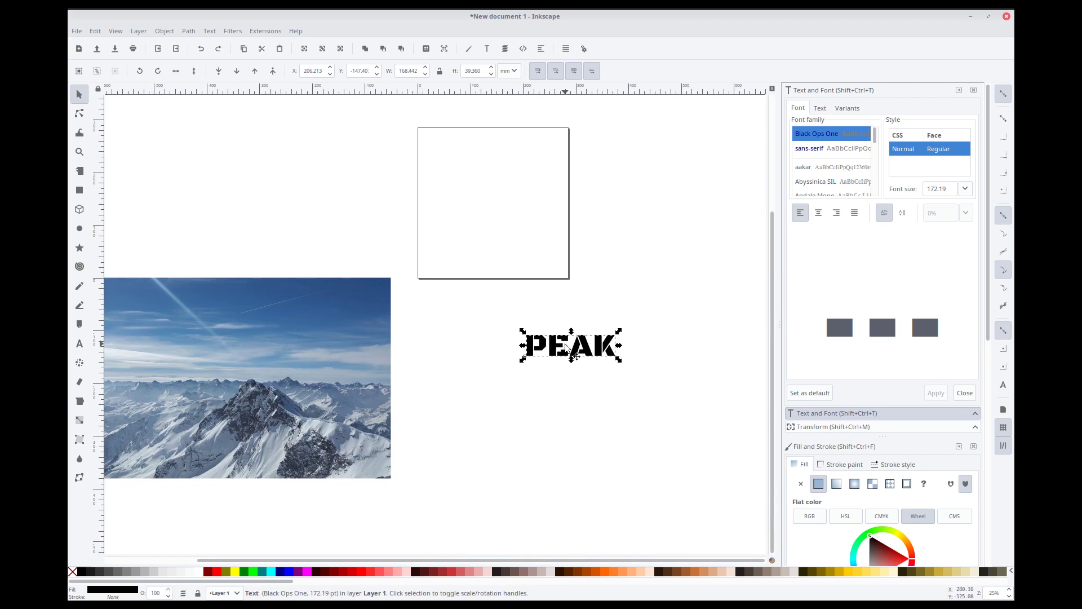
{"action": "left_click_drag", "start_coordinate": [562, 346], "coordinate": [556, 223]}
{"action": "left_click", "coordinate": [665, 240]}
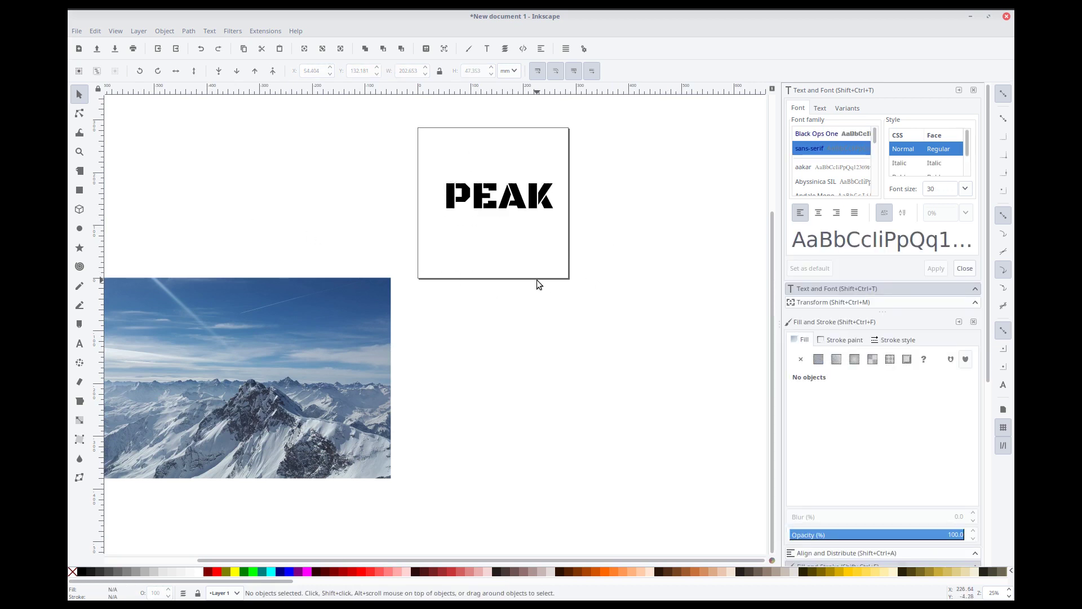
{"action": "left_click", "coordinate": [76, 192]}
Step: Draw a rectangle below the page and fill it reddish-brown
{"action": "left_click_drag", "start_coordinate": [485, 314], "coordinate": [578, 449]}
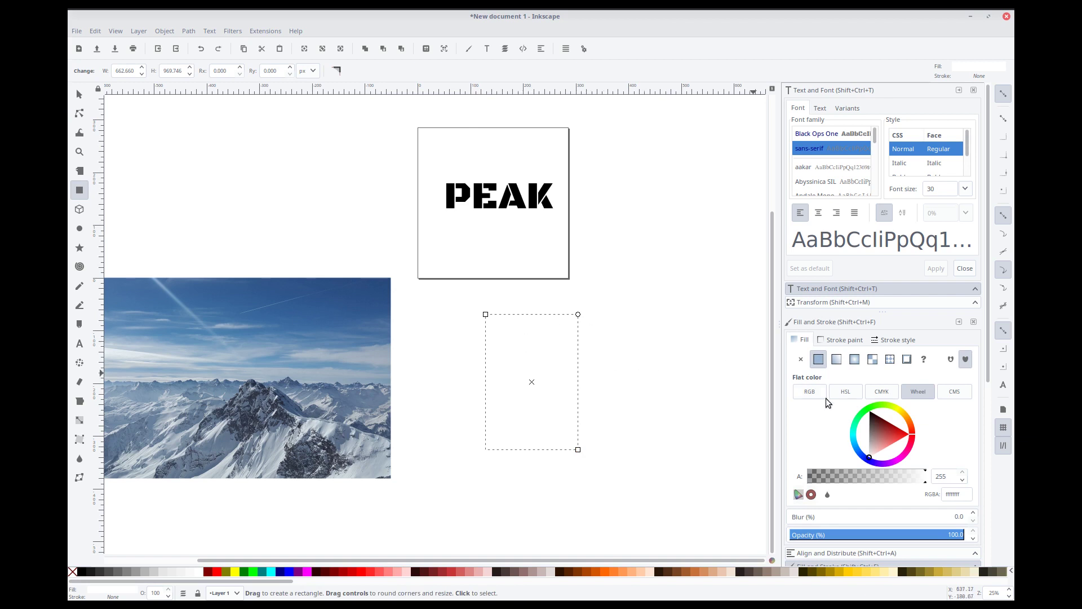
{"action": "left_click", "coordinate": [880, 436]}
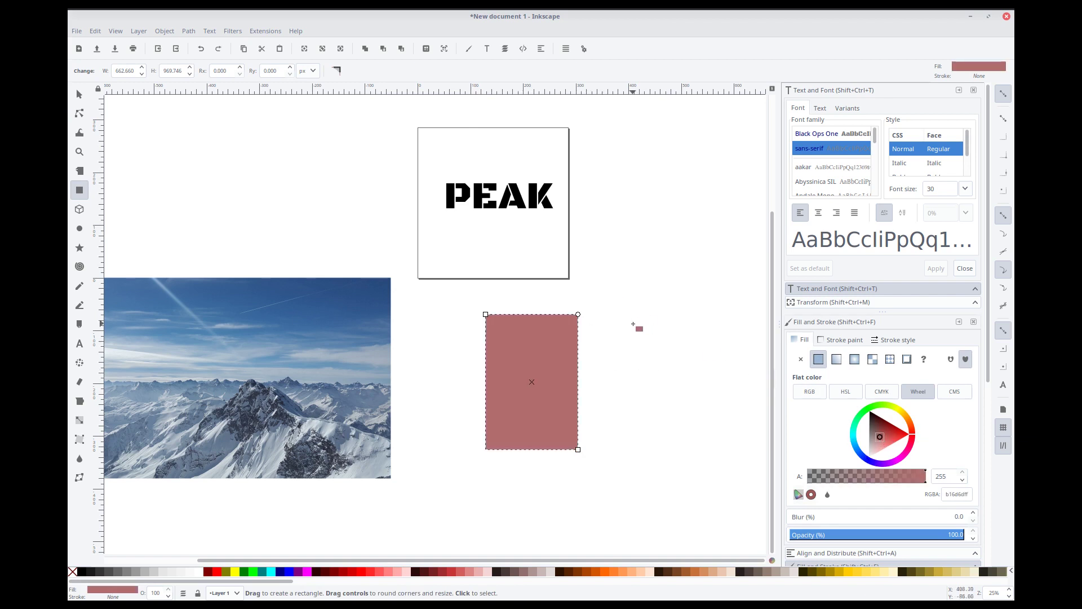
{"action": "left_click", "coordinate": [79, 95]}
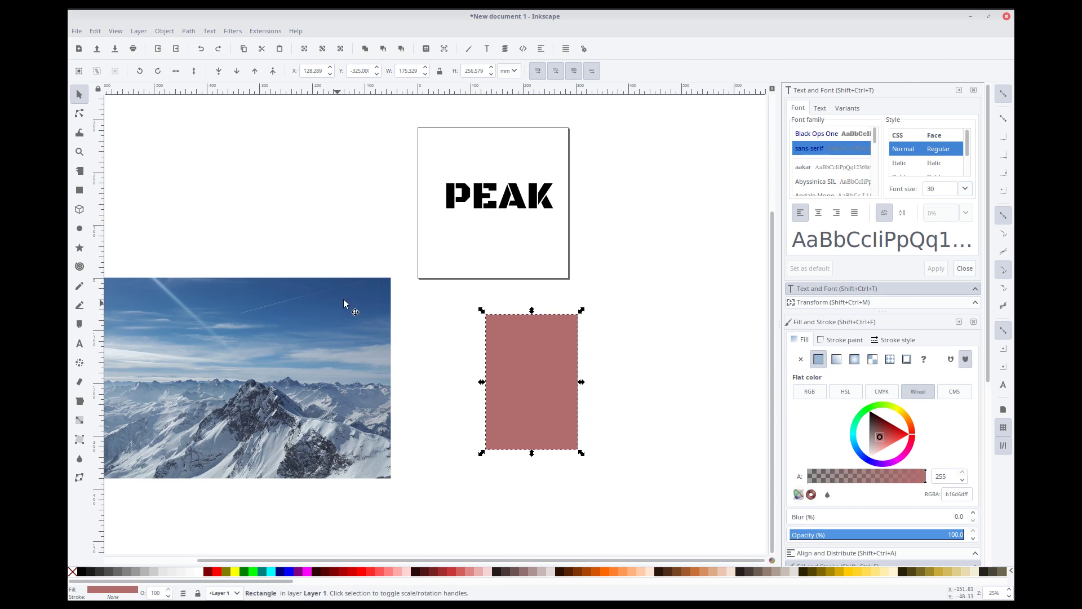
Step: Size the rectangle to exactly 540 px wide and 1080 px tall
{"action": "left_click", "coordinate": [508, 74]}
{"action": "left_click", "coordinate": [505, 47]}
{"action": "left_click", "coordinate": [514, 72]}
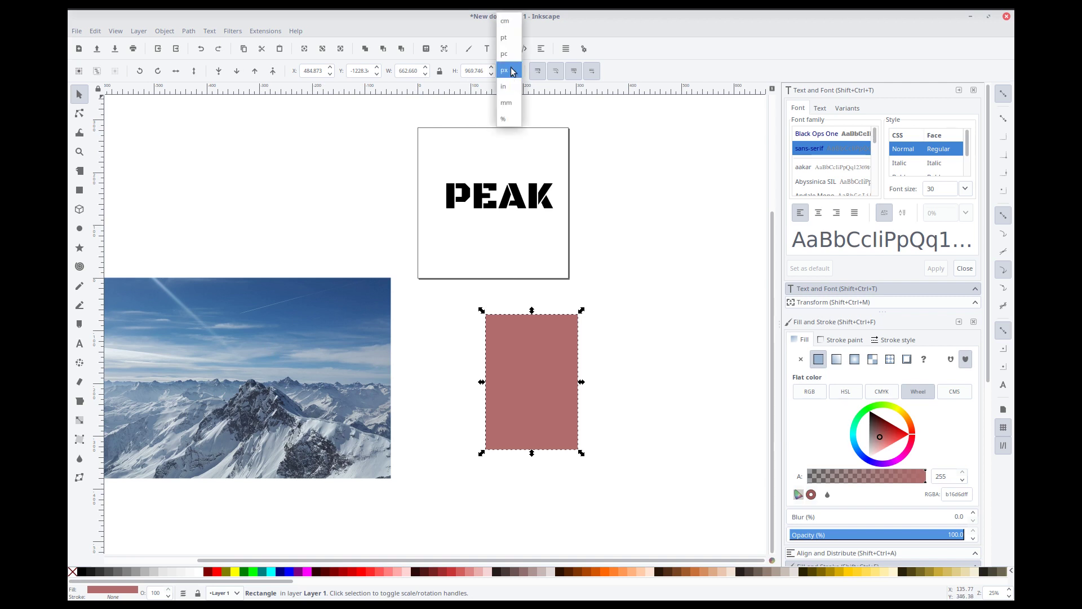
{"action": "left_click", "coordinate": [515, 71]}
{"action": "double_click", "coordinate": [410, 72]}
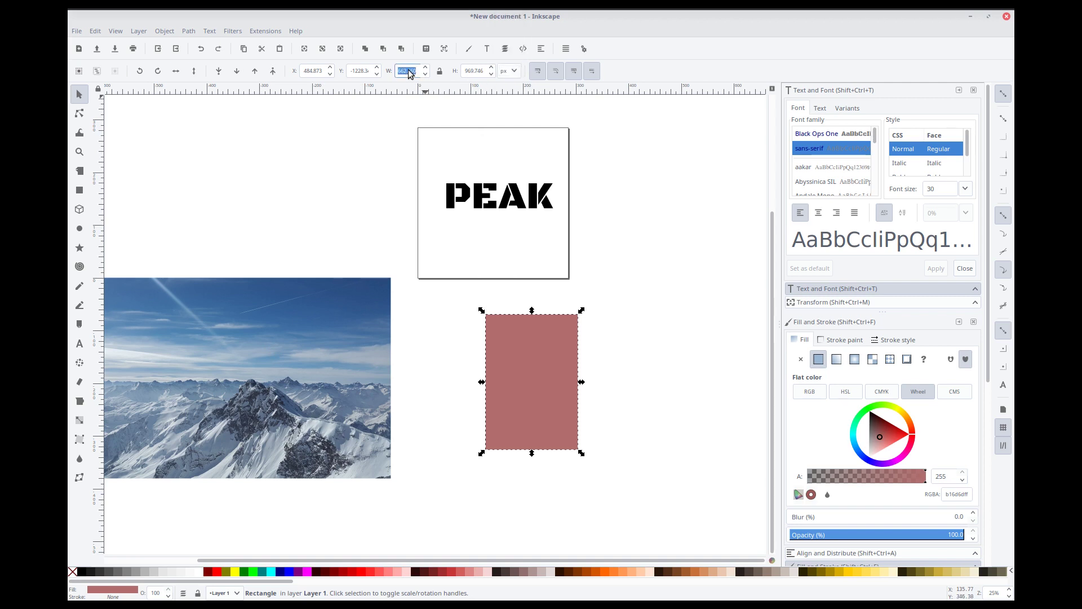
{"action": "type", "text": "540"}
{"action": "key", "text": "Tab"}
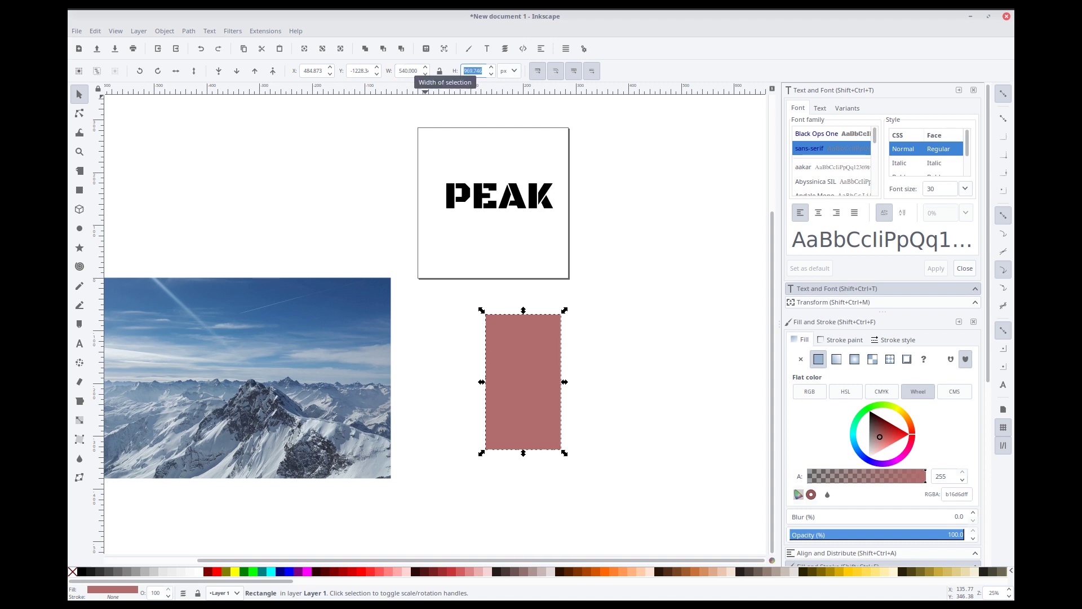
{"action": "type", "text": "1080"}
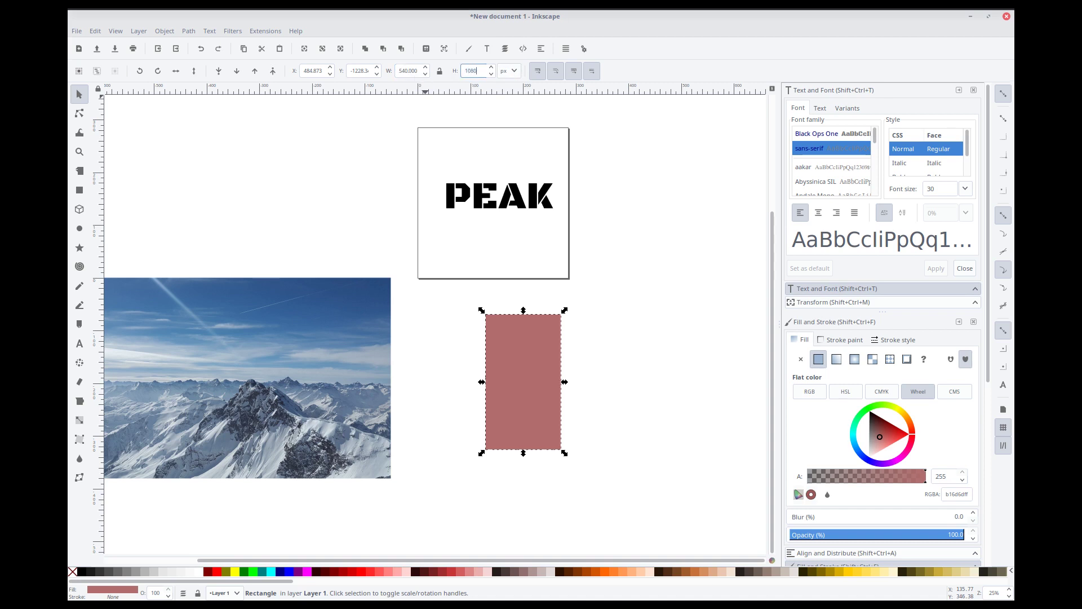
{"action": "key", "text": "Return"}
{"action": "left_click", "coordinate": [597, 362]}
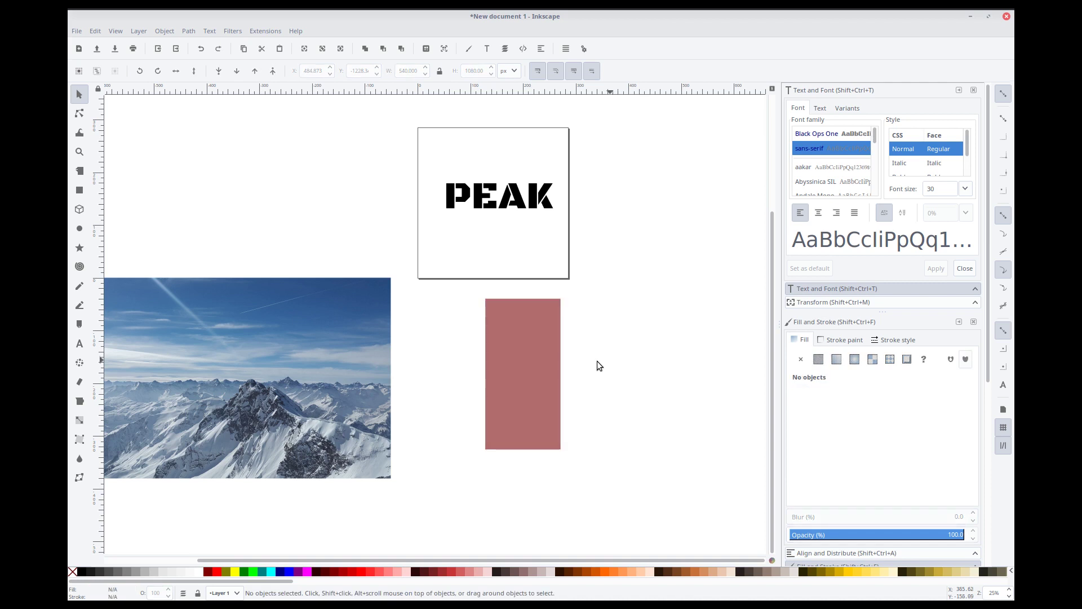
Step: Skew the reddish-brown rectangle 15° into a slanted parallelogram band
{"action": "left_click", "coordinate": [508, 374]}
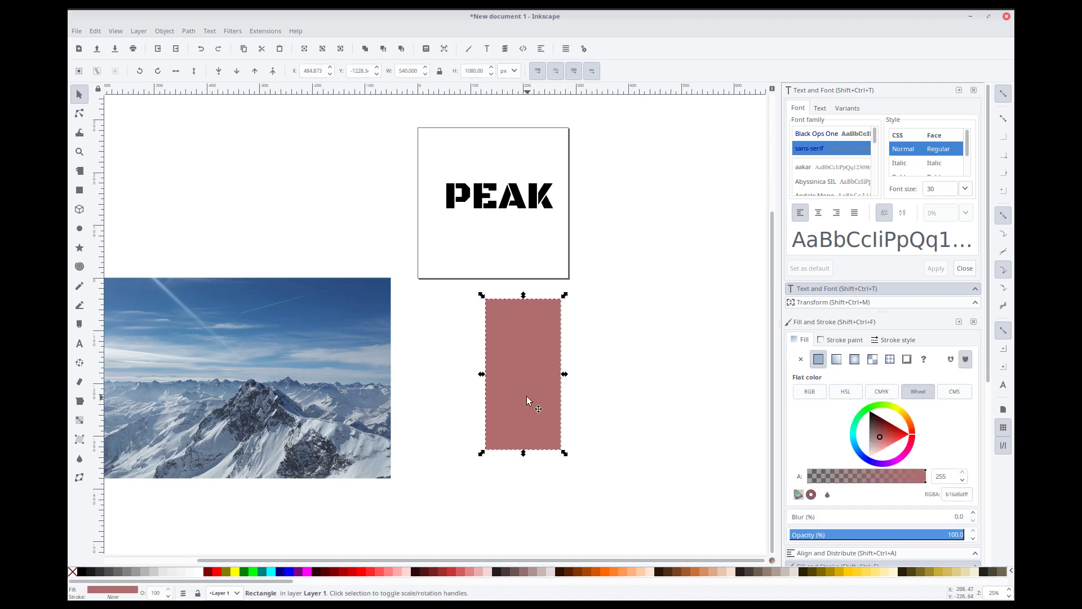
{"action": "left_click", "coordinate": [524, 371]}
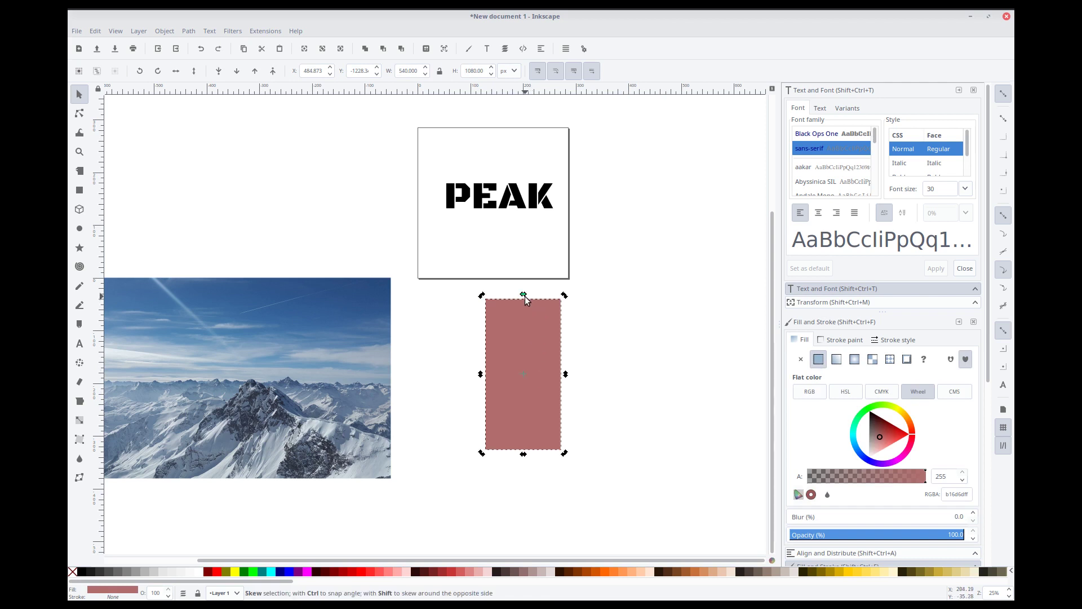
{"action": "key", "text": "ctrl"}
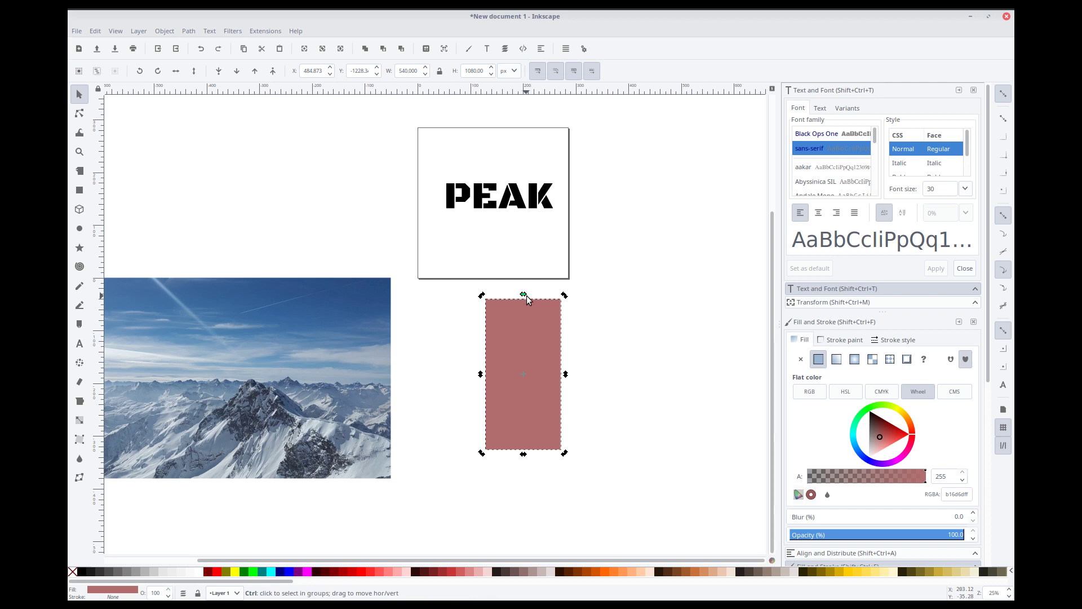
{"action": "mouse_move", "coordinate": [526, 295]}
{"action": "left_mouse_down"}
{"action": "mouse_move", "coordinate": [592, 301]}
{"action": "mouse_move", "coordinate": [529, 302]}
{"action": "mouse_move", "coordinate": [537, 304]}
{"action": "left_mouse_up"}
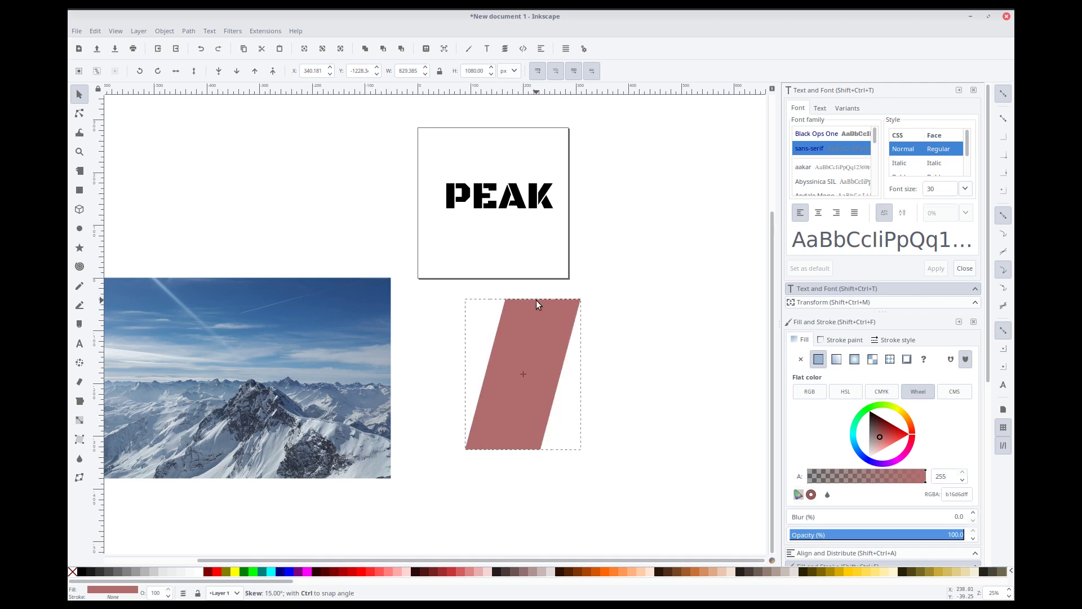
{"action": "left_click_drag", "start_coordinate": [536, 301], "coordinate": [536, 300]}
{"action": "left_click", "coordinate": [642, 316]}
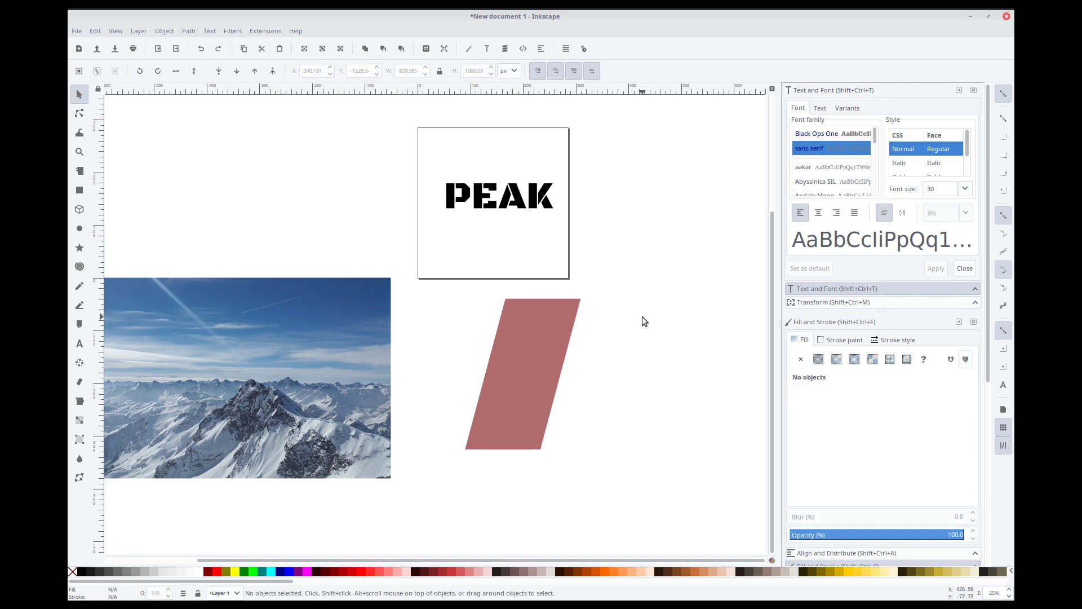
{"action": "left_click", "coordinate": [524, 364]}
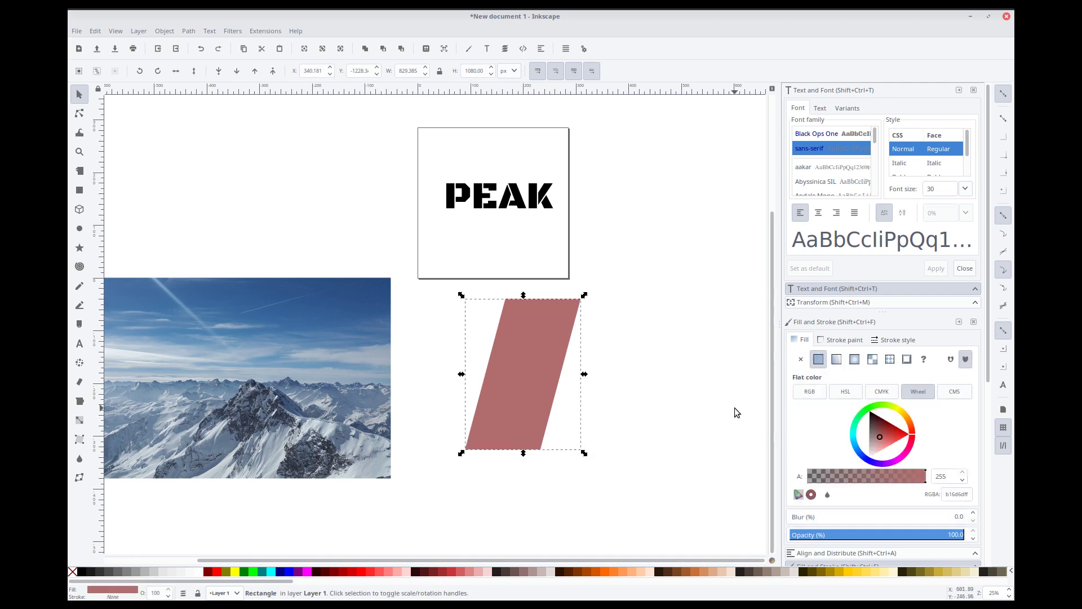
Step: Centre the band on the page horizontally and vertically, and lower it behind PEAK
{"action": "left_click", "coordinate": [540, 51]}
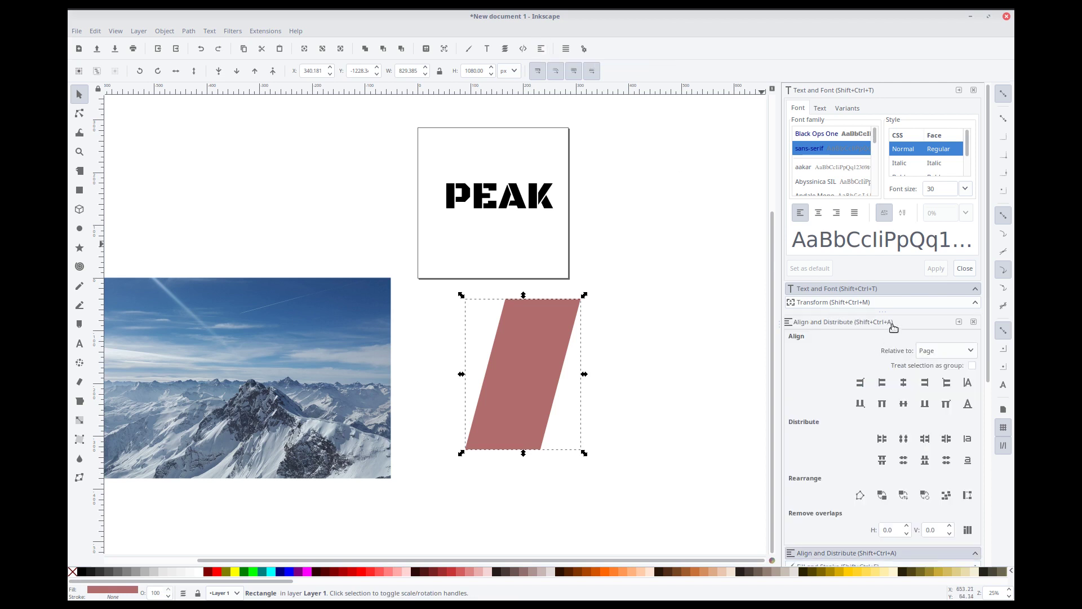
{"action": "left_click", "coordinate": [905, 385]}
{"action": "left_click", "coordinate": [904, 404]}
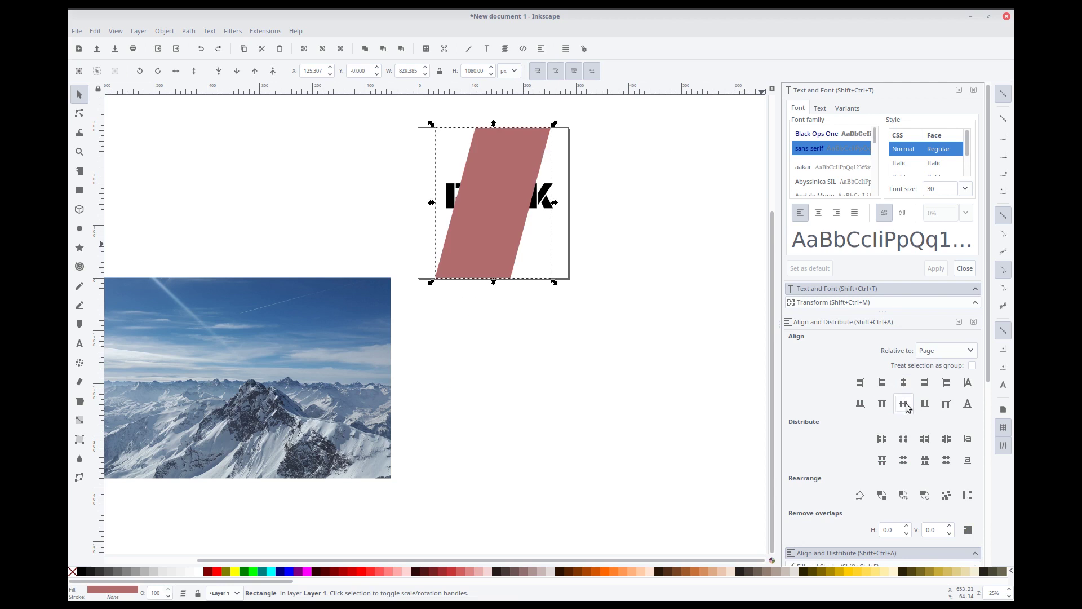
{"action": "left_click", "coordinate": [168, 33]}
{"action": "left_click", "coordinate": [215, 282]}
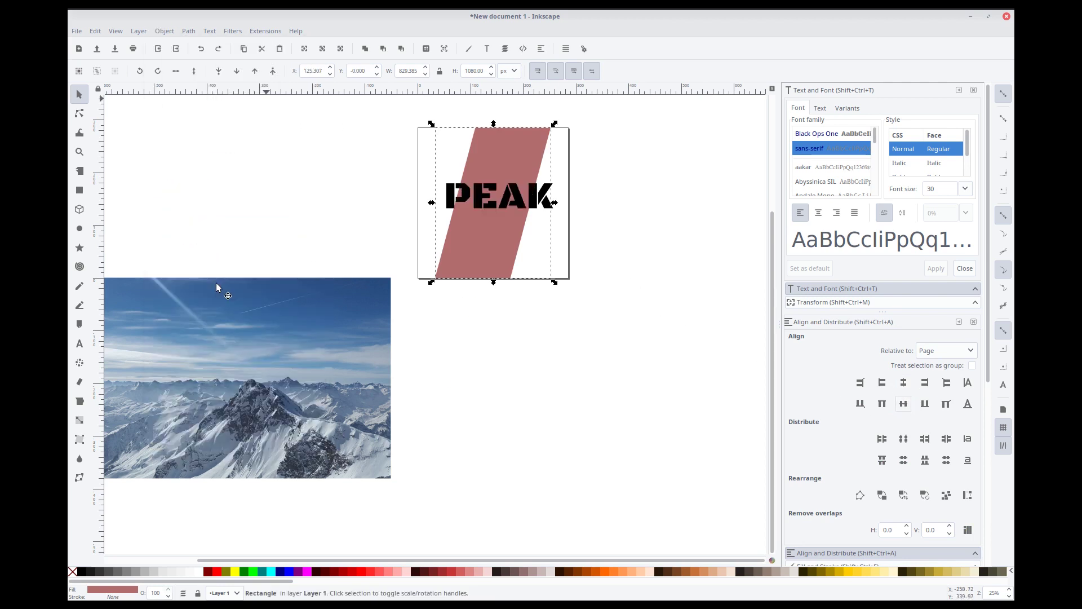
{"action": "left_click", "coordinate": [661, 243]}
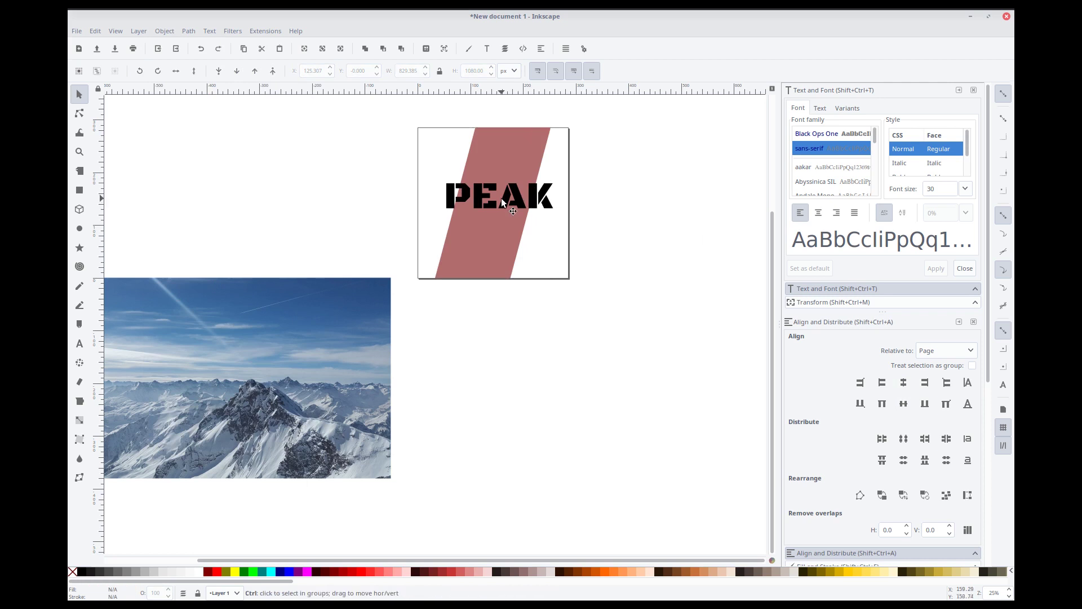
Step: Enlarge PEAK slightly and centre it horizontally and vertically on the page
{"action": "scroll", "coordinate": [502, 198], "scroll_direction": "up", "scroll_amount": 2, "text": "ctrl"}
{"action": "scroll", "coordinate": [516, 194], "scroll_direction": "up", "scroll_amount": 3}
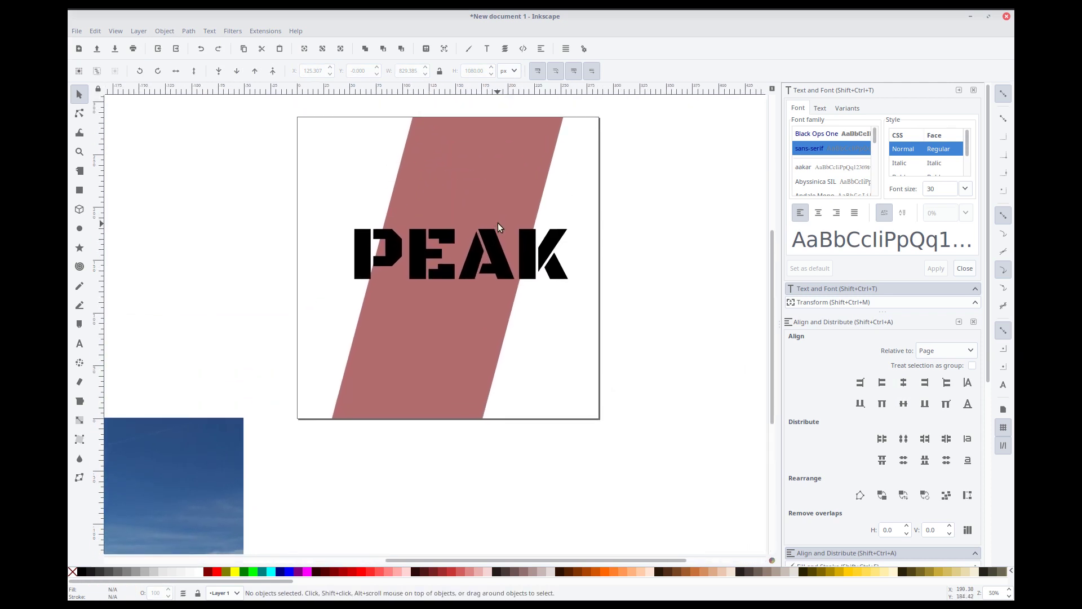
{"action": "left_click", "coordinate": [528, 266]}
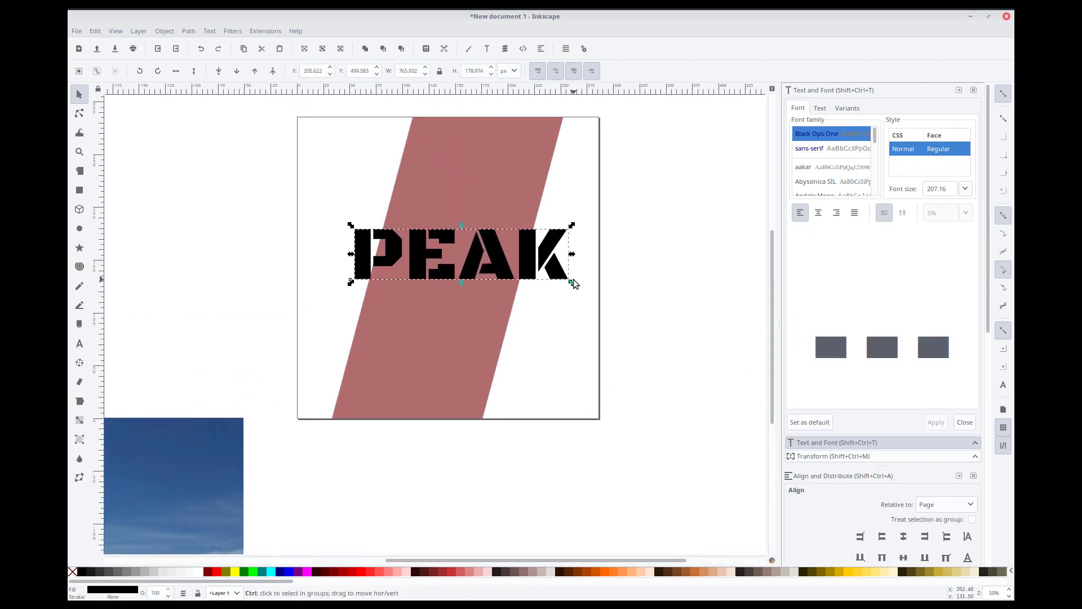
{"action": "left_click_drag", "start_coordinate": [573, 283], "coordinate": [530, 275]}
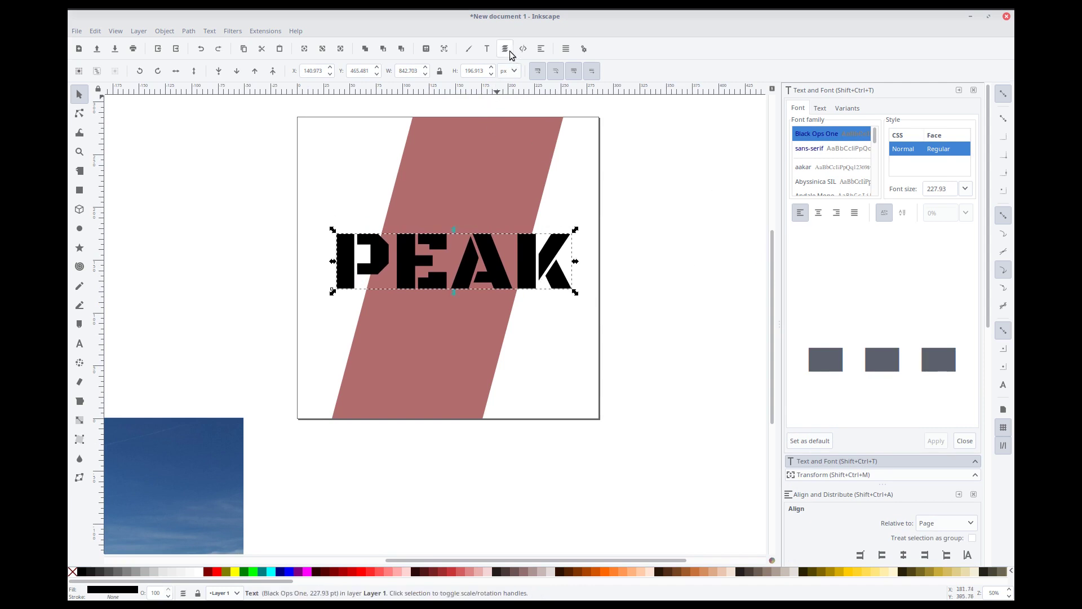
{"action": "left_click", "coordinate": [540, 50]}
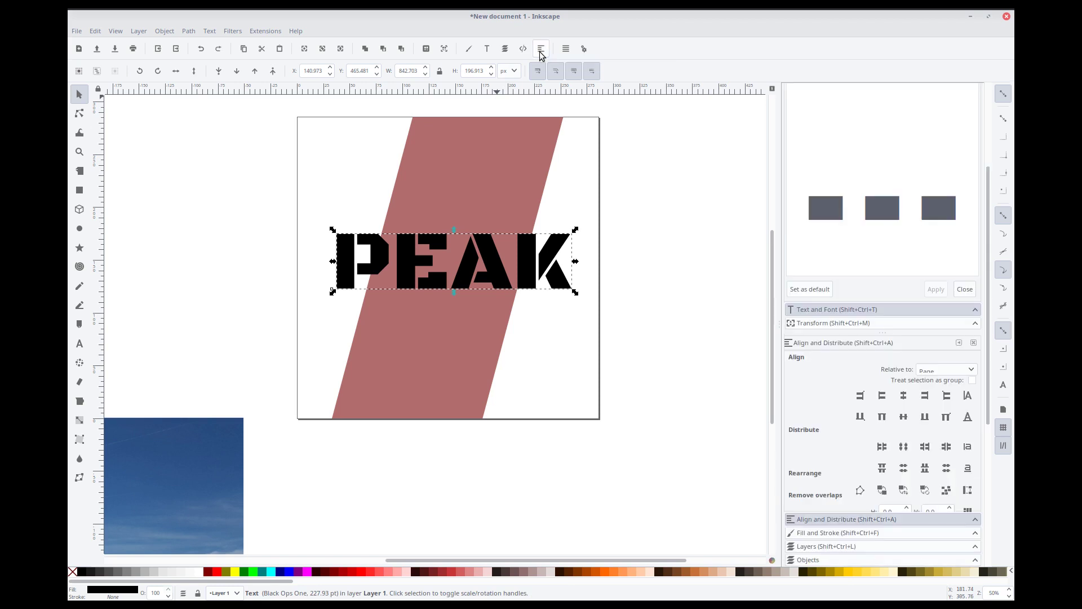
{"action": "left_click", "coordinate": [903, 401]}
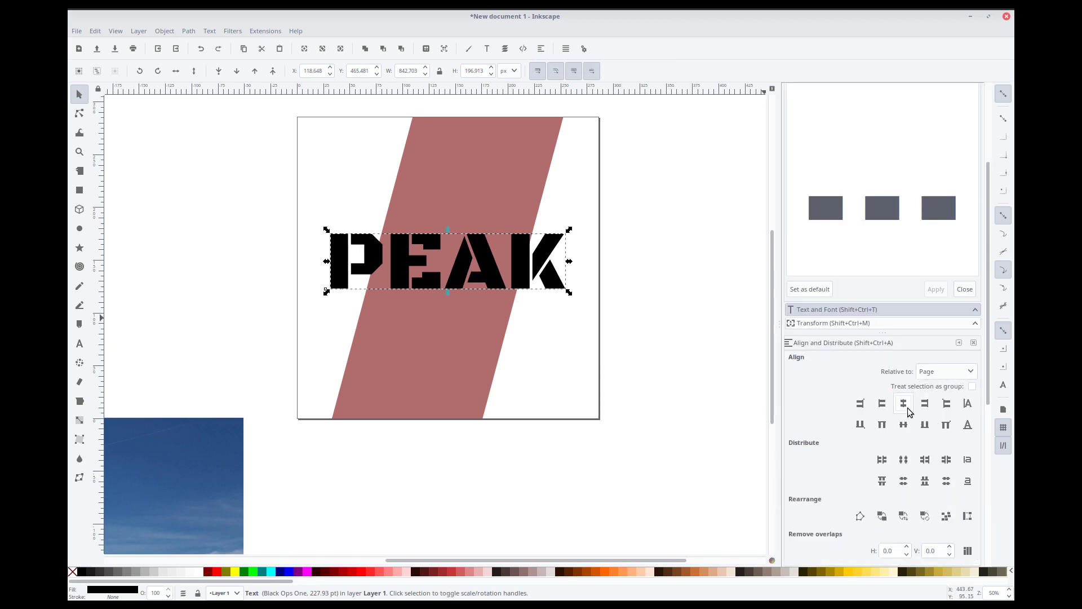
{"action": "left_click", "coordinate": [904, 424]}
{"action": "left_click", "coordinate": [680, 401]}
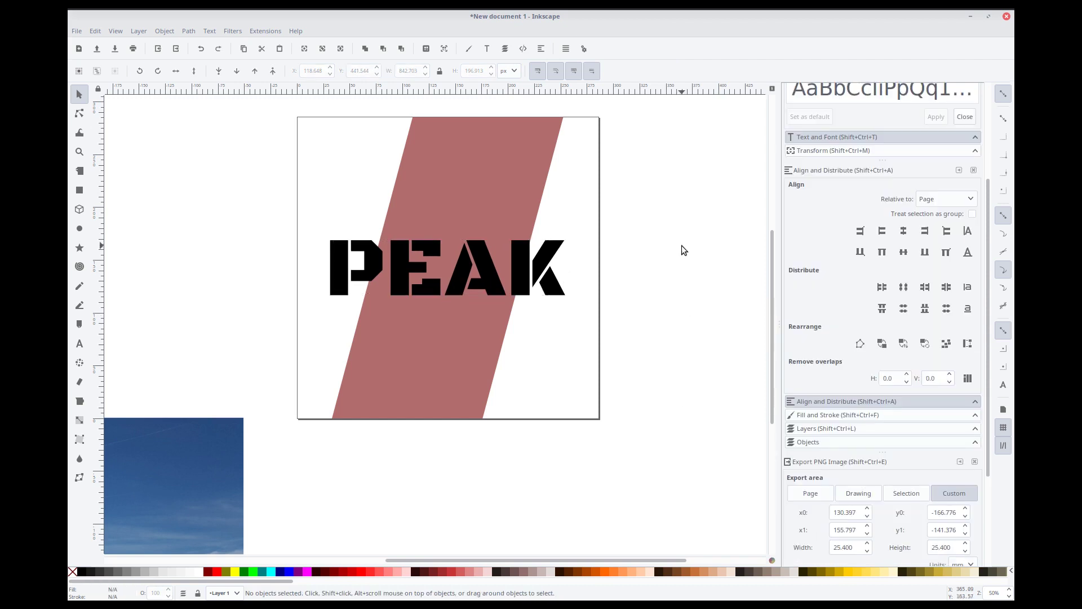
{"action": "scroll", "coordinate": [681, 247], "scroll_direction": "down", "scroll_amount": 1}
{"action": "scroll", "coordinate": [695, 258], "scroll_direction": "right", "scroll_amount": 2}
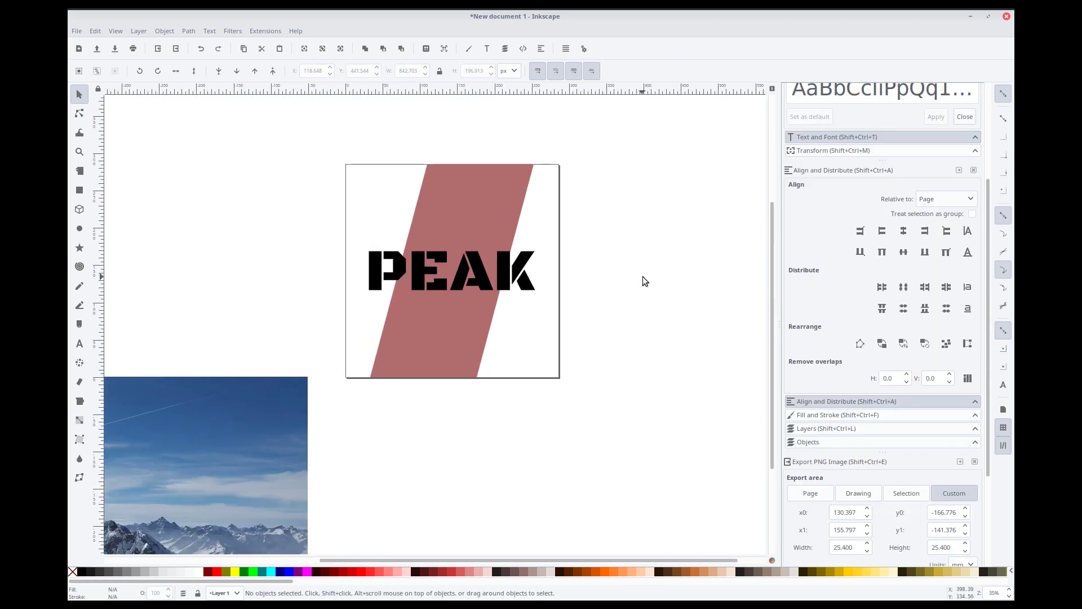
{"action": "left_click", "coordinate": [478, 272]}
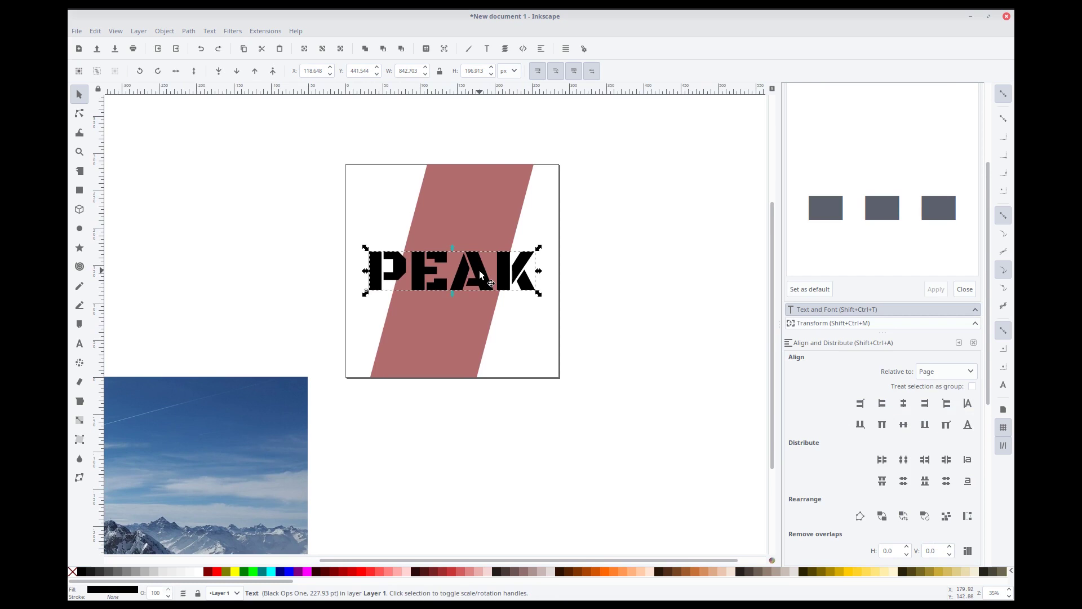
Step: Select the red band together with the PEAK text and paste a copy
{"action": "key", "text": "shift"}
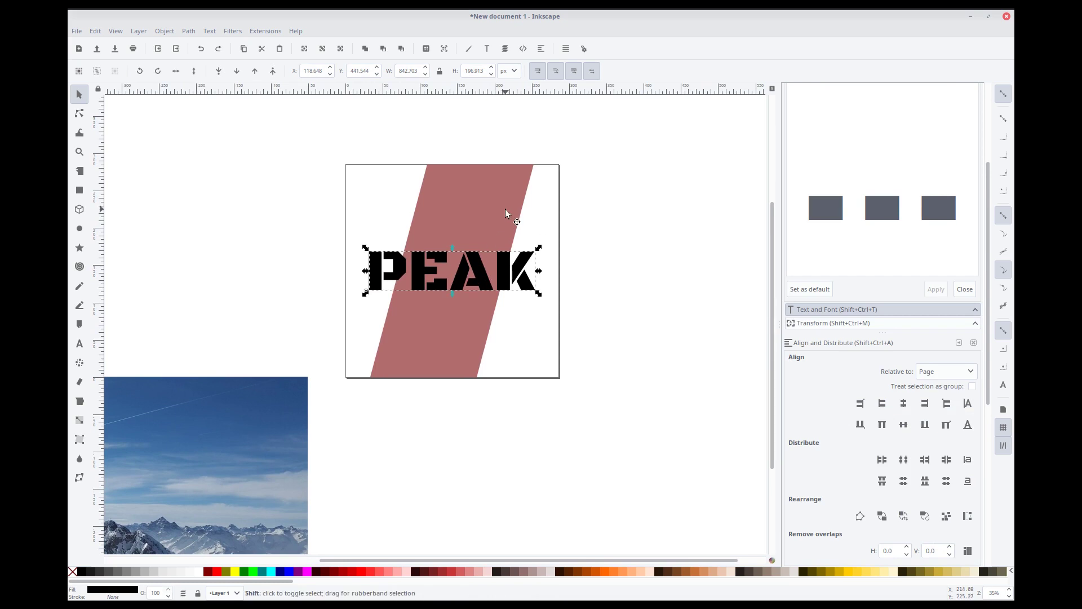
{"action": "key", "text": "shift"}
{"action": "left_click", "coordinate": [494, 221], "text": "shift"}
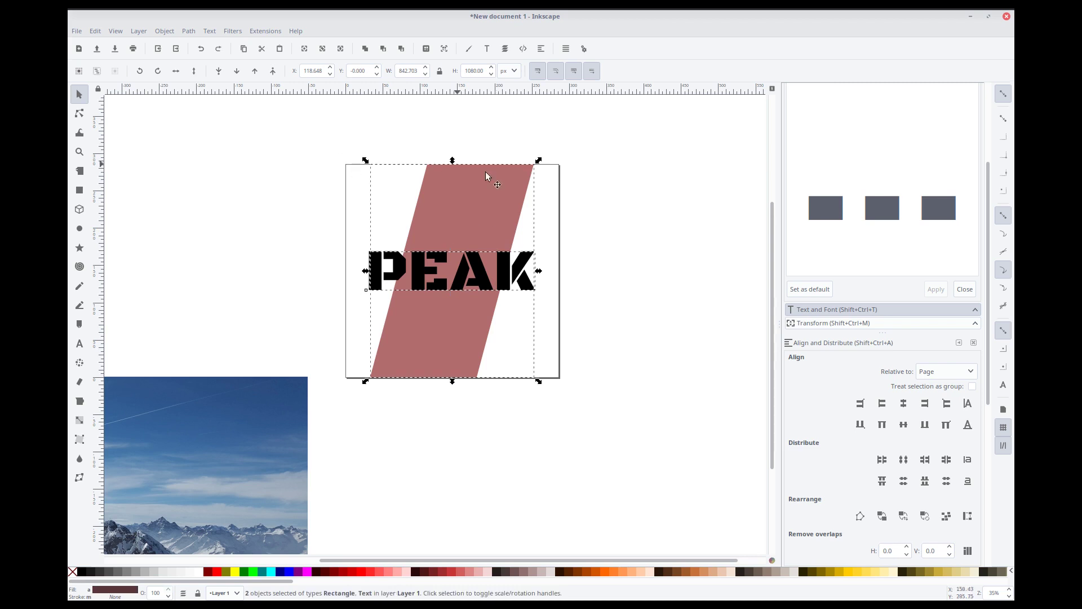
{"action": "key", "text": "ctrl+v"}
Step: Move the pasted band-and-PEAK copy off to the right of the white square
{"action": "scroll", "coordinate": [622, 386], "scroll_direction": "down", "scroll_amount": 1, "text": "ctrl"}
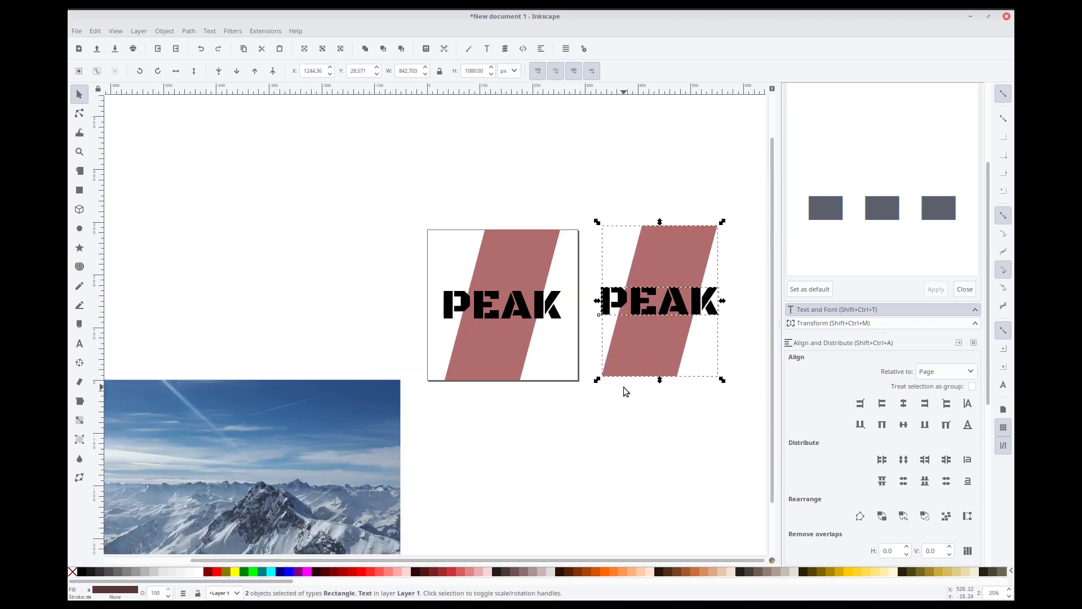
{"action": "left_click", "coordinate": [646, 425]}
{"action": "key", "text": "ctrl+shift+e"}
{"action": "left_click_drag", "start_coordinate": [670, 431], "coordinate": [482, 367]}
{"action": "left_click_drag", "start_coordinate": [632, 391], "coordinate": [407, 140]}
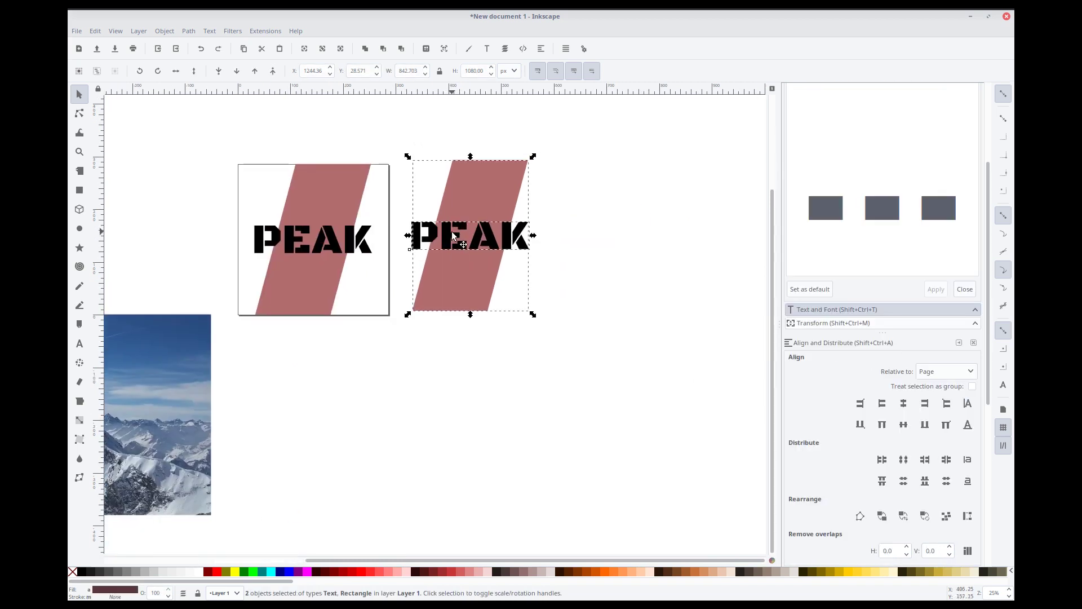
{"action": "left_click_drag", "start_coordinate": [463, 244], "coordinate": [637, 237]}
{"action": "left_click", "coordinate": [536, 277]}
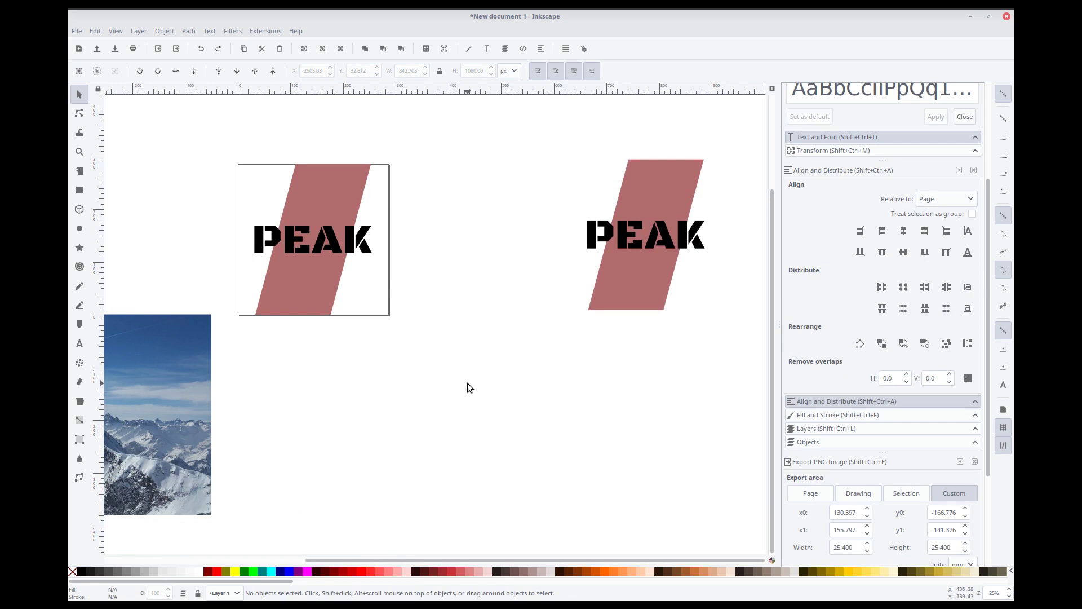
{"action": "scroll", "coordinate": [468, 383], "scroll_direction": "left", "scroll_amount": 5}
{"action": "scroll", "coordinate": [468, 384], "scroll_direction": "down", "scroll_amount": 2}
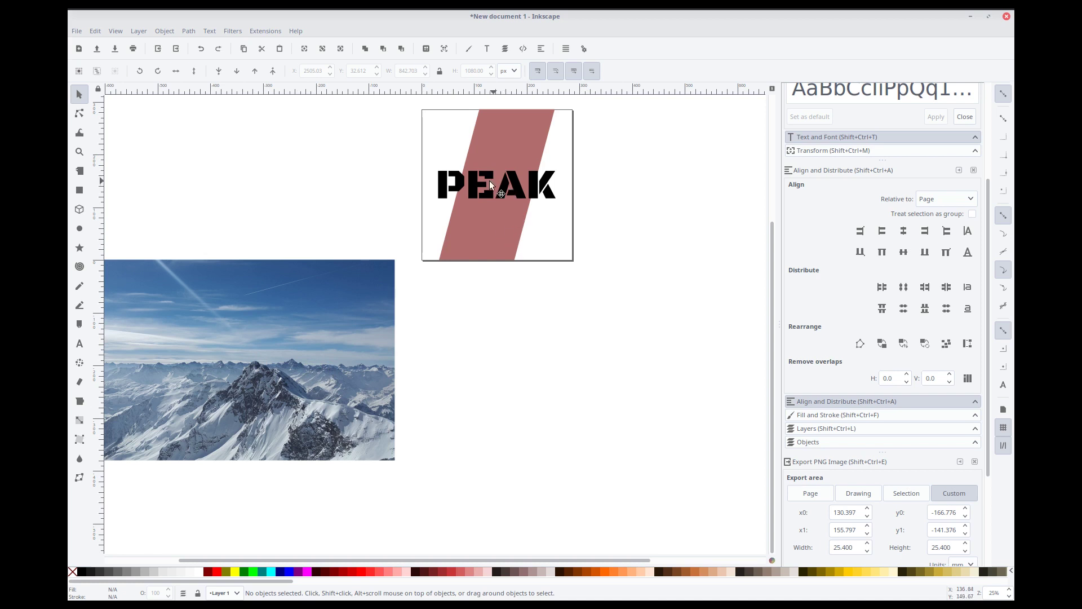
{"action": "left_click_drag", "start_coordinate": [502, 145], "coordinate": [485, 176]}
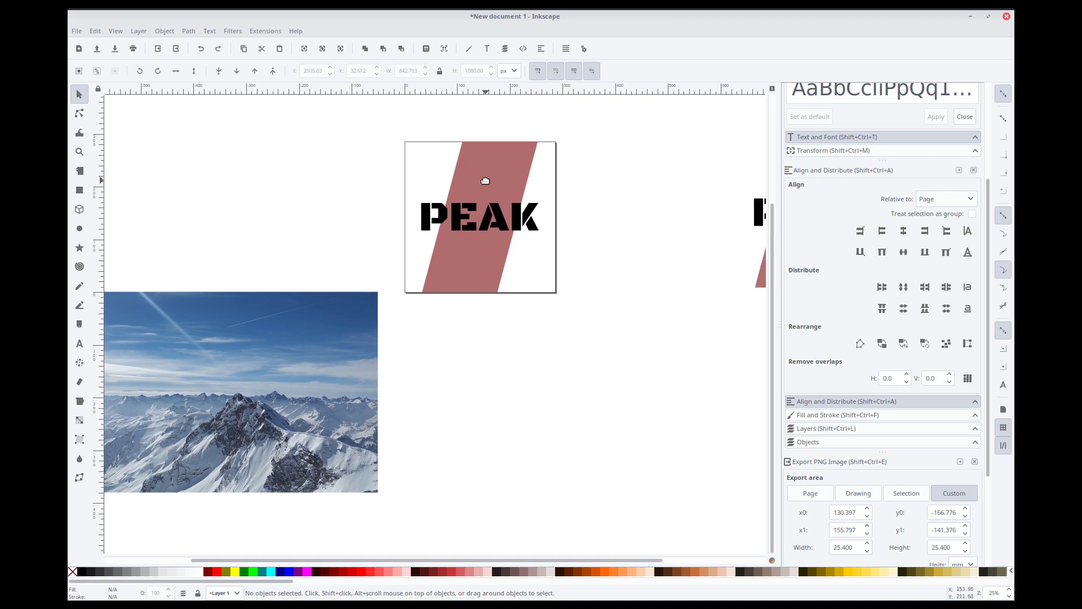
{"action": "left_click", "coordinate": [443, 217]}
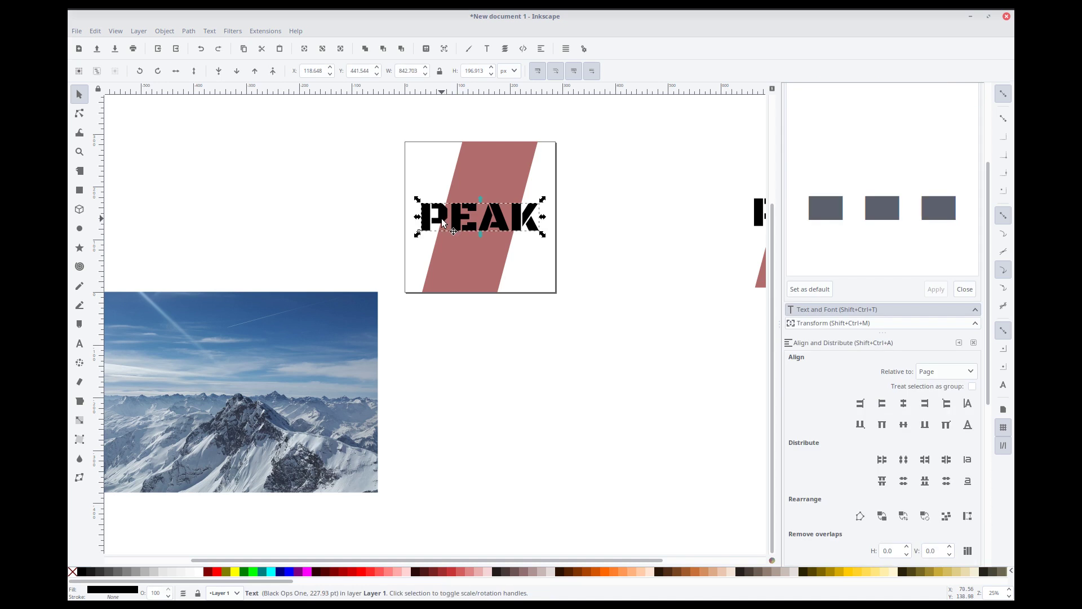
Step: Group the PEAK text with the red band
{"action": "left_click", "coordinate": [472, 164], "text": "shift"}
{"action": "left_click", "coordinate": [164, 32]}
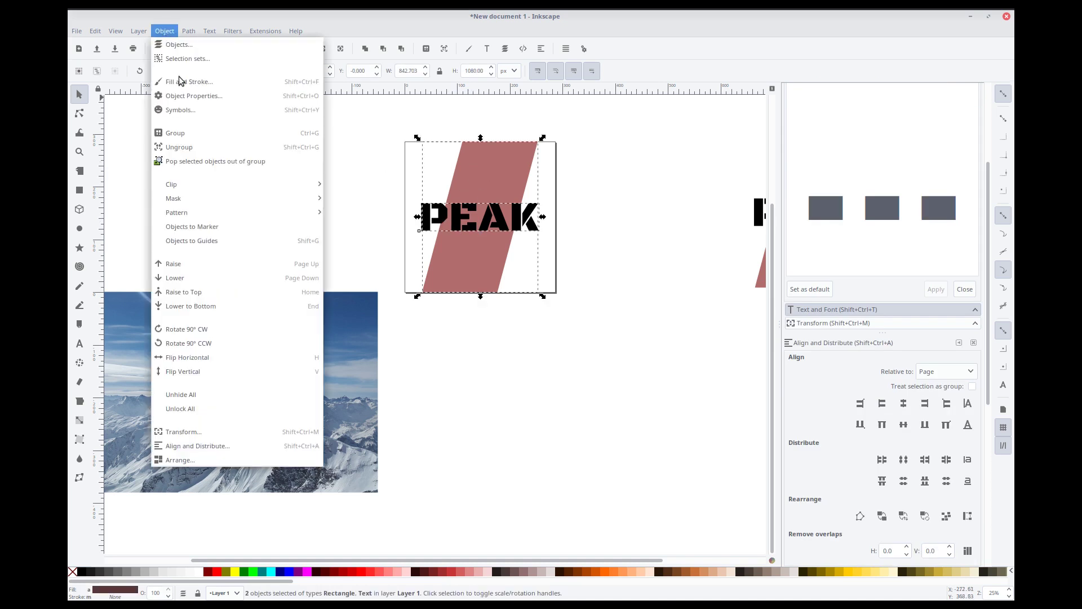
{"action": "left_click", "coordinate": [186, 134]}
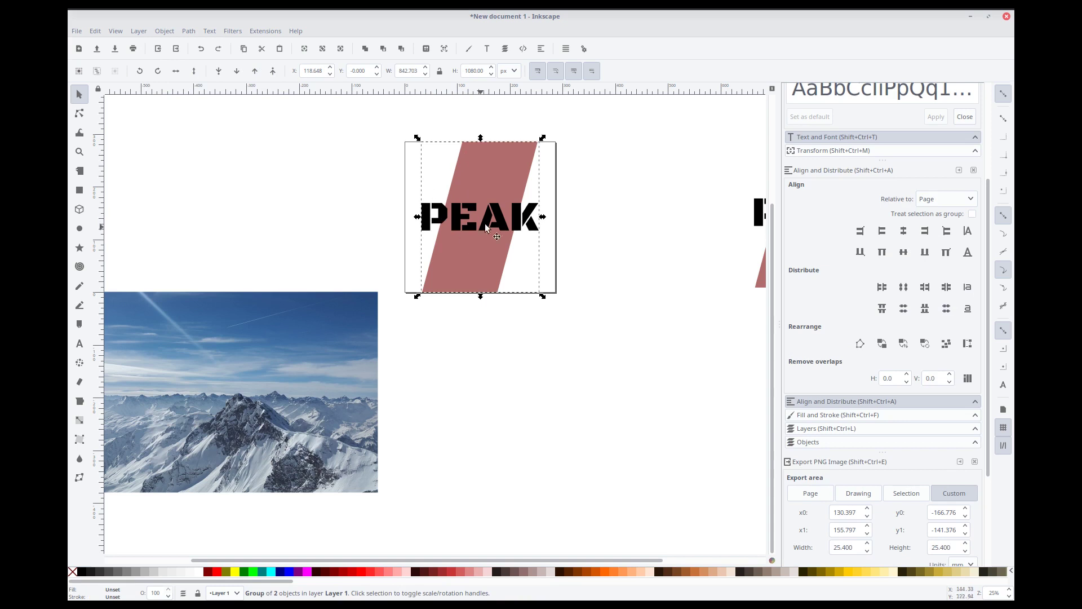
{"action": "left_click", "coordinate": [407, 393]}
Step: Move the mountain photo over the square, make it semi-transparent, and raise it to the top
{"action": "left_click_drag", "start_coordinate": [318, 405], "coordinate": [413, 305]}
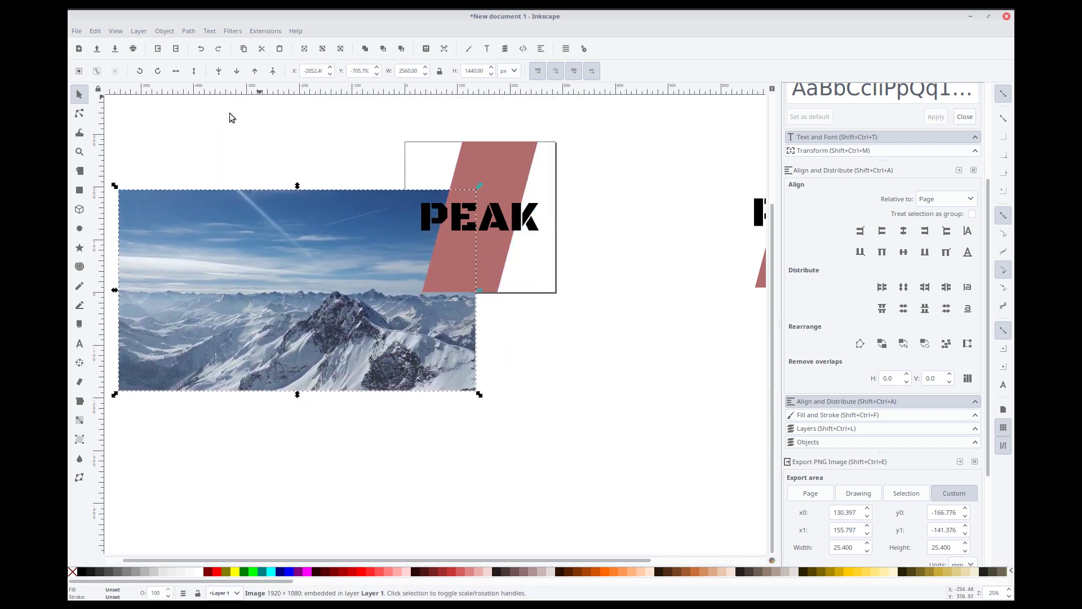
{"action": "left_click", "coordinate": [287, 252]}
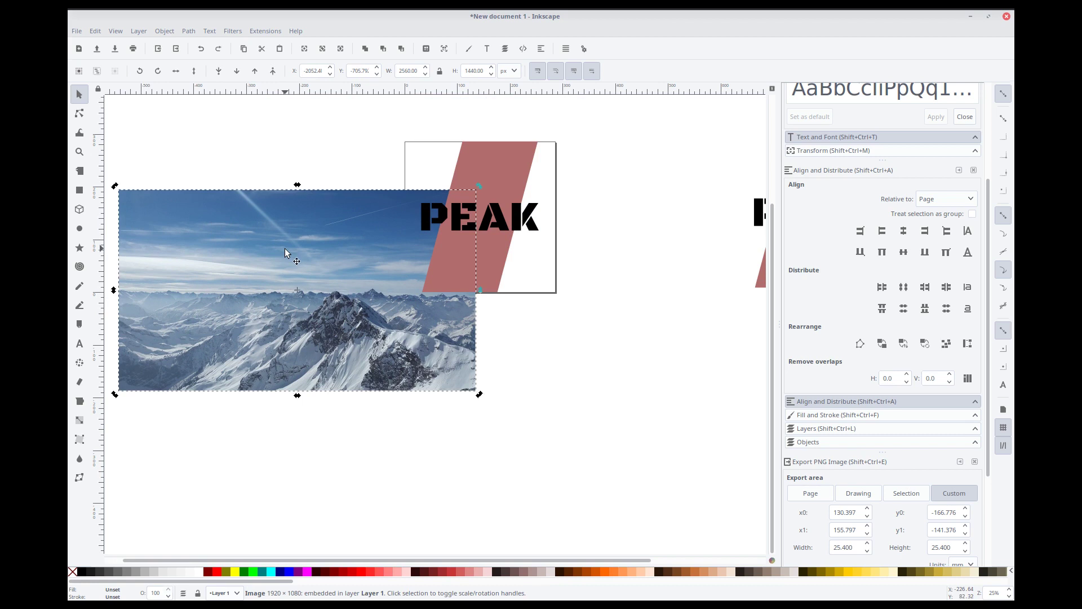
{"action": "left_click", "coordinate": [804, 415]}
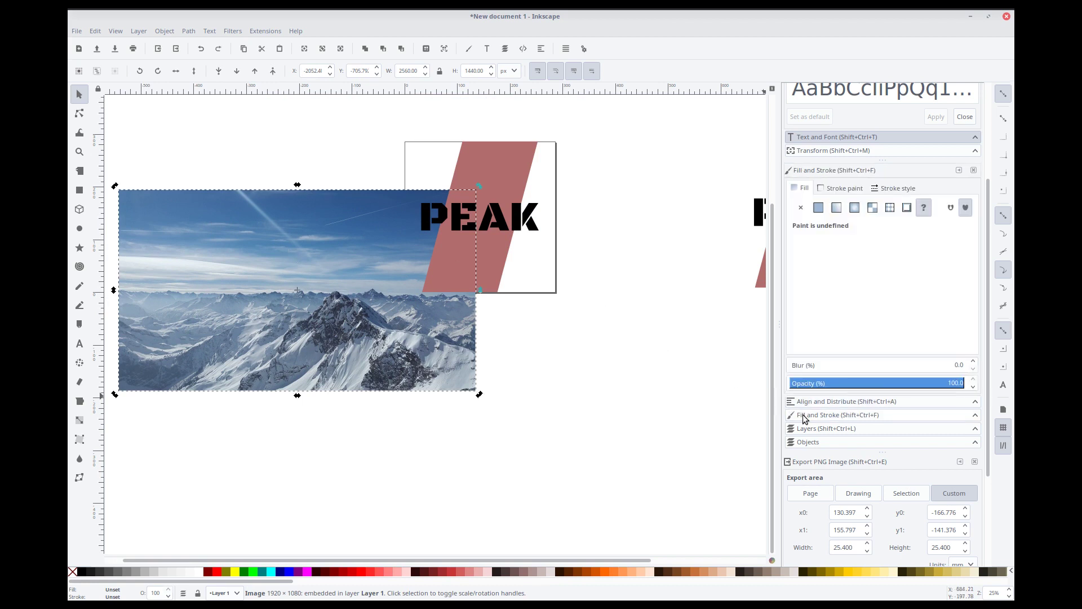
{"action": "left_click", "coordinate": [933, 384]}
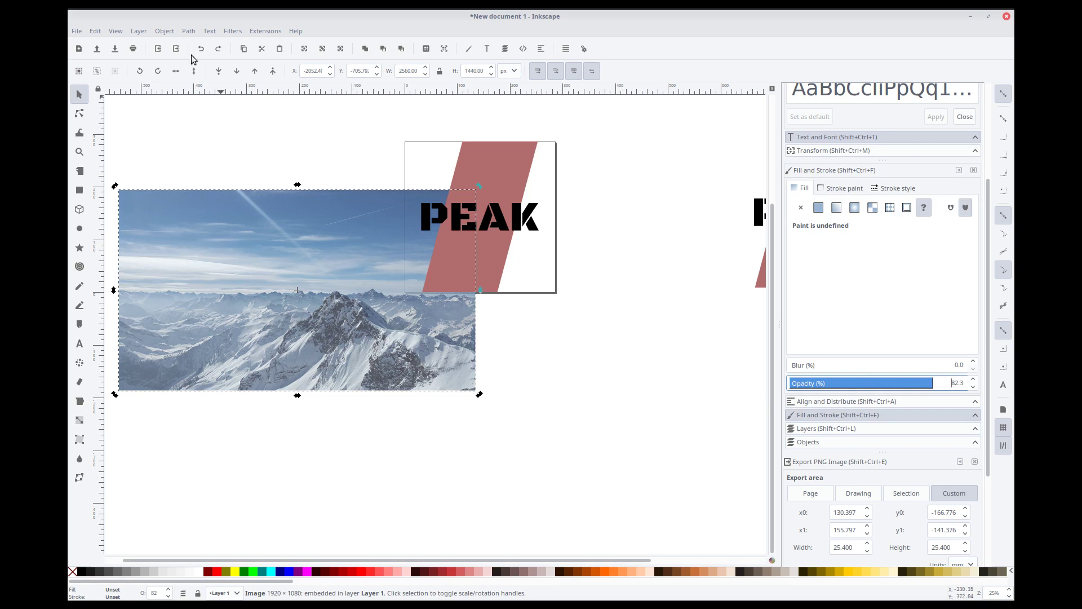
{"action": "left_click", "coordinate": [165, 31]}
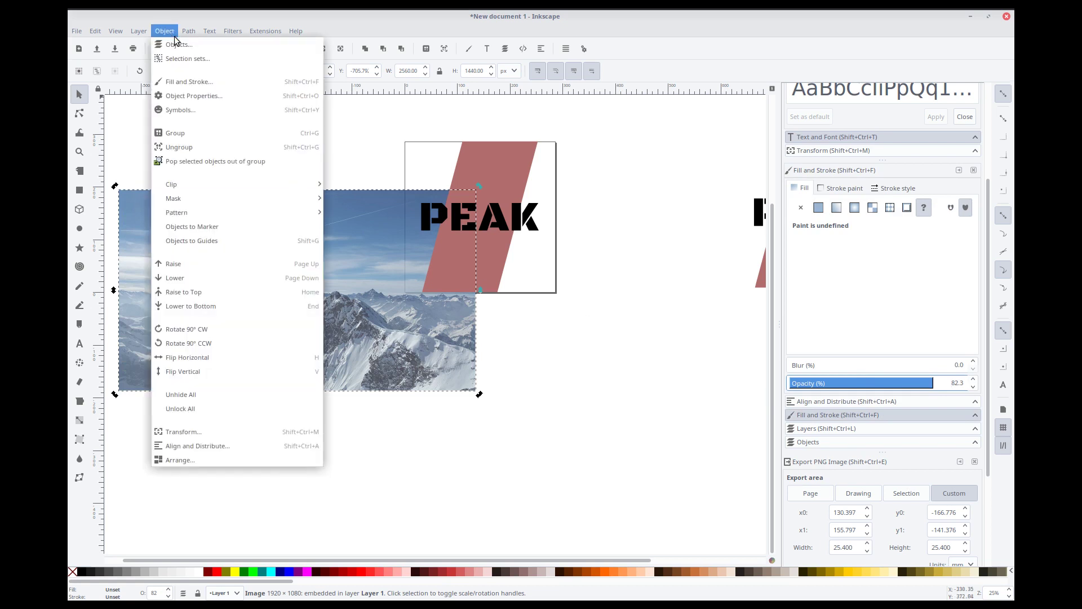
{"action": "left_click", "coordinate": [207, 297]}
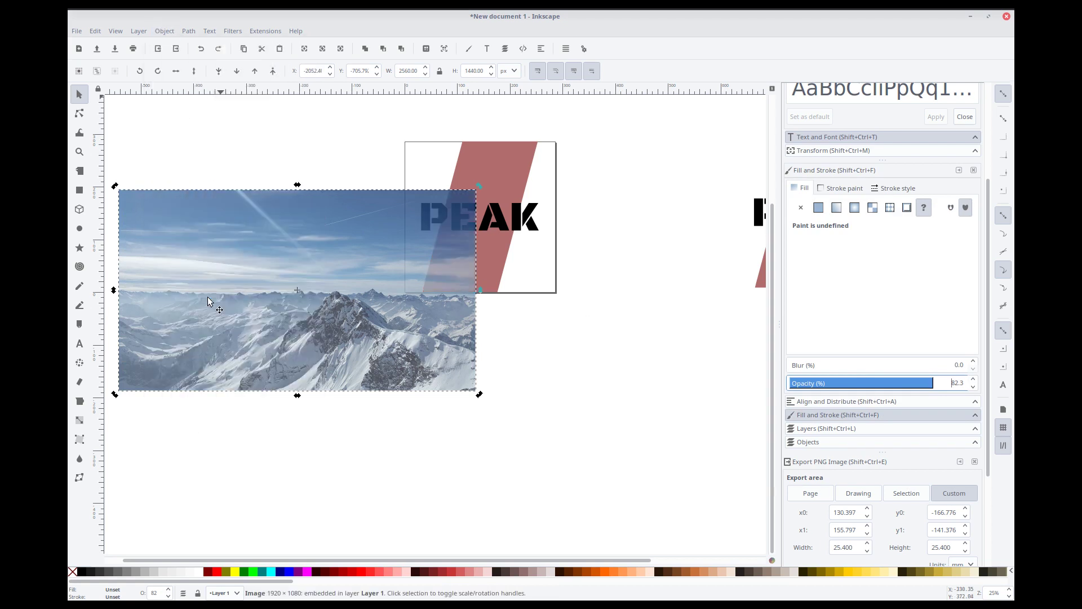
{"action": "left_click_drag", "start_coordinate": [296, 339], "coordinate": [416, 239]}
Step: Enlarge the photo to about 3089 × 1738 px to cover the square, at 100% opacity
{"action": "key", "text": "shift+s"}
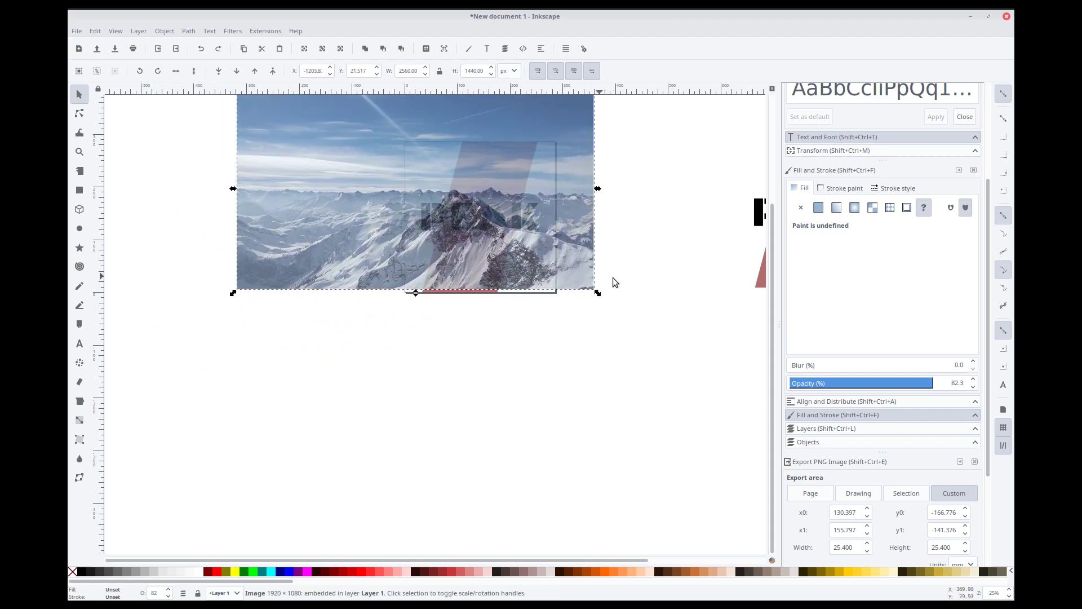
{"action": "left_click_drag", "start_coordinate": [597, 293], "coordinate": [643, 336]}
{"action": "left_click_drag", "start_coordinate": [614, 282], "coordinate": [601, 269]}
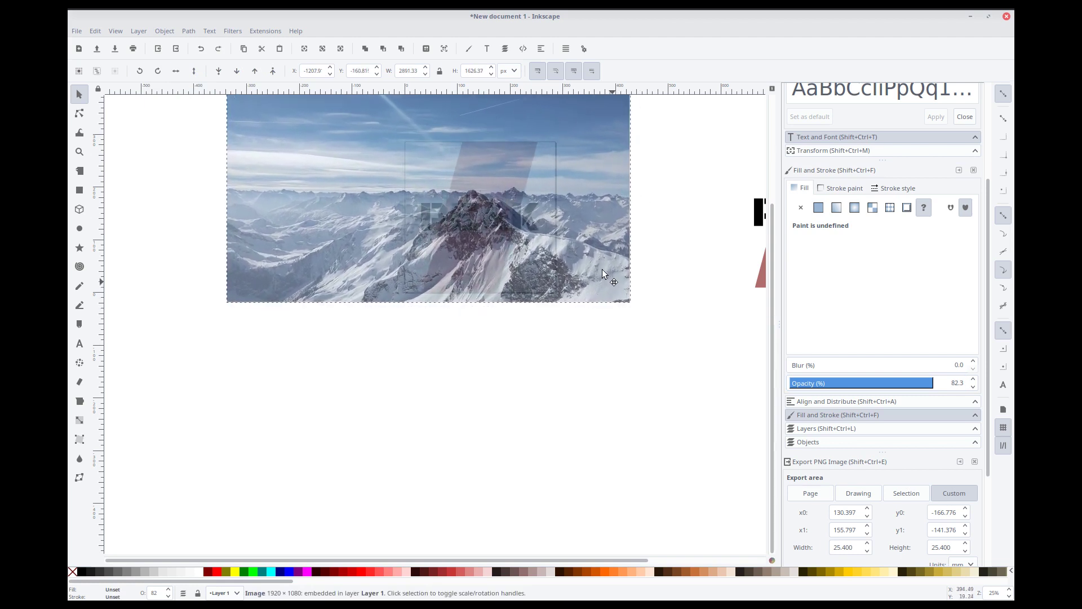
{"action": "left_click", "coordinate": [908, 383]}
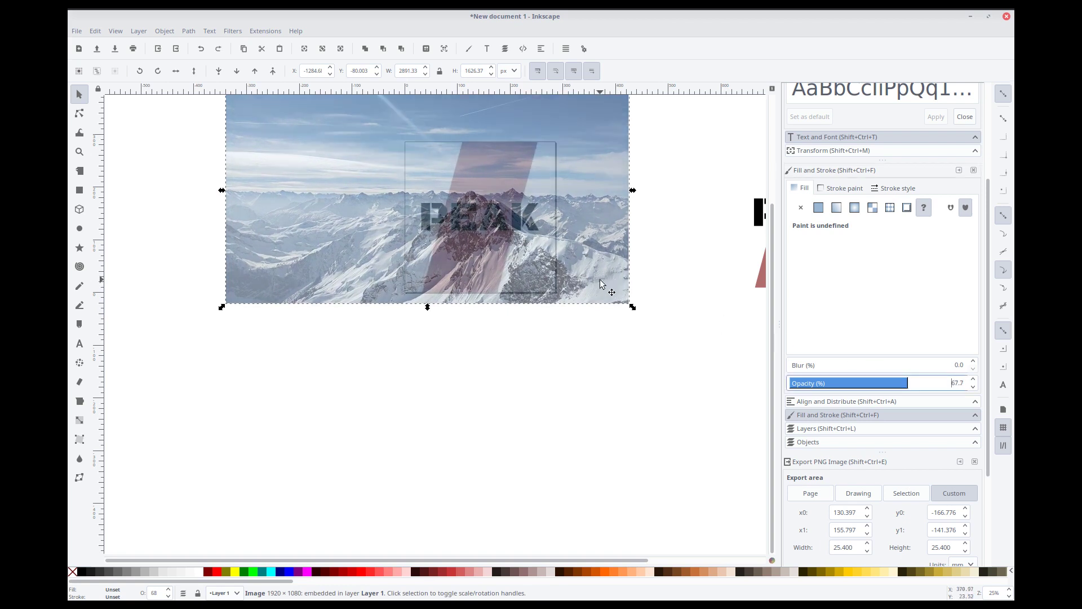
{"action": "left_click_drag", "start_coordinate": [603, 275], "coordinate": [601, 270]}
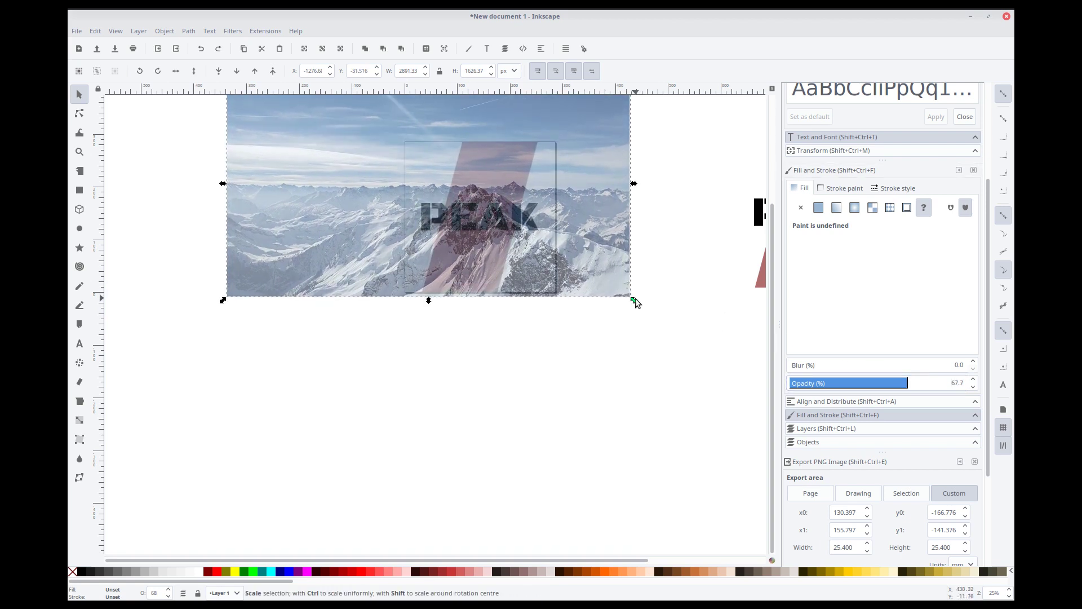
{"action": "left_click_drag", "start_coordinate": [635, 301], "coordinate": [610, 291]}
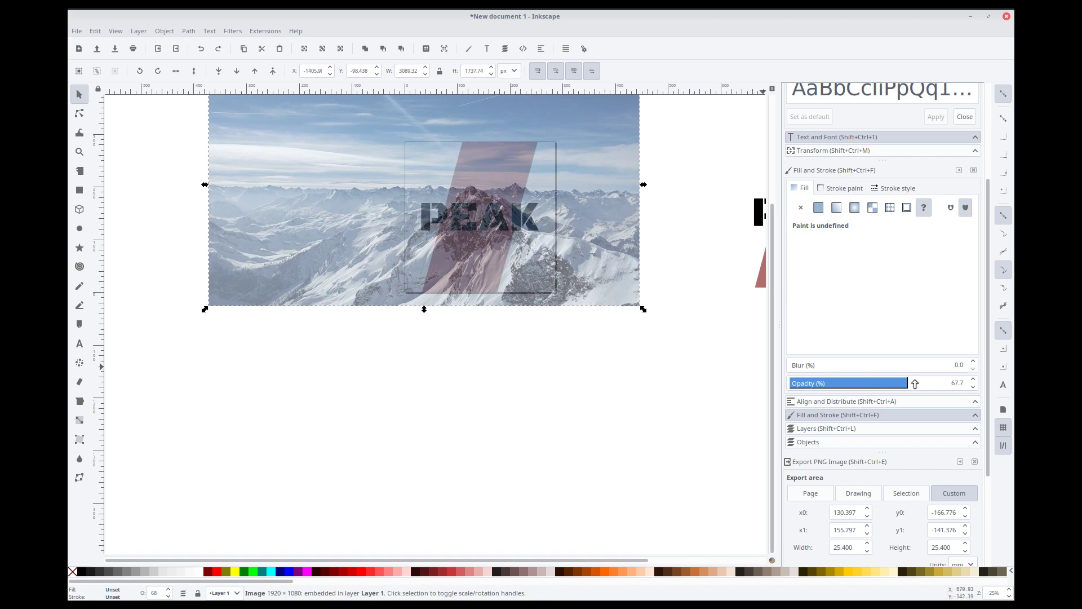
{"action": "left_click_drag", "start_coordinate": [910, 383], "coordinate": [966, 383]}
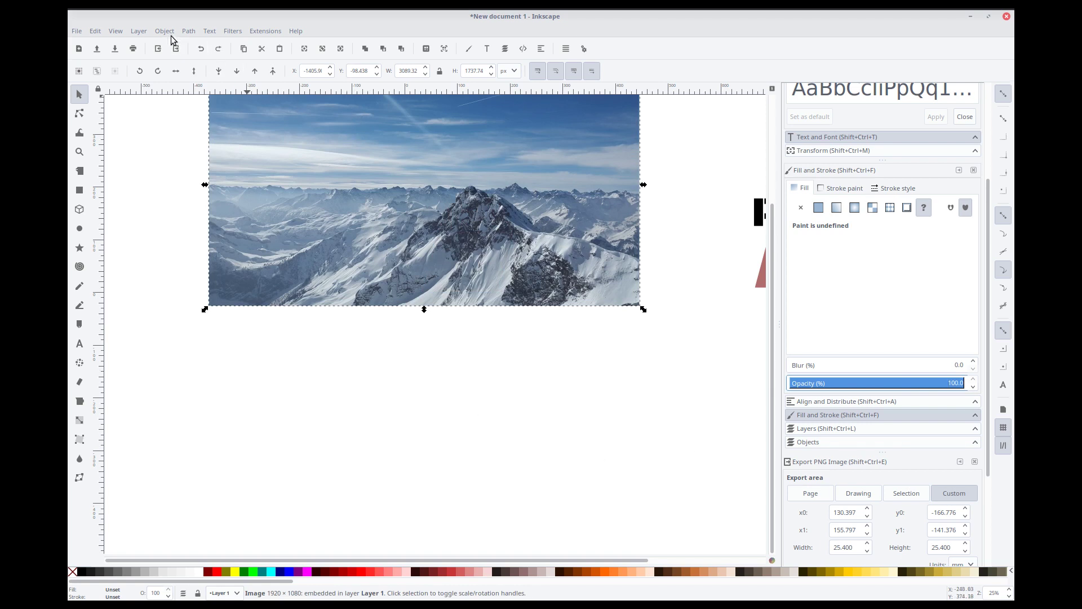
Step: Lower the photo beneath the PEAK group, then clip it to the band-and-PEAK shape
{"action": "left_click", "coordinate": [169, 32]}
{"action": "left_click", "coordinate": [204, 307]}
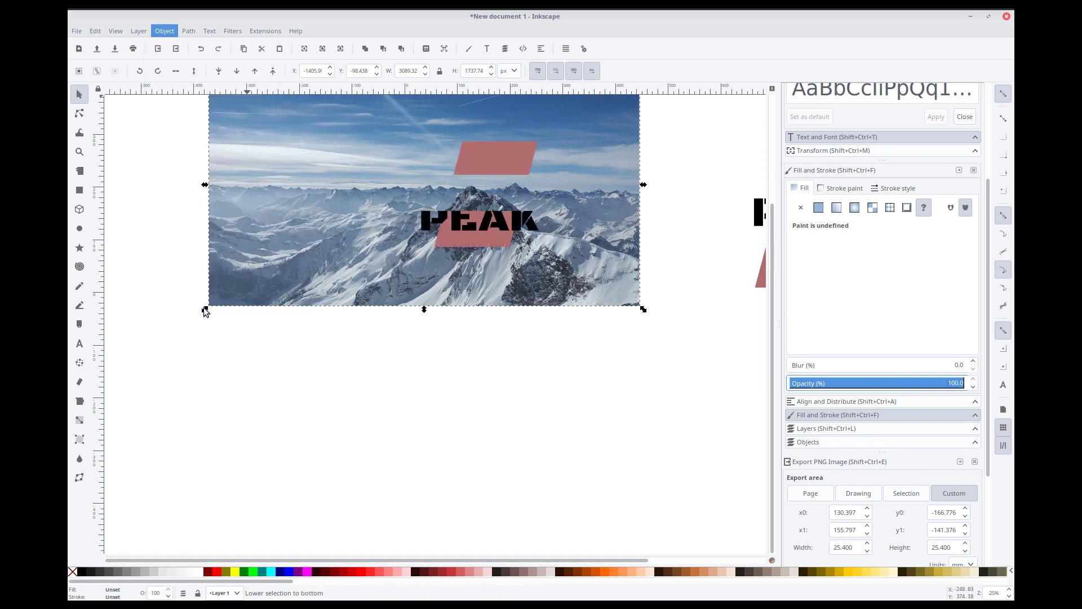
{"action": "left_click", "coordinate": [496, 220]}
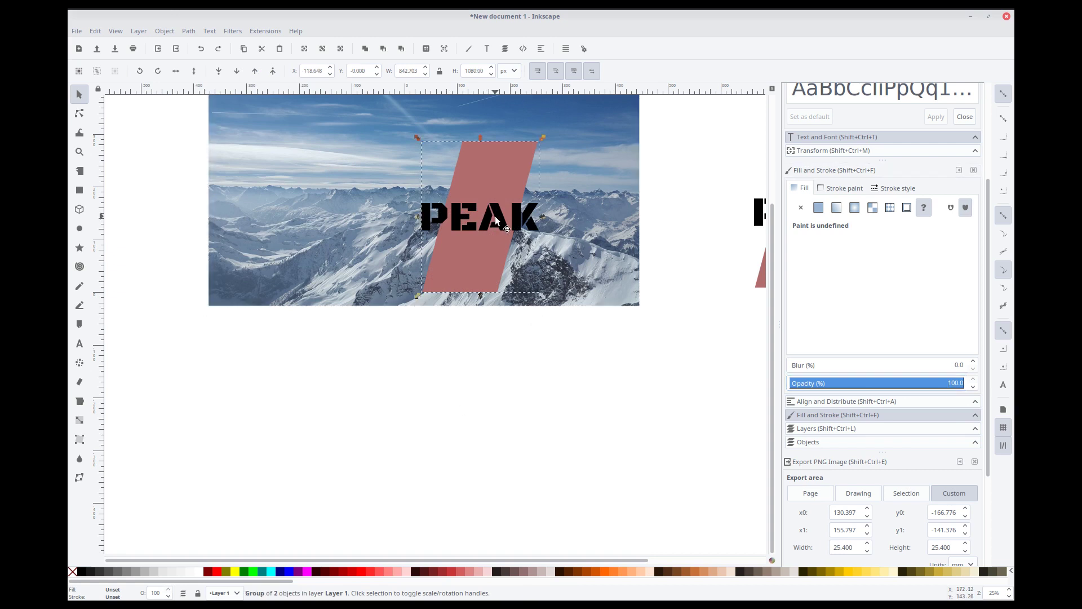
{"action": "key", "text": "shift"}
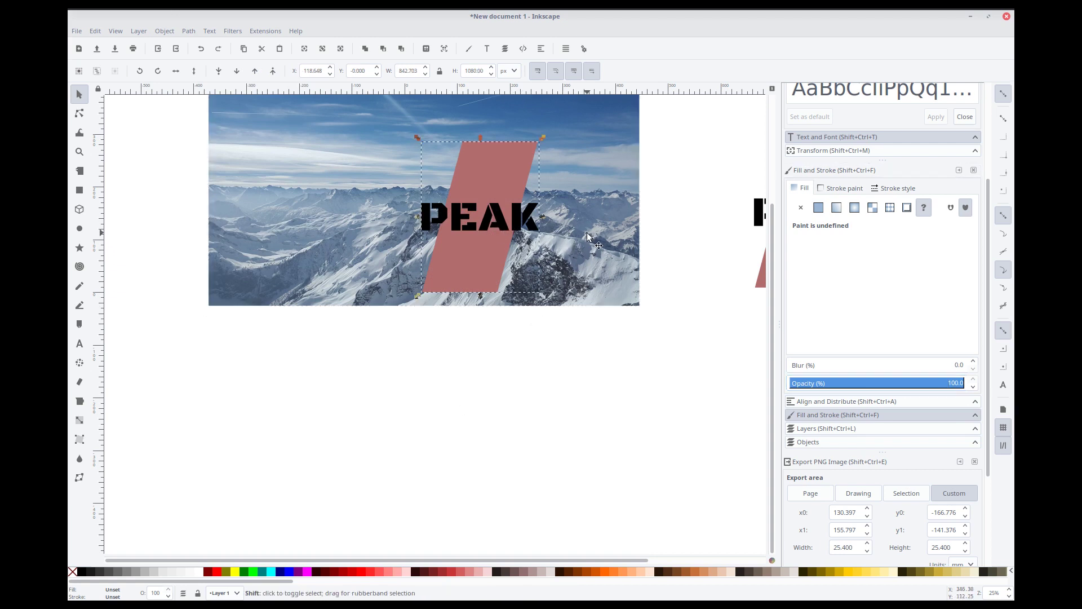
{"action": "left_click", "coordinate": [588, 237], "text": "shift"}
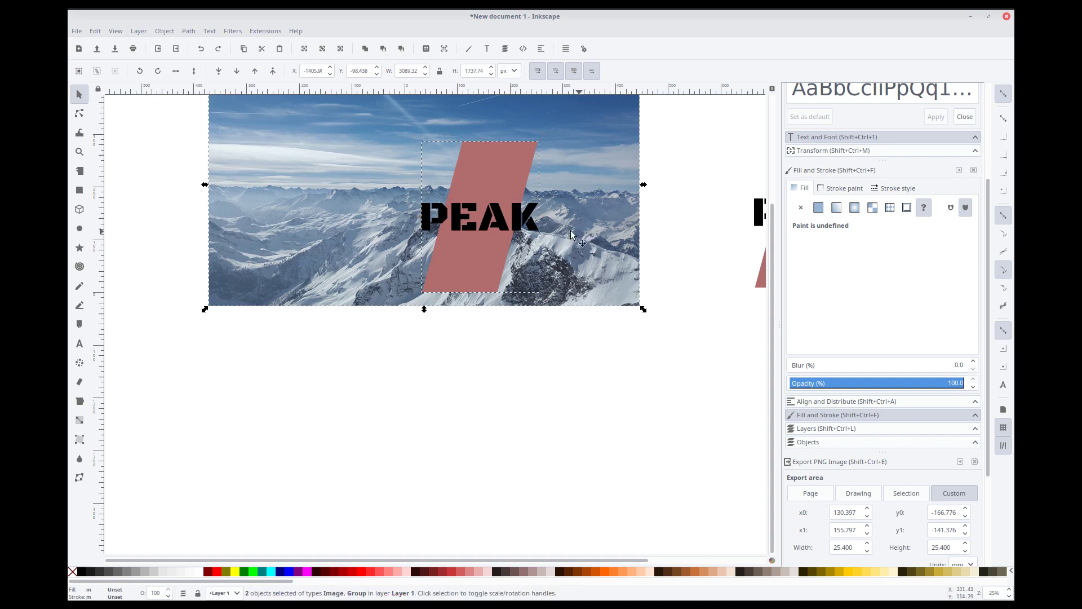
{"action": "left_click", "coordinate": [164, 31]}
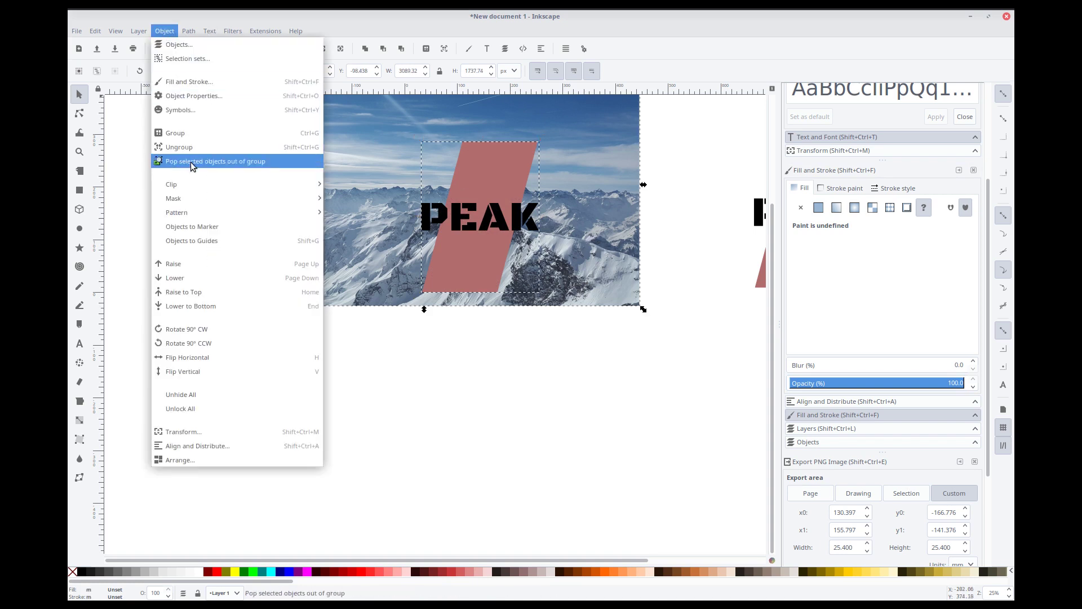
{"action": "mouse_move", "coordinate": [314, 184]}
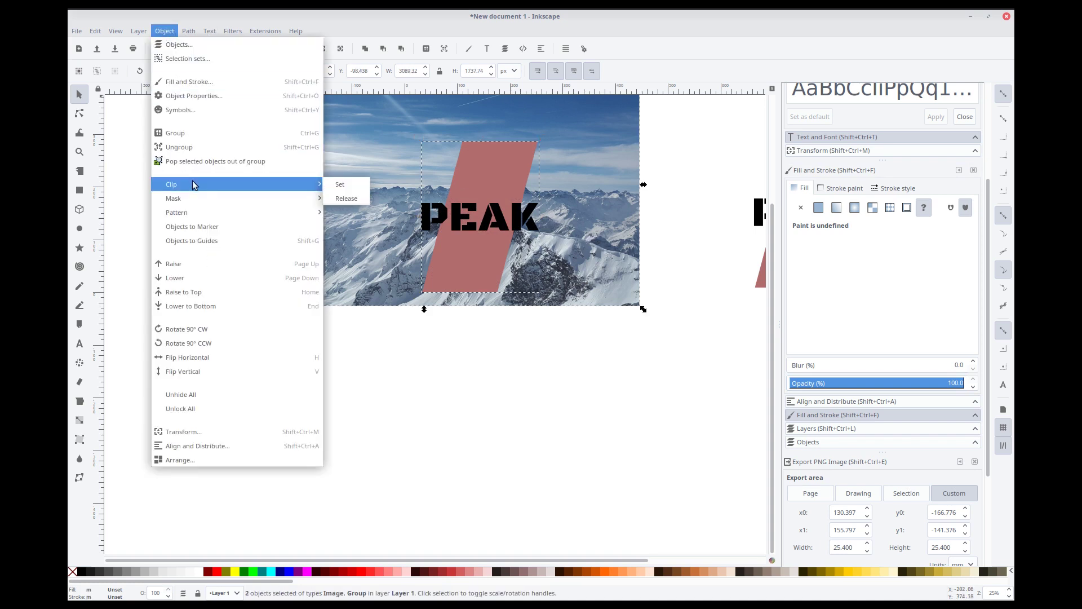
{"action": "left_click", "coordinate": [354, 186]}
{"action": "left_click", "coordinate": [652, 235]}
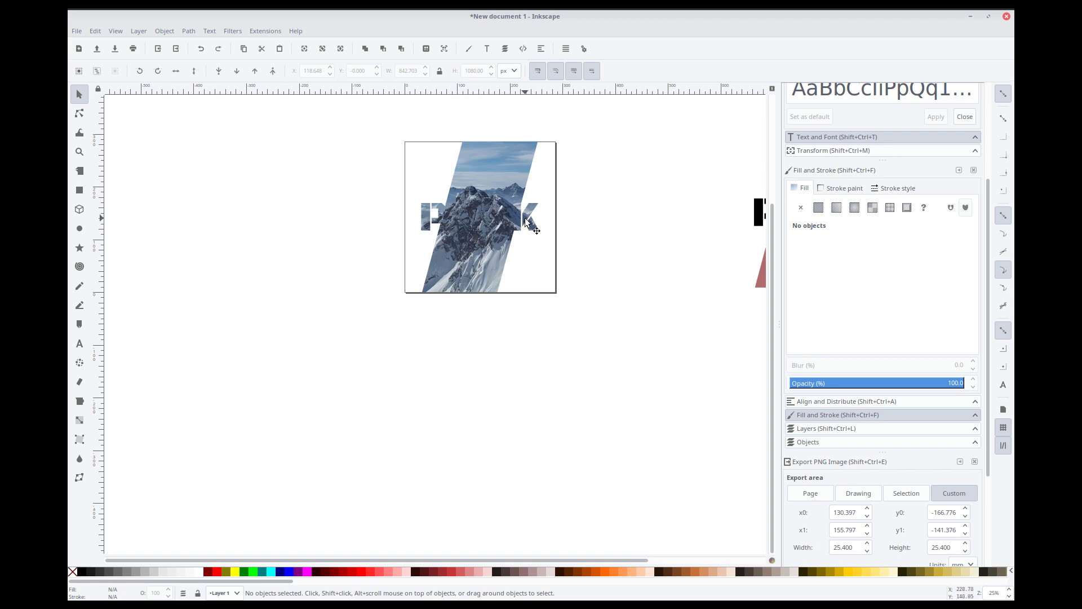
Step: Intersect the spare PEAK copy with the red parallelogram and fill the resulting path white
{"action": "scroll", "coordinate": [629, 246], "scroll_direction": "right", "scroll_amount": 5}
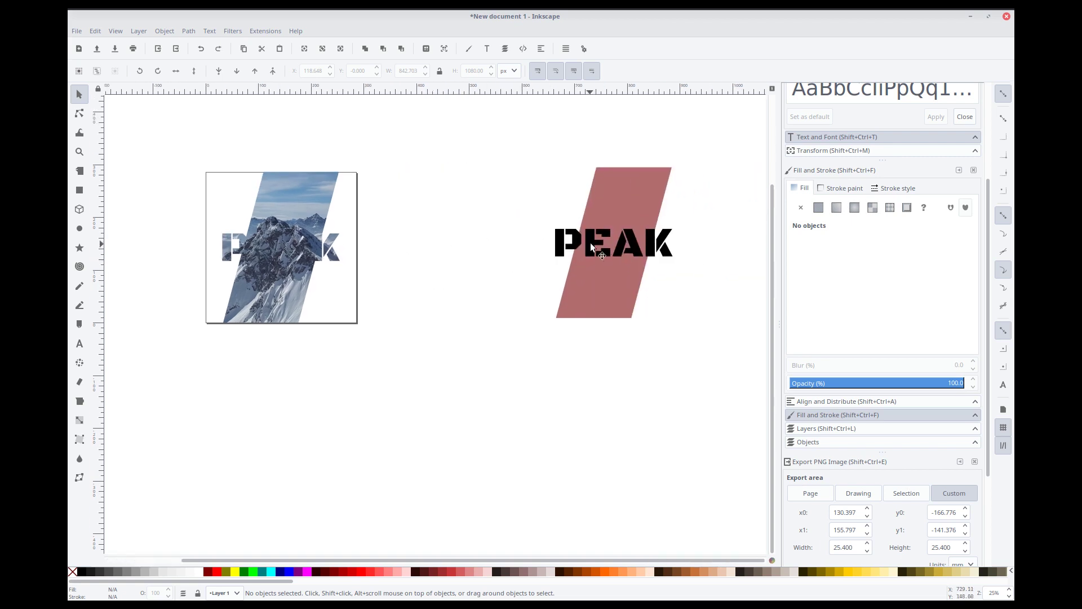
{"action": "left_click", "coordinate": [566, 246]}
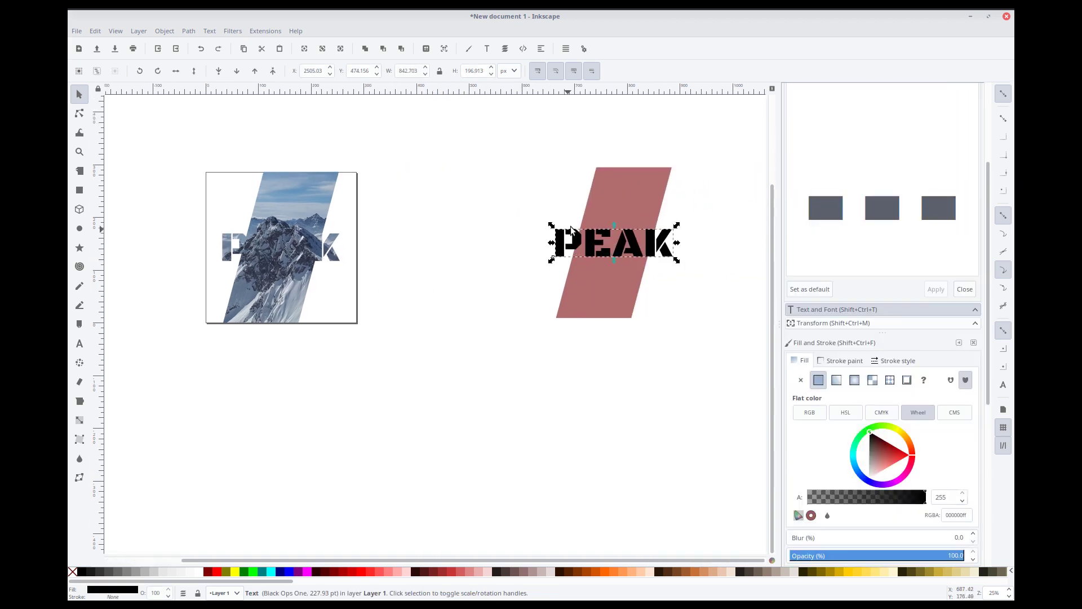
{"action": "left_click", "coordinate": [613, 185], "text": "shift"}
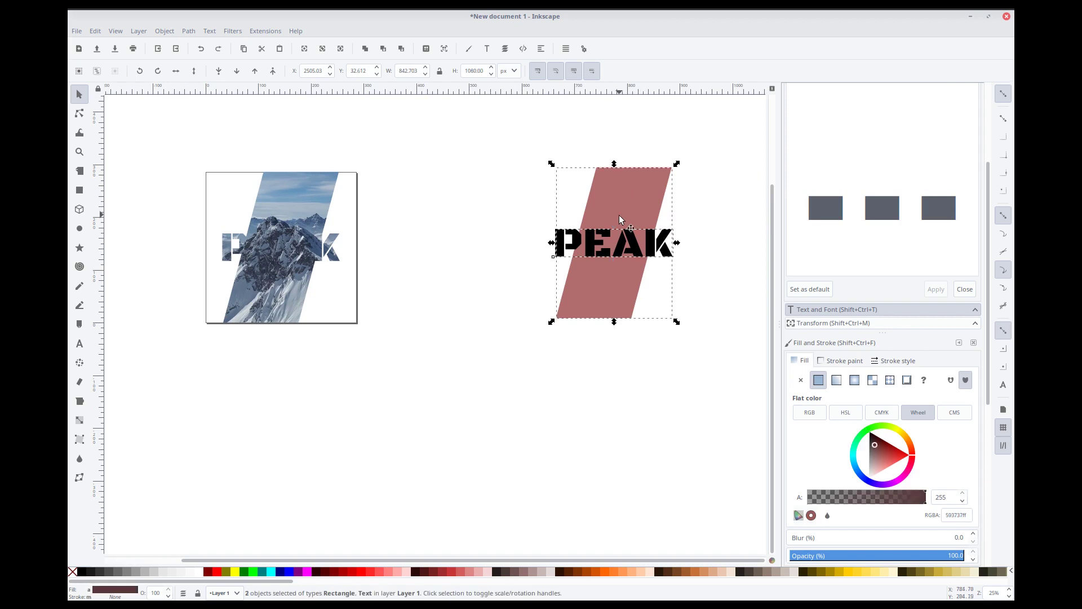
{"action": "left_click", "coordinate": [189, 31]}
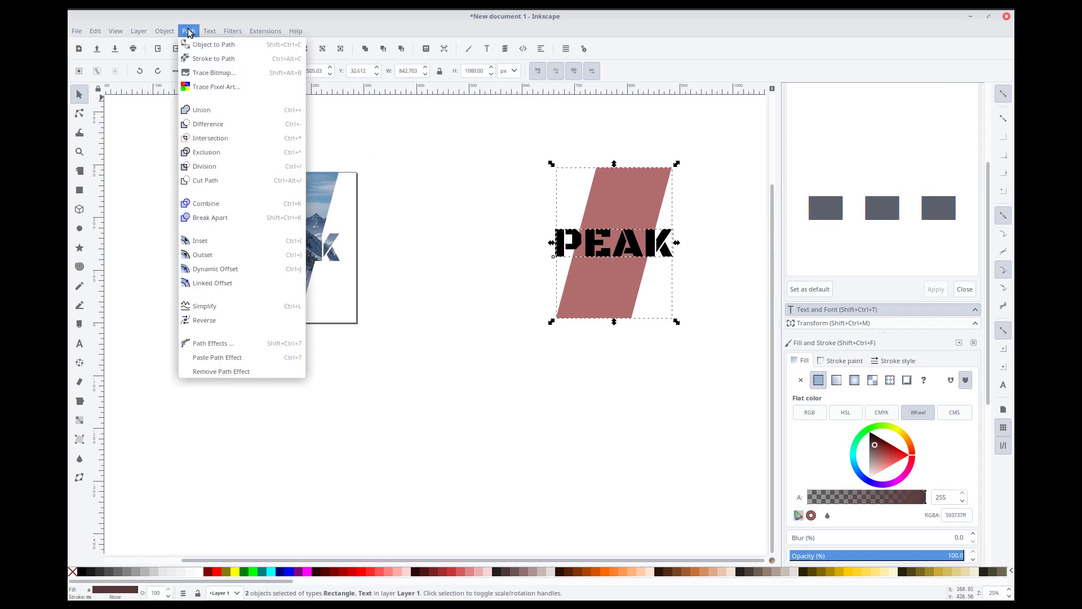
{"action": "left_click", "coordinate": [220, 137]}
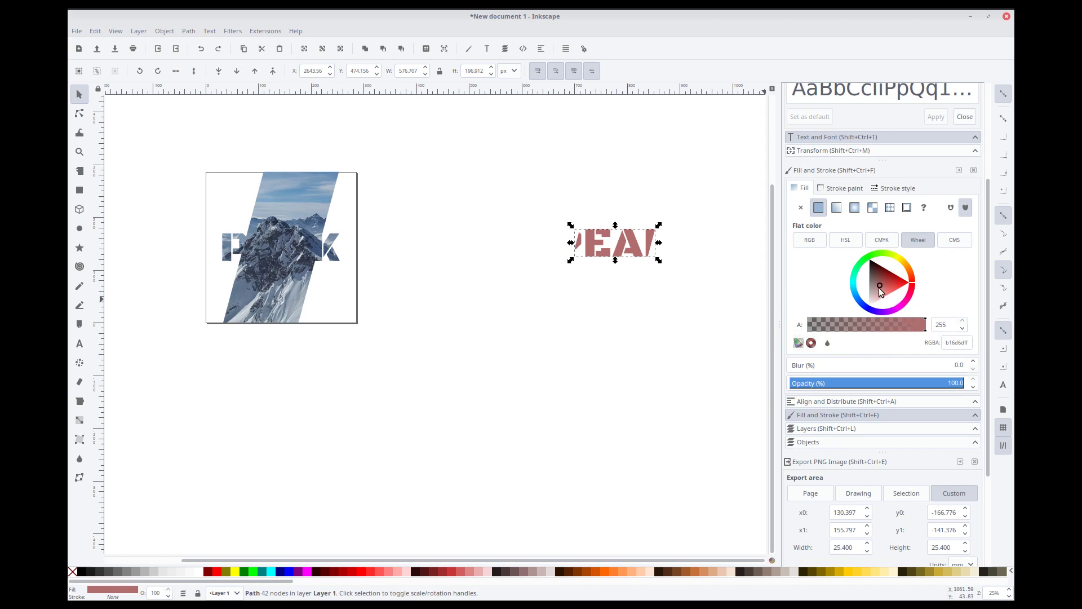
{"action": "left_click_drag", "start_coordinate": [881, 287], "coordinate": [864, 319]}
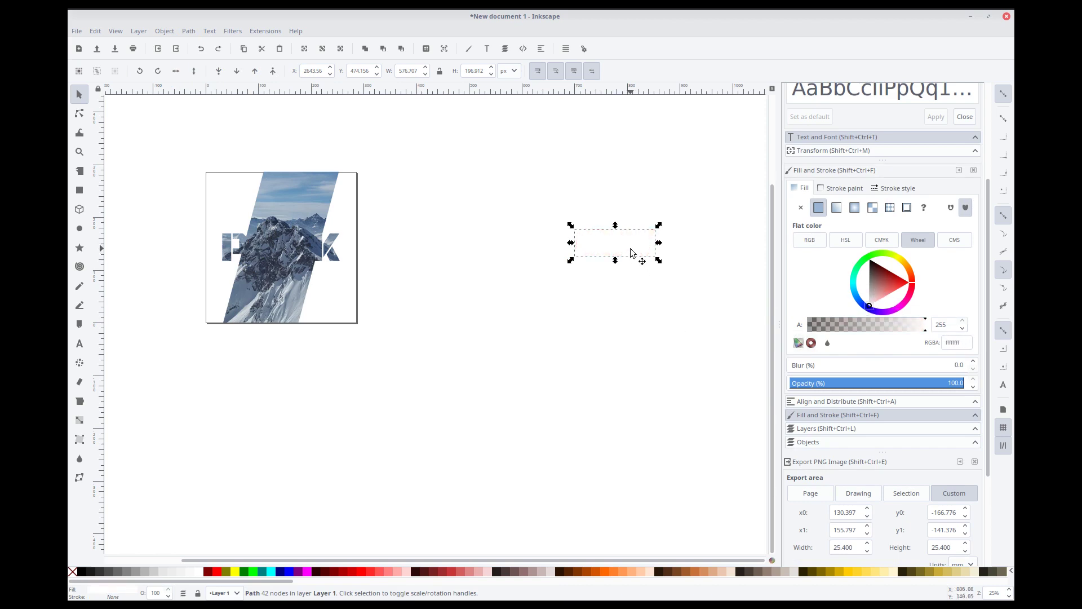
Step: Centre the white PEAK letter path on the page horizontally and vertically, then zoom in
{"action": "left_click", "coordinate": [822, 400]}
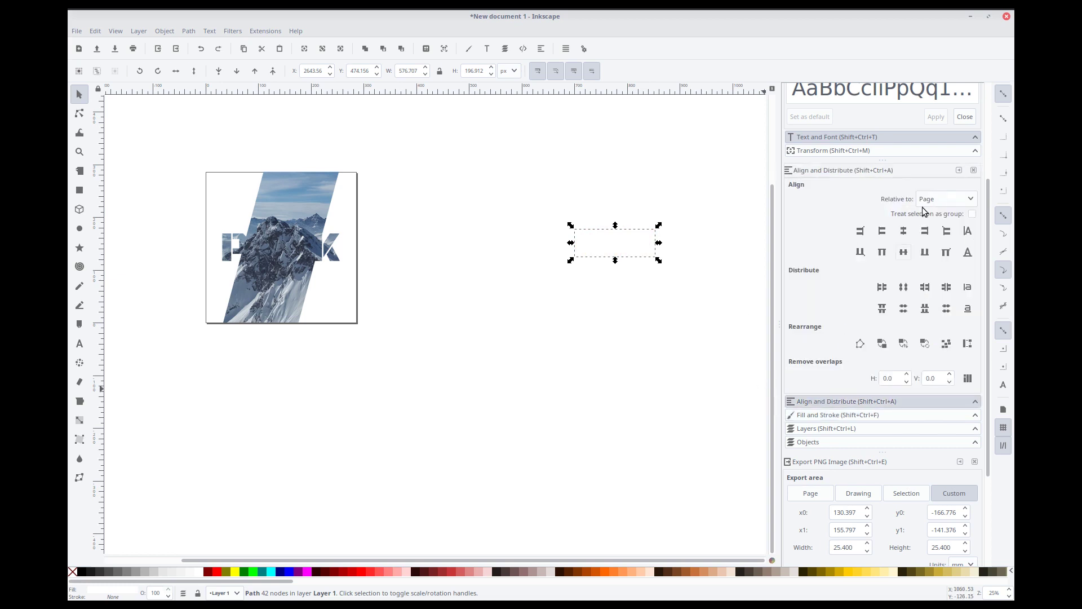
{"action": "left_click", "coordinate": [904, 231]}
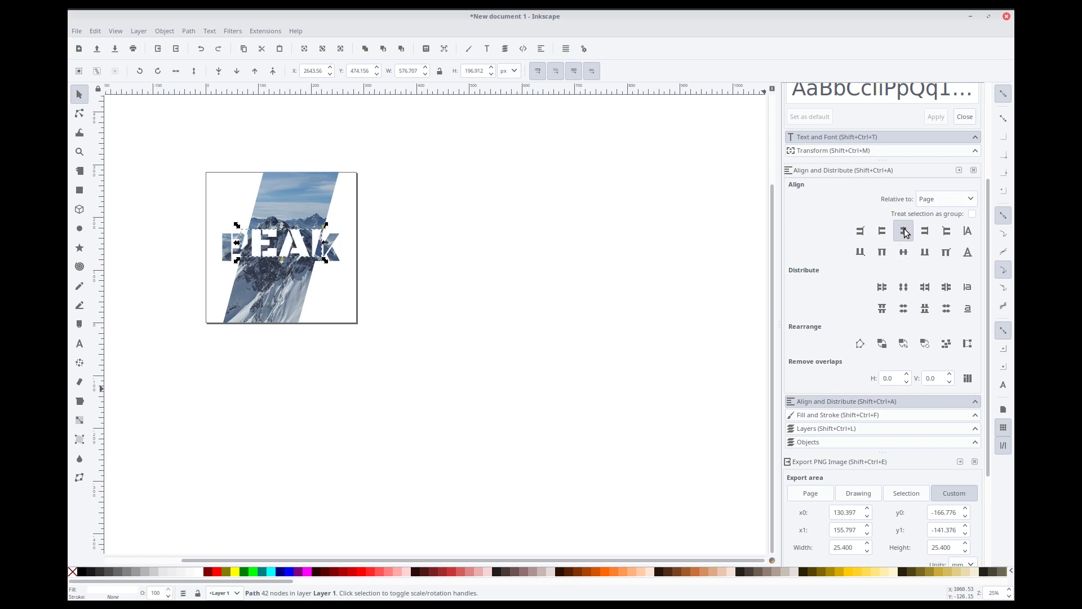
{"action": "left_click", "coordinate": [905, 256]}
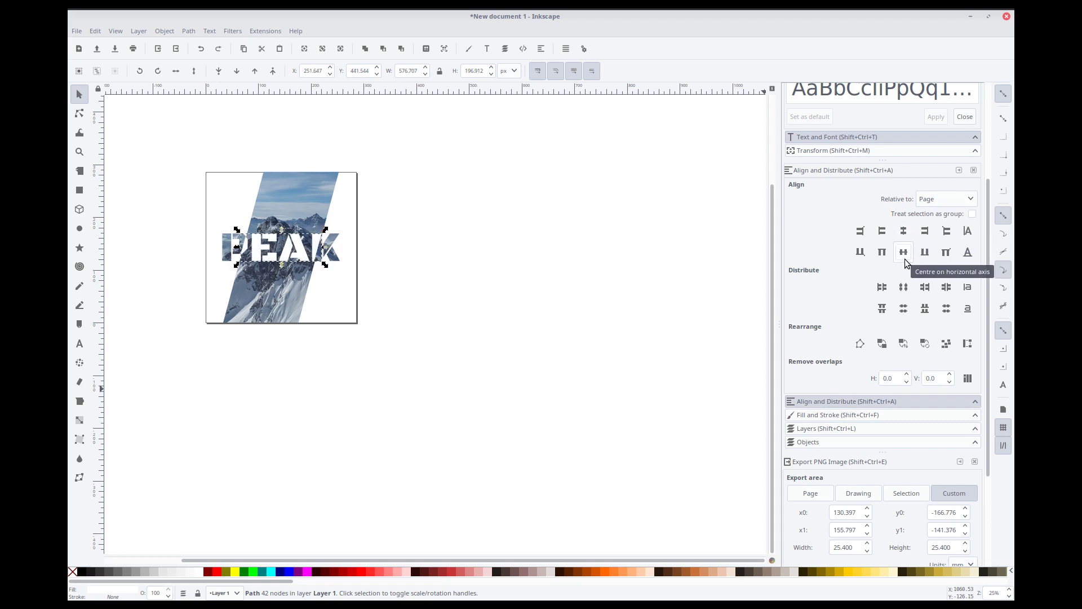
{"action": "left_click", "coordinate": [613, 278]}
{"action": "left_click_drag", "start_coordinate": [418, 252], "coordinate": [598, 245]}
{"action": "scroll", "coordinate": [559, 256], "scroll_direction": "up", "scroll_amount": 1}
{"action": "scroll", "coordinate": [559, 261], "scroll_direction": "up", "scroll_amount": 1}
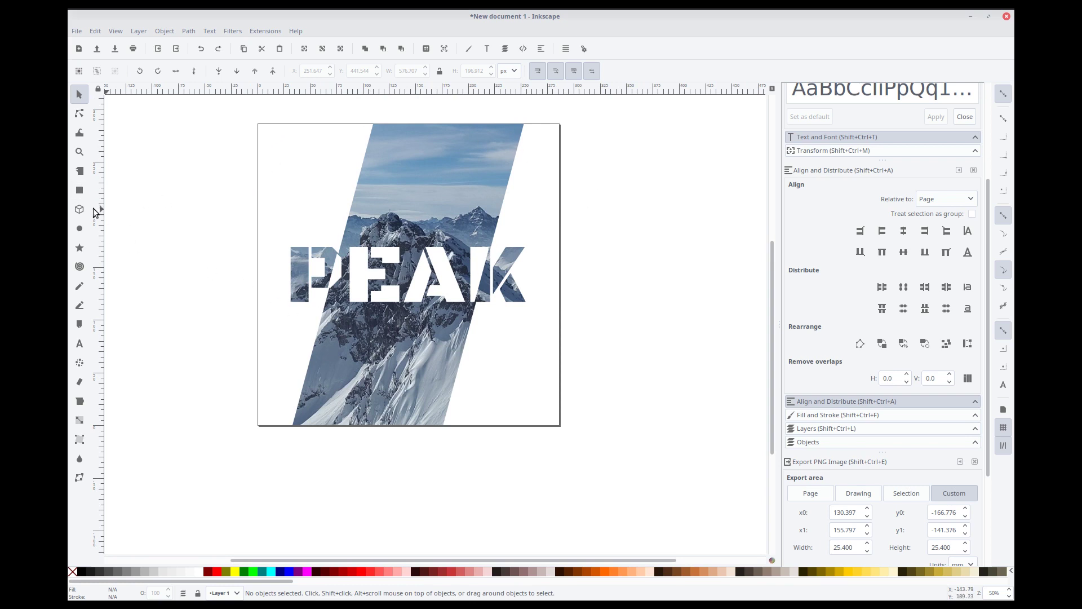
{"action": "left_click", "coordinate": [80, 190]}
Step: Draw a rectangle and size it to 1080 × 1080 px
{"action": "scroll", "coordinate": [594, 282], "scroll_direction": "right", "scroll_amount": 4}
{"action": "scroll", "coordinate": [595, 282], "scroll_direction": "down", "scroll_amount": 1}
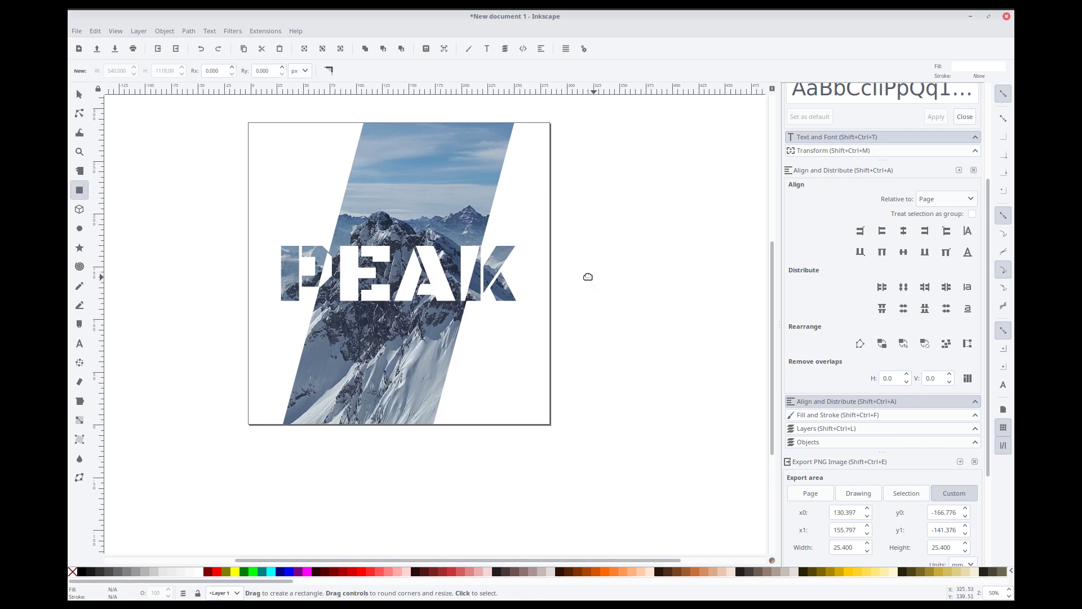
{"action": "left_click_drag", "start_coordinate": [518, 173], "coordinate": [712, 422]}
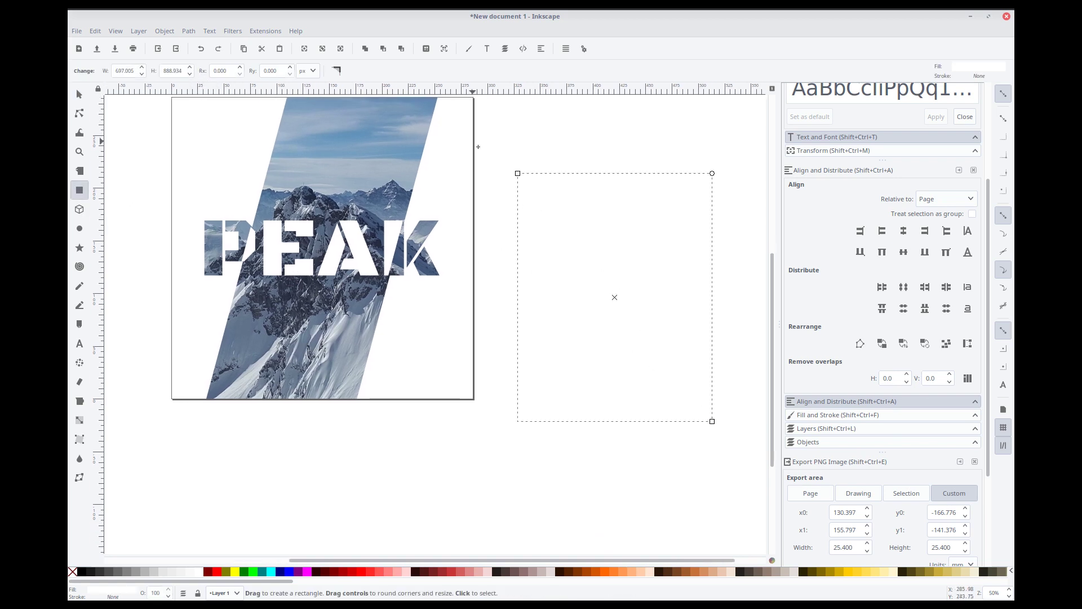
{"action": "left_click", "coordinate": [128, 70]}
{"action": "key", "text": "ctrl+a"}
{"action": "type", "text": "1080"}
{"action": "key", "text": "Tab"}
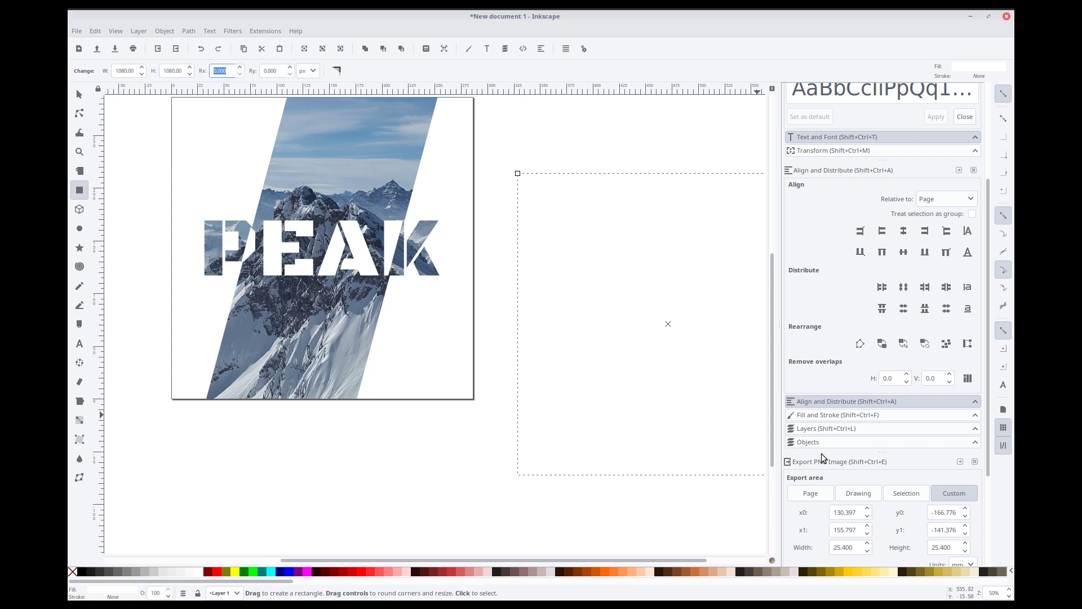
Step: Centre the square on the page and send it to the bottom, behind the artwork
{"action": "left_click", "coordinate": [909, 231]}
{"action": "left_click", "coordinate": [911, 253]}
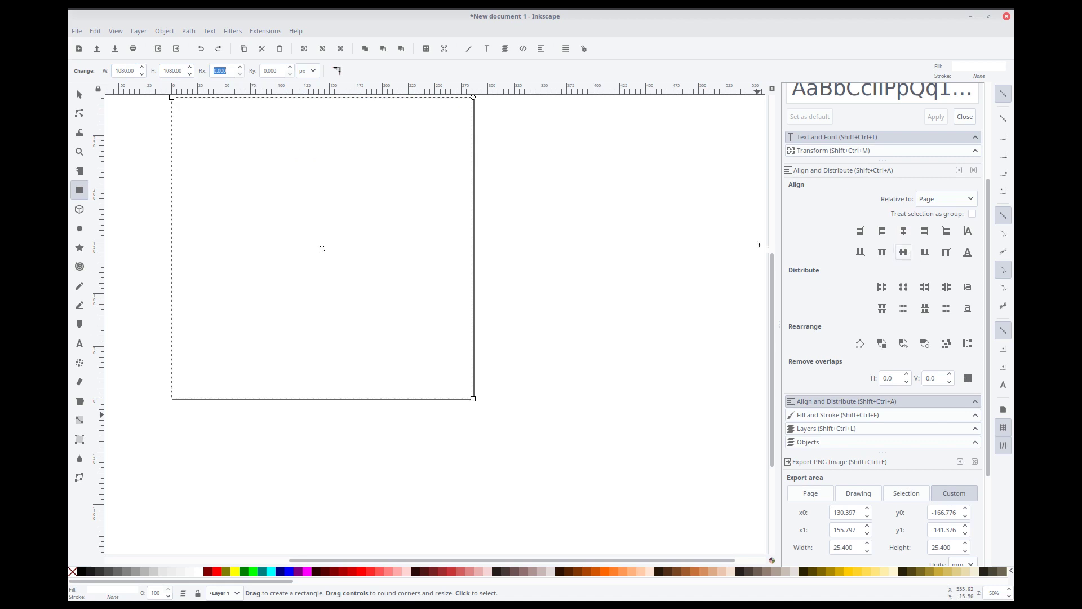
{"action": "left_click", "coordinate": [165, 31]}
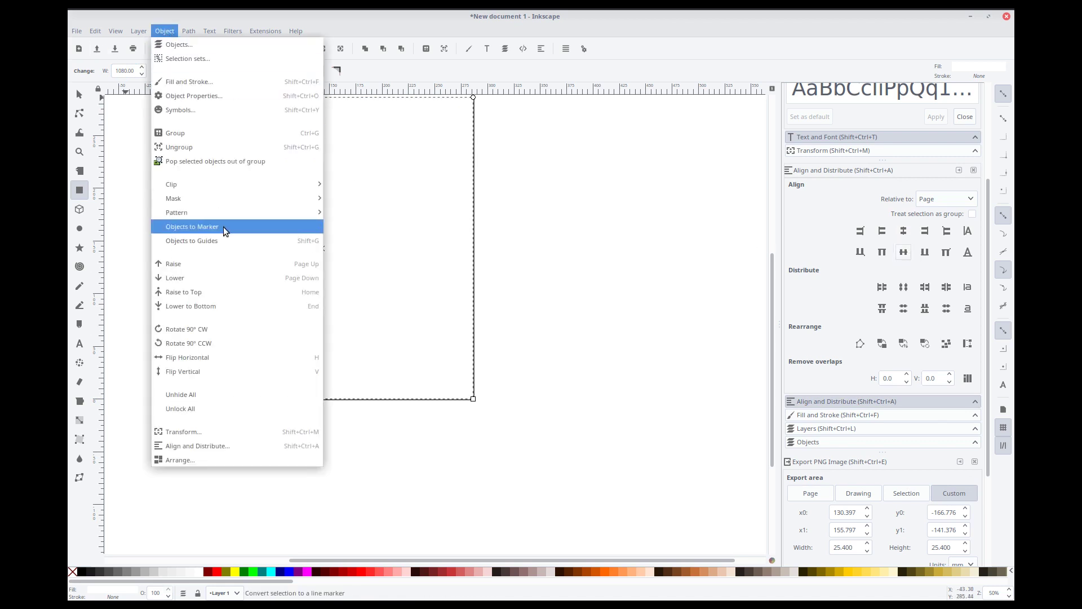
{"action": "left_click", "coordinate": [239, 302]}
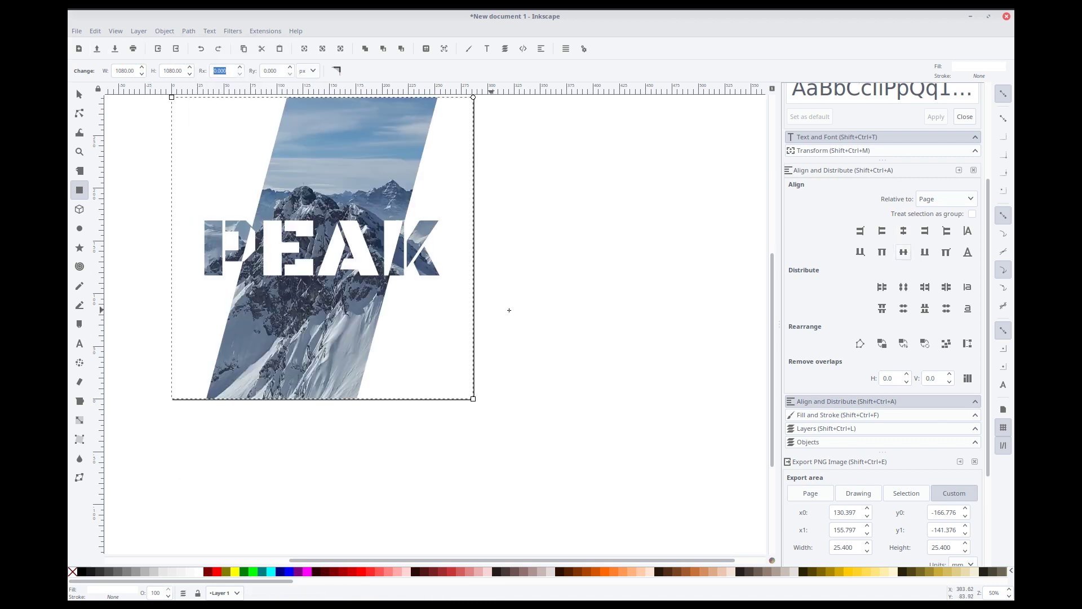
{"action": "left_click", "coordinate": [541, 304]}
{"action": "scroll", "coordinate": [653, 280], "scroll_direction": "up", "scroll_amount": 2}
{"action": "scroll", "coordinate": [653, 281], "scroll_direction": "left", "scroll_amount": 4}
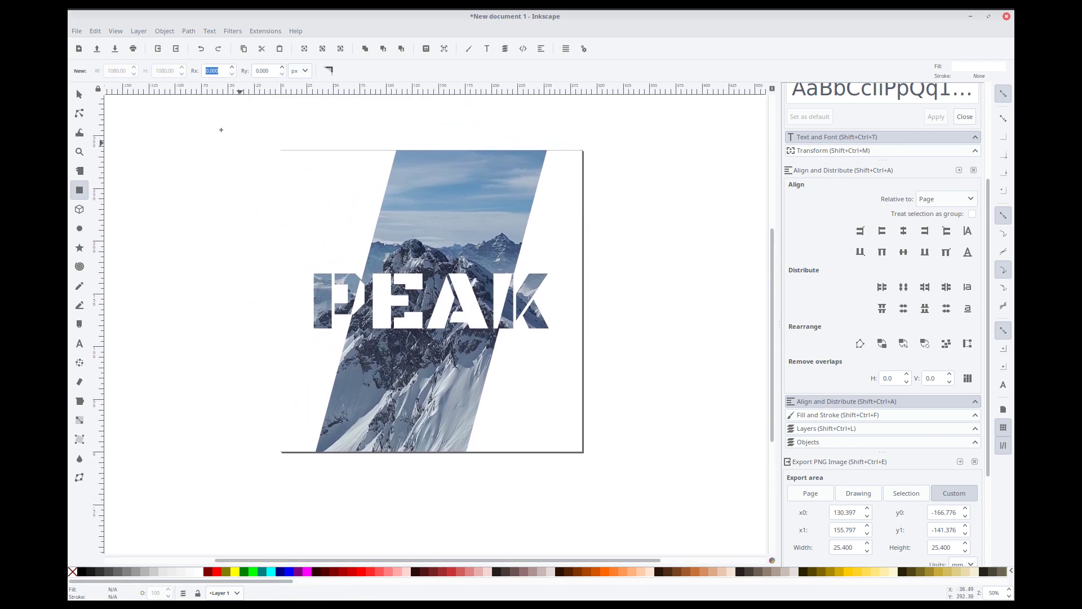
{"action": "left_click", "coordinate": [77, 31]}
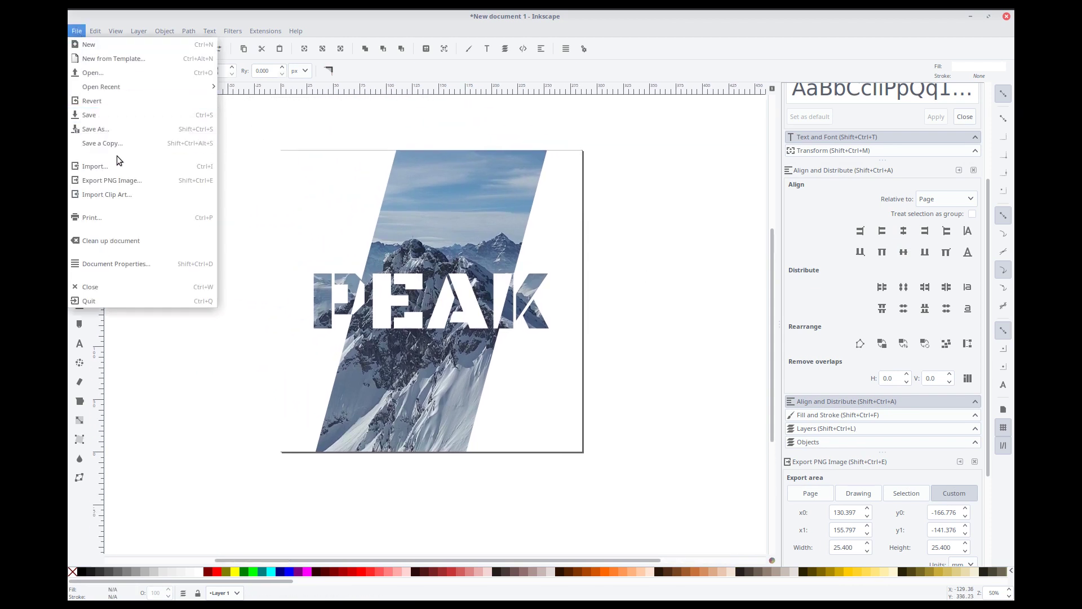
Step: Set the PNG export to the Page area at 1080 px width and 96 dpi
{"action": "left_click", "coordinate": [135, 180]}
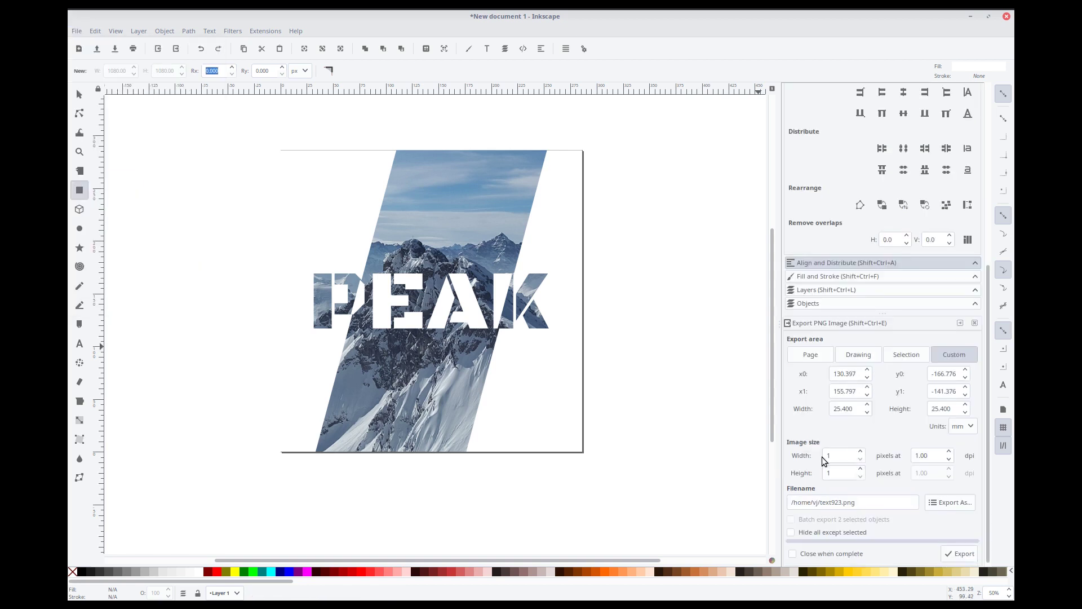
{"action": "left_click", "coordinate": [809, 355]}
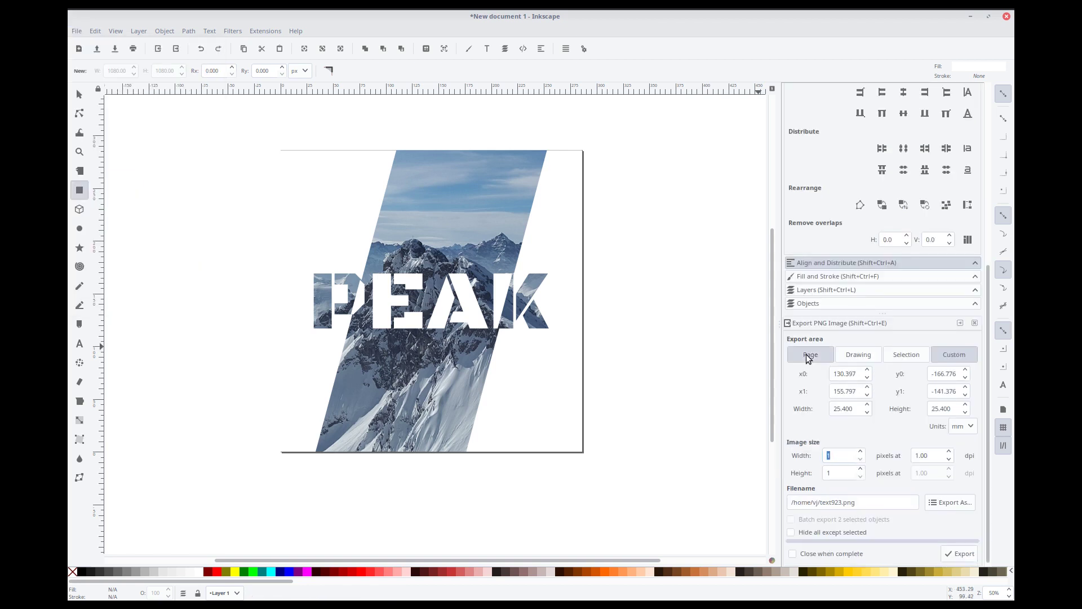
{"action": "left_click", "coordinate": [844, 456]}
{"action": "key", "text": "BackSpace"}
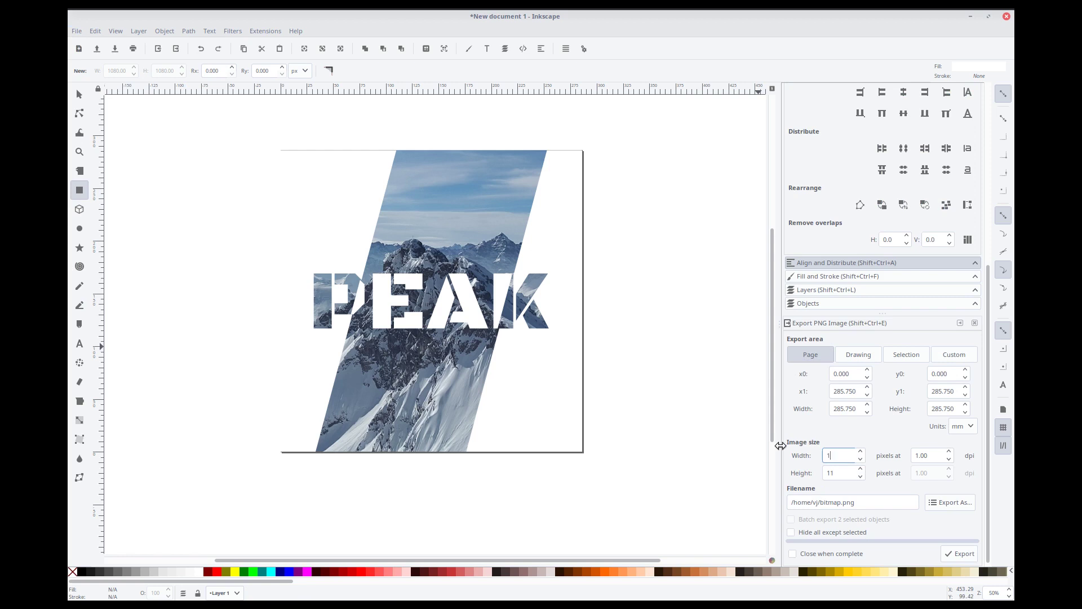
{"action": "type", "text": "080"}
{"action": "key", "text": "Tab"}
{"action": "type", "text": "1"}
{"action": "key", "text": "Tab"}
{"action": "left_click", "coordinate": [843, 455]}
{"action": "type", "text": "080"}
{"action": "key", "text": "Tab"}
{"action": "key", "text": "Tab"}
Step: Export the page as peak2.png into the Downloads/Demo folder
{"action": "left_click", "coordinate": [936, 502]}
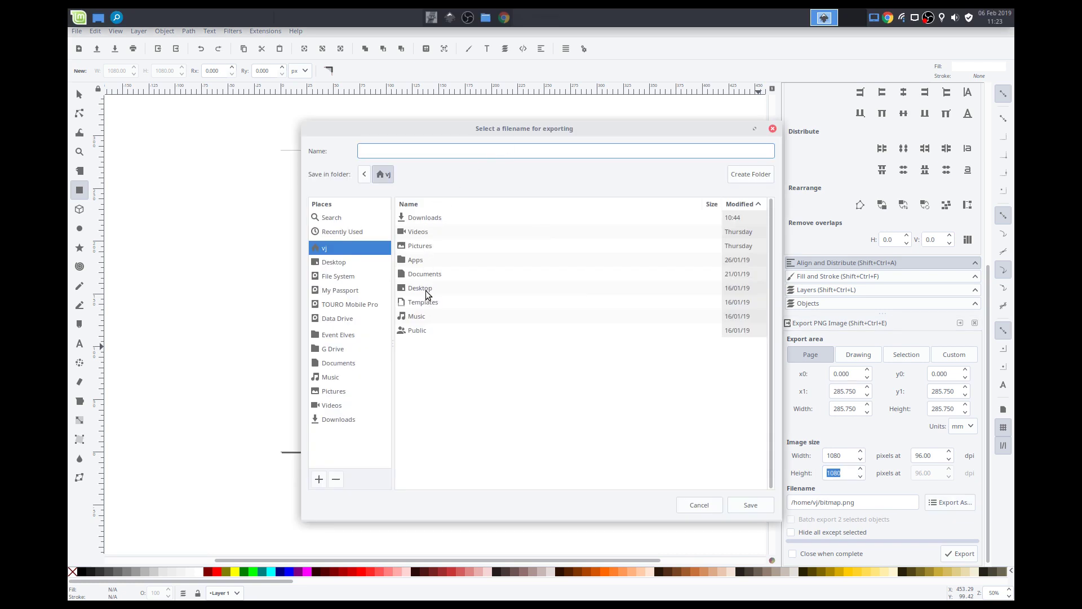
{"action": "double_click", "coordinate": [430, 219]}
{"action": "double_click", "coordinate": [429, 219]}
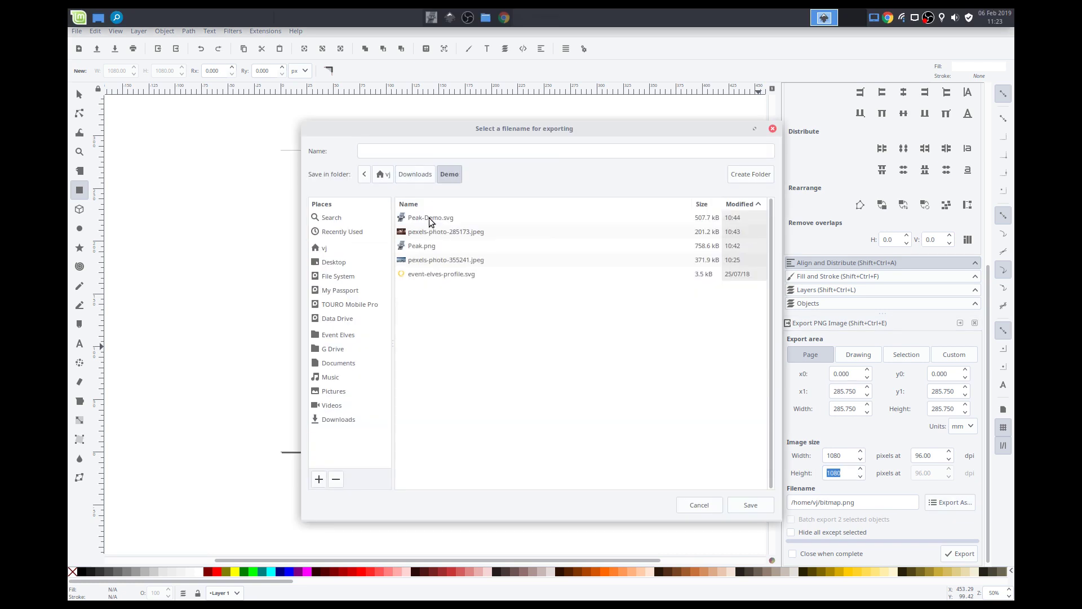
{"action": "left_click", "coordinate": [441, 148]}
{"action": "type", "text": "peak2"}
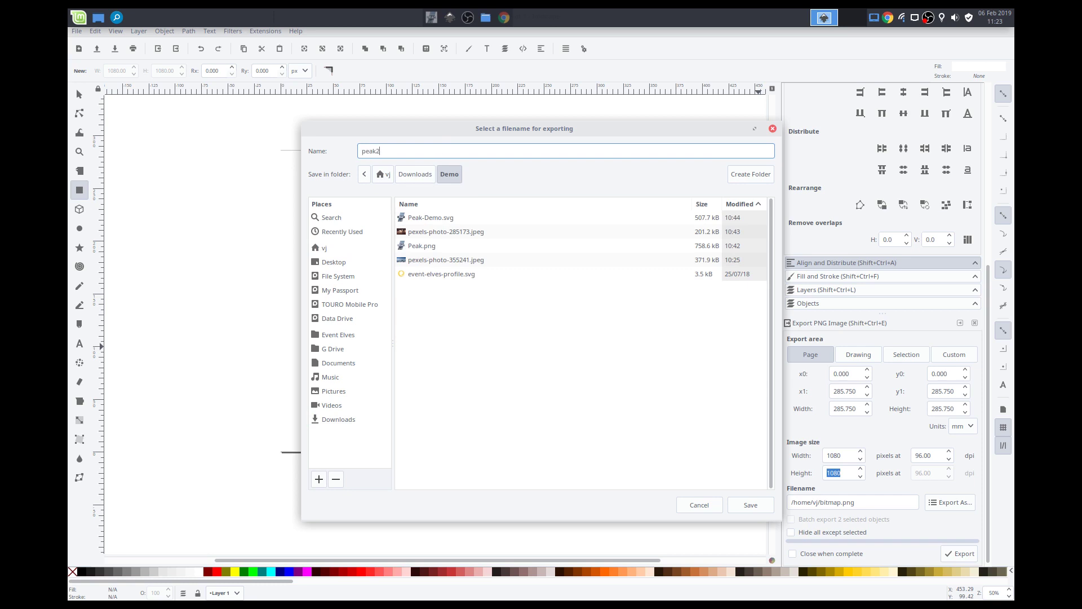
{"action": "left_click", "coordinate": [751, 505]}
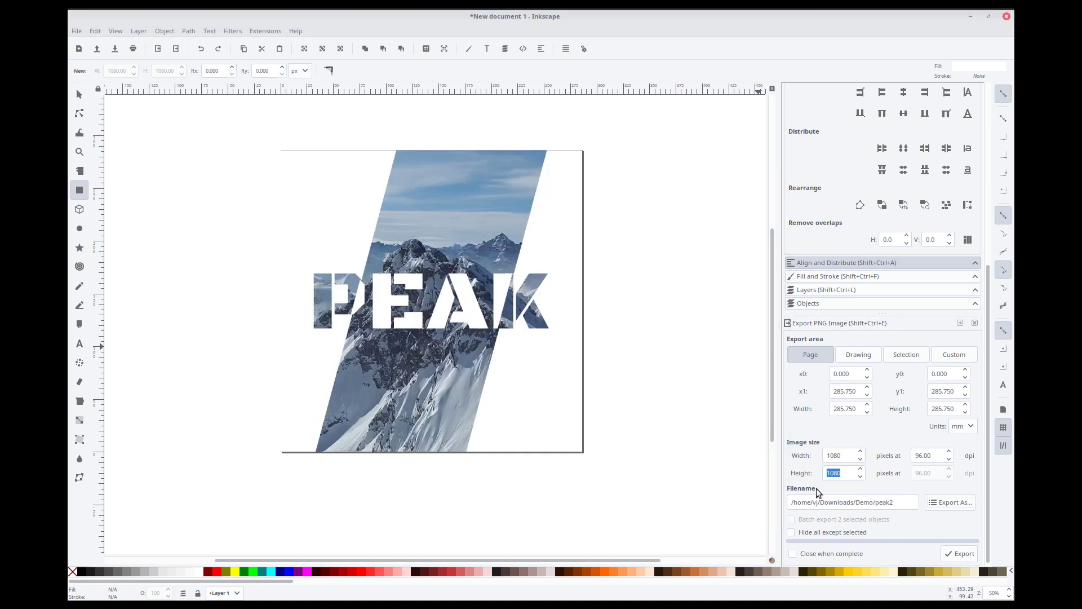
{"action": "left_click", "coordinate": [949, 560]}
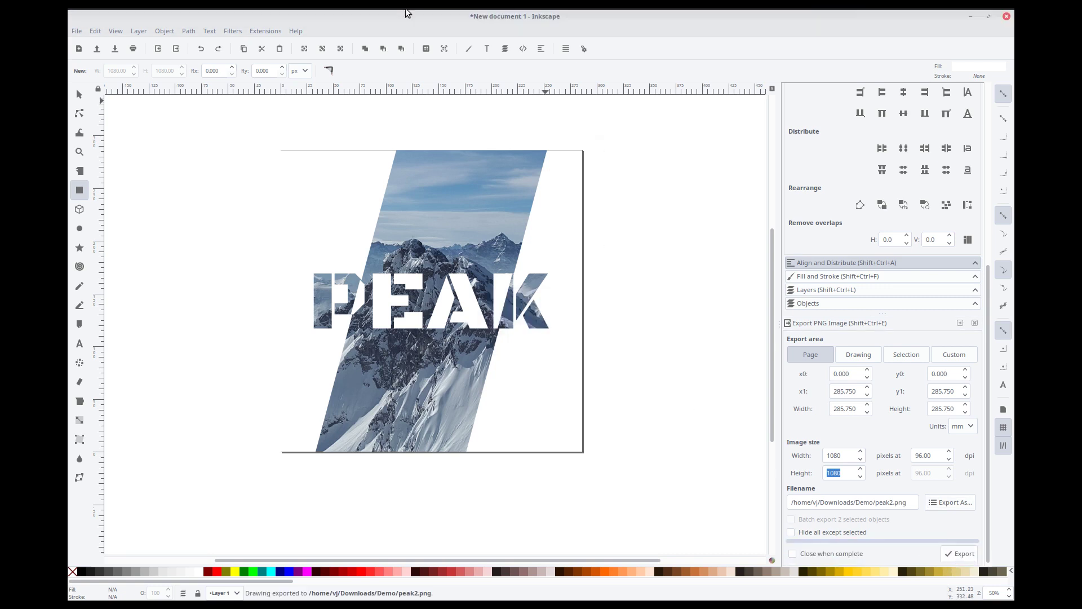